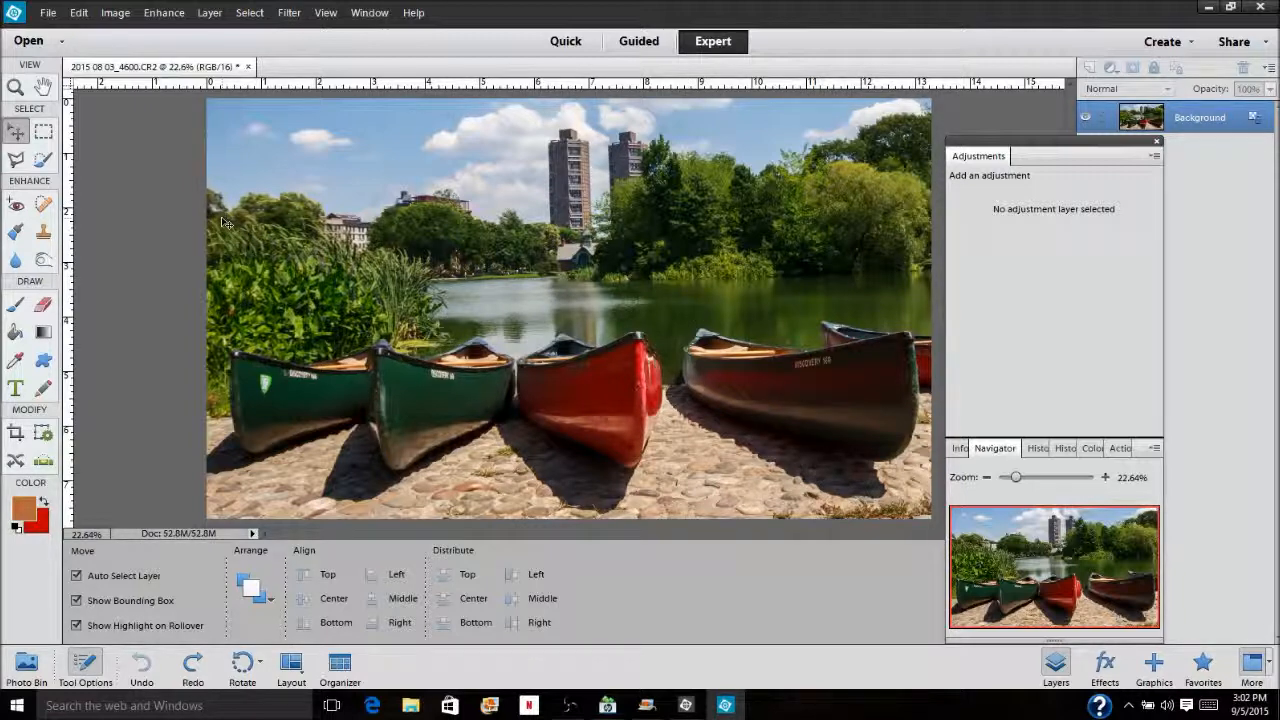
Correct the photo's camera distortion with Remove Distortion at +4.00 and a vignette amount of +16
{"action": "left_click", "coordinate": [290, 14]}
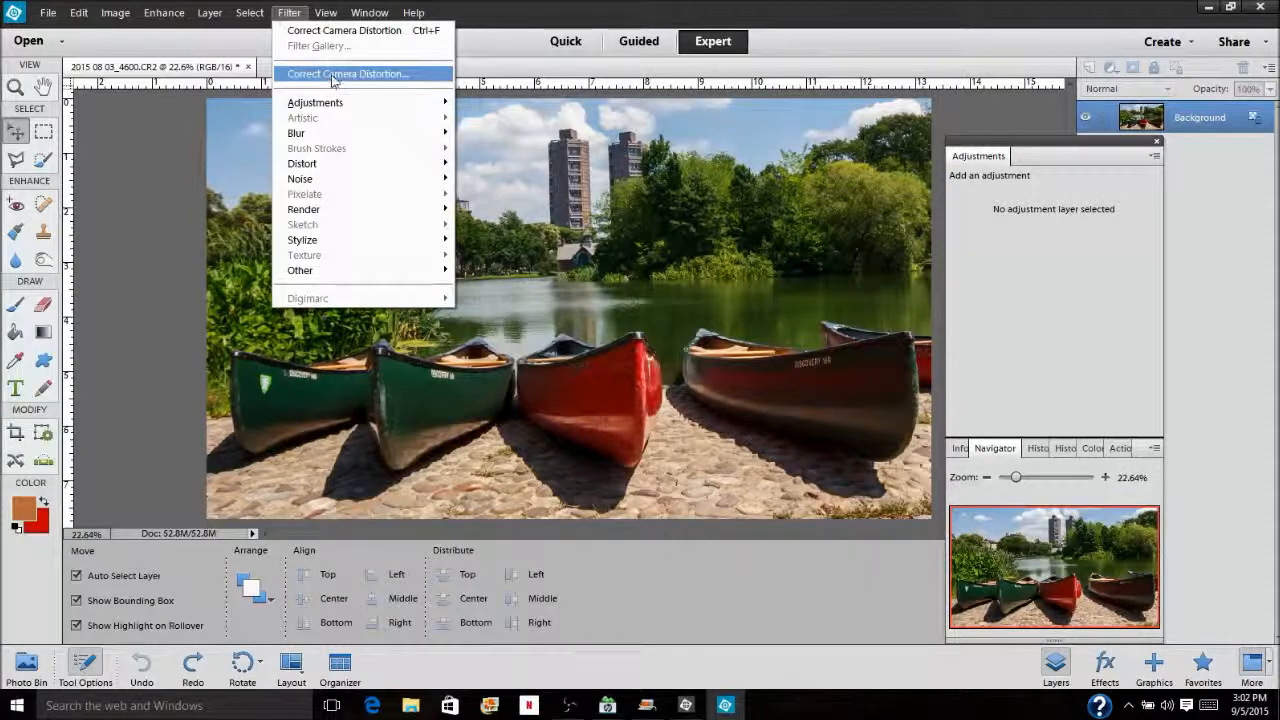
{"action": "left_click", "coordinate": [326, 76]}
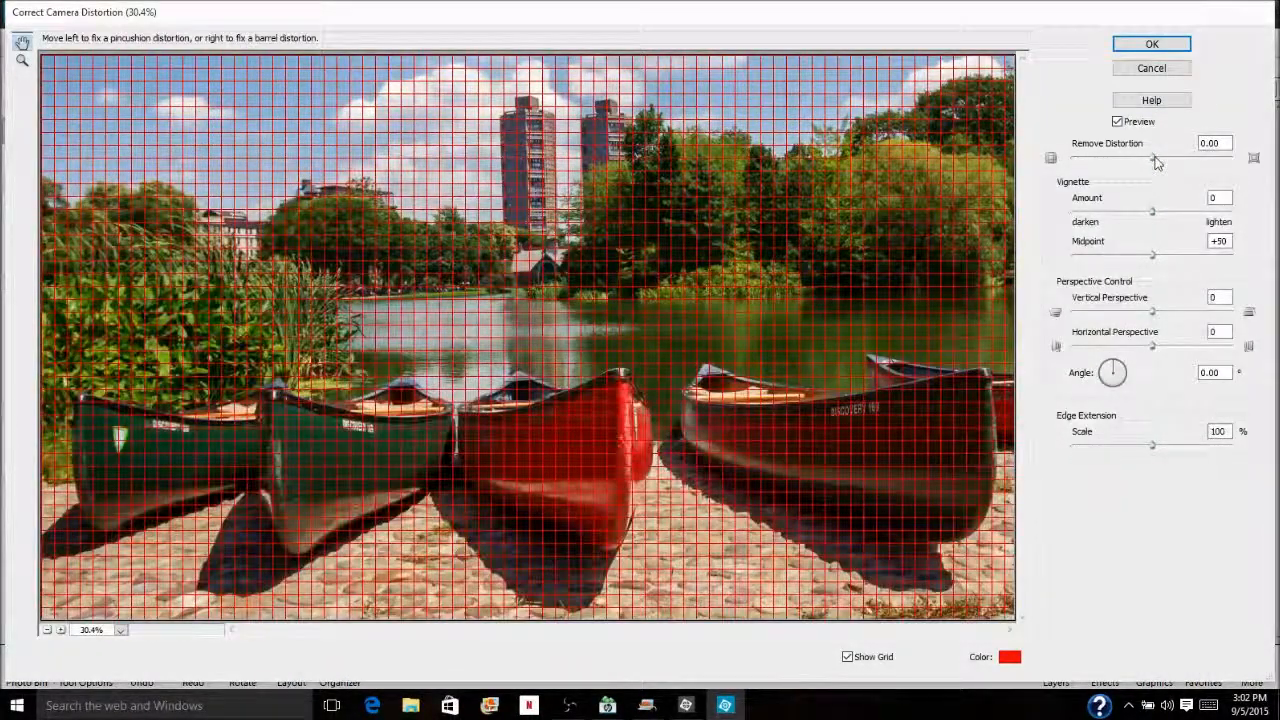
{"action": "left_click_drag", "start_coordinate": [1155, 160], "coordinate": [1160, 160]}
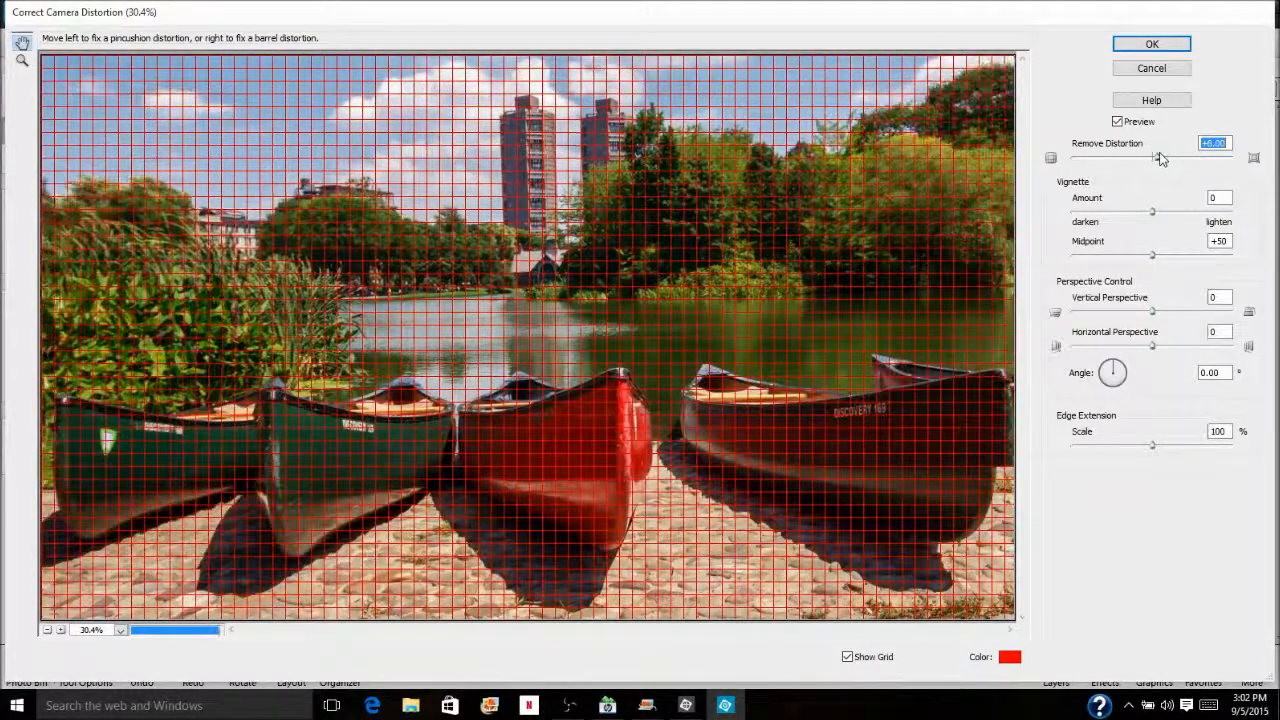
{"action": "left_click_drag", "start_coordinate": [1160, 158], "coordinate": [1157, 158]}
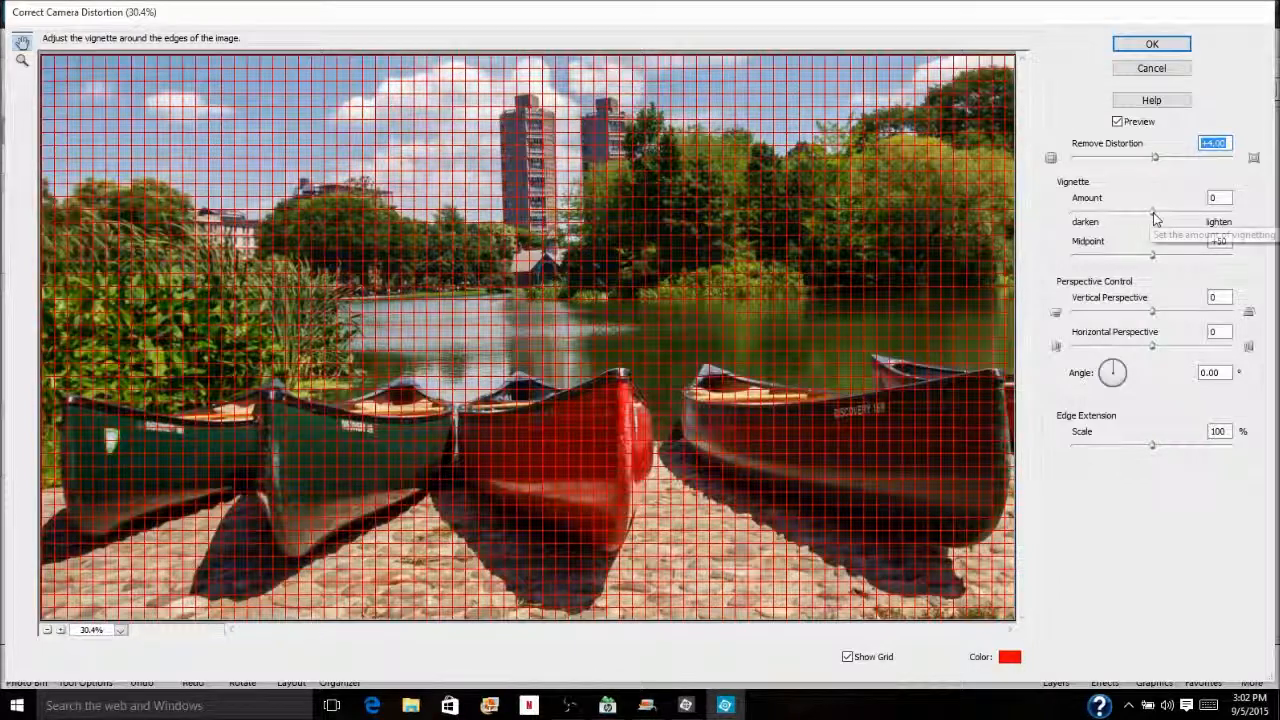
{"action": "left_click_drag", "start_coordinate": [1155, 218], "coordinate": [1165, 218]}
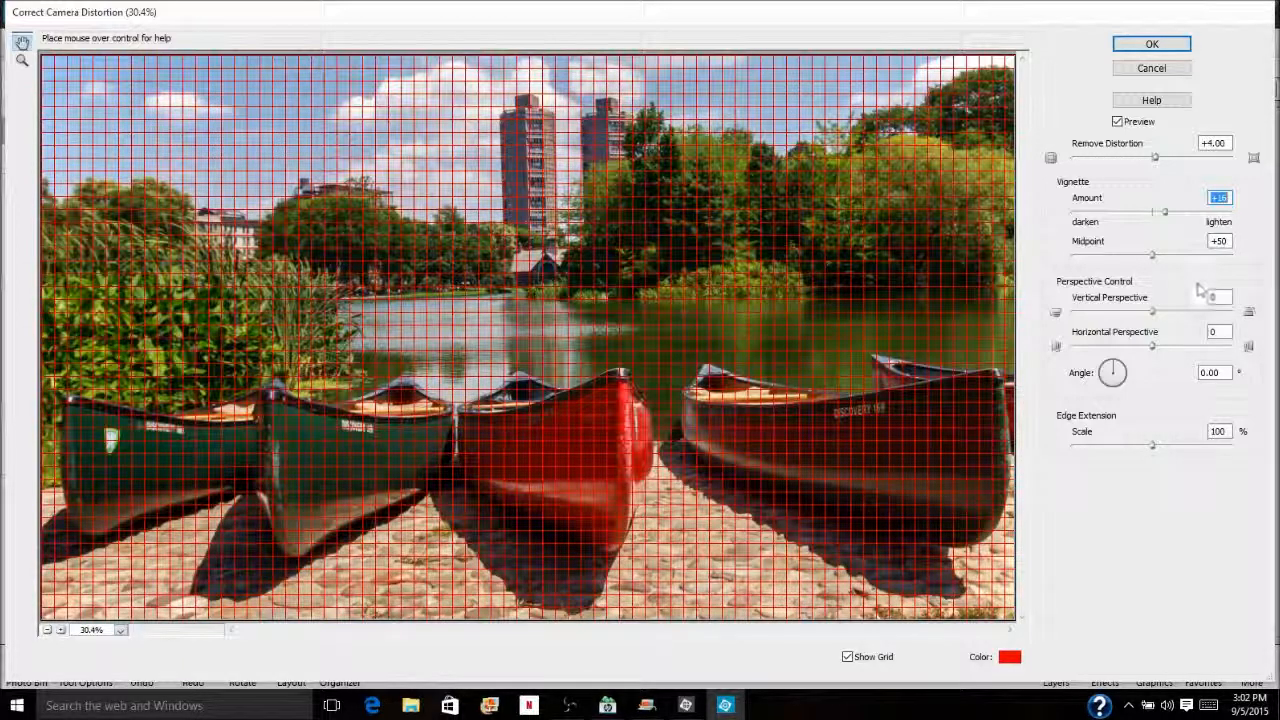
{"action": "left_click", "coordinate": [1140, 44]}
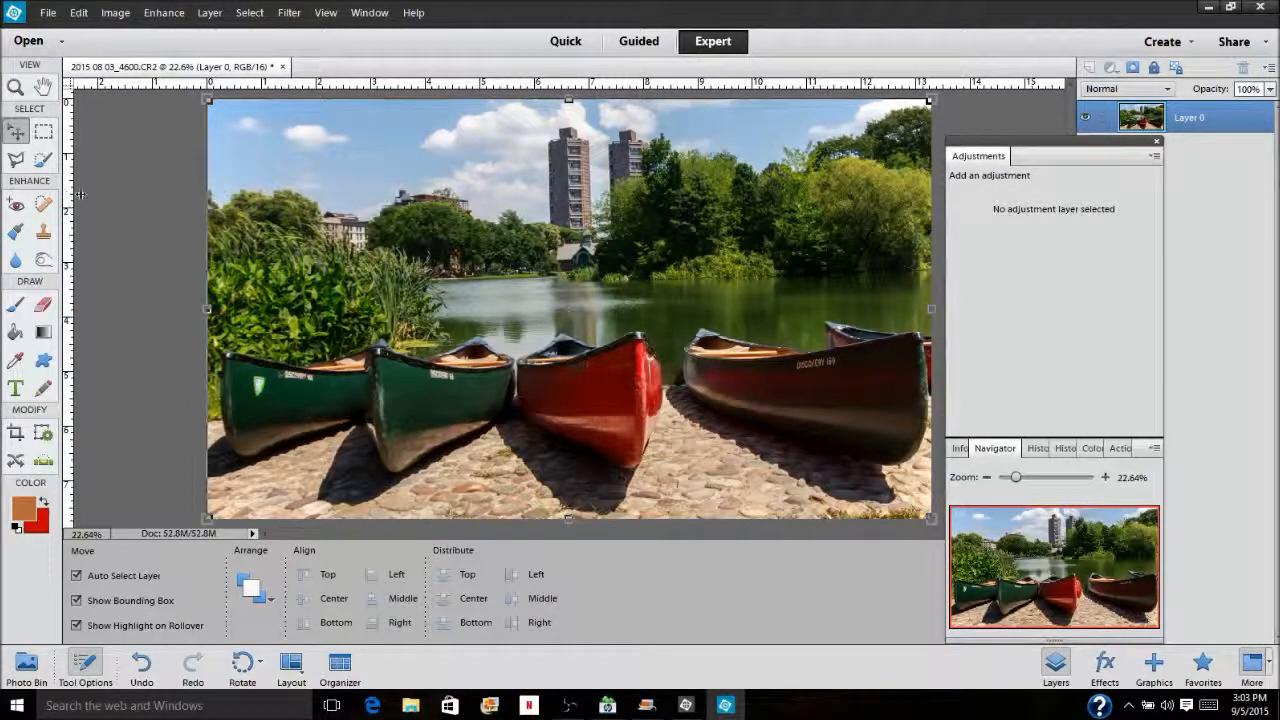
Place a vertical guide near the 7 mark of the ruler, along the taller tower's right edge, and compare the building against it
{"action": "left_click_drag", "start_coordinate": [88, 190], "coordinate": [593, 230]}
{"action": "left_click_drag", "start_coordinate": [1017, 478], "coordinate": [1043, 481]}
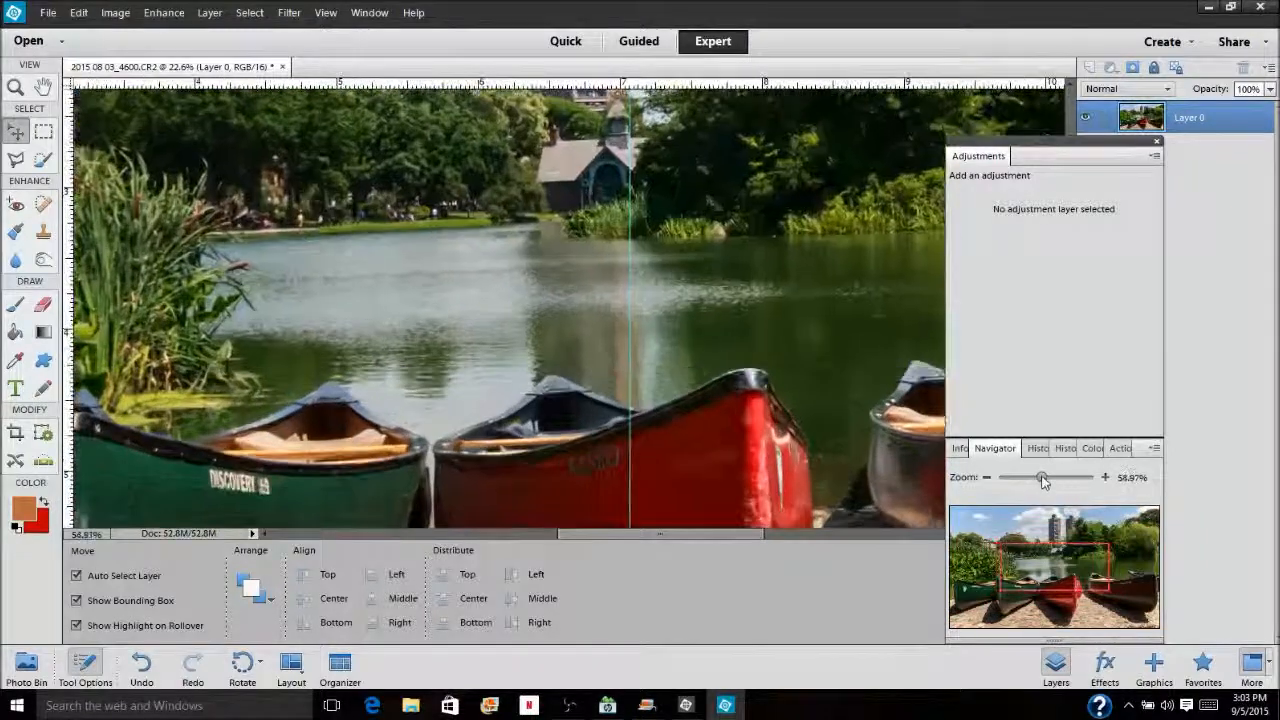
{"action": "left_click", "coordinate": [1053, 555]}
{"action": "left_click_drag", "start_coordinate": [1053, 555], "coordinate": [1052, 539]}
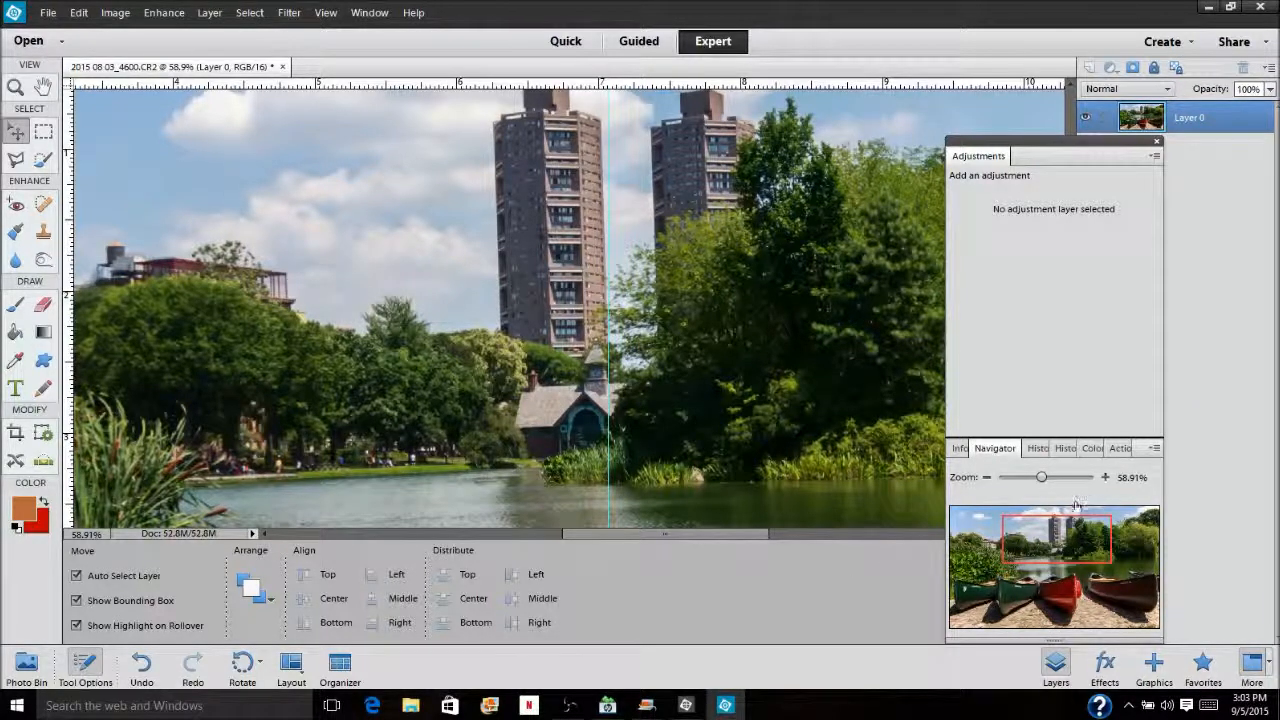
{"action": "left_click_drag", "start_coordinate": [1040, 480], "coordinate": [1055, 484]}
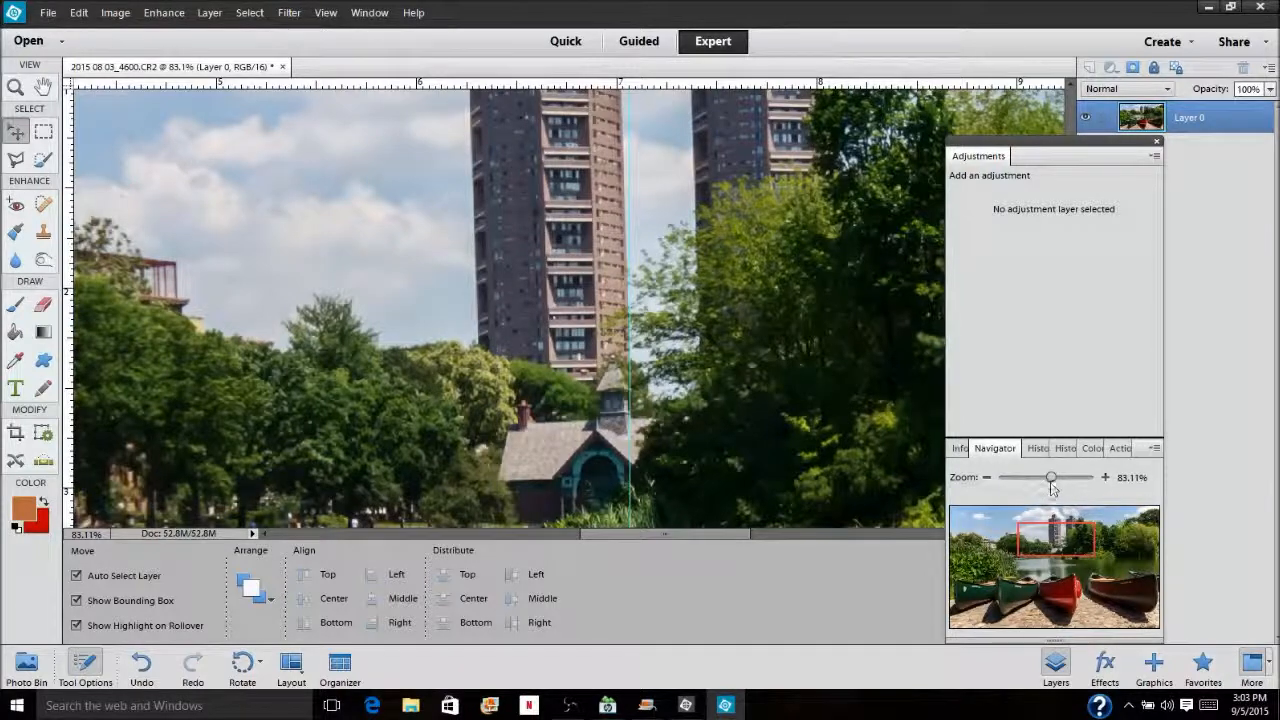
{"action": "left_click_drag", "start_coordinate": [1062, 545], "coordinate": [1011, 479]}
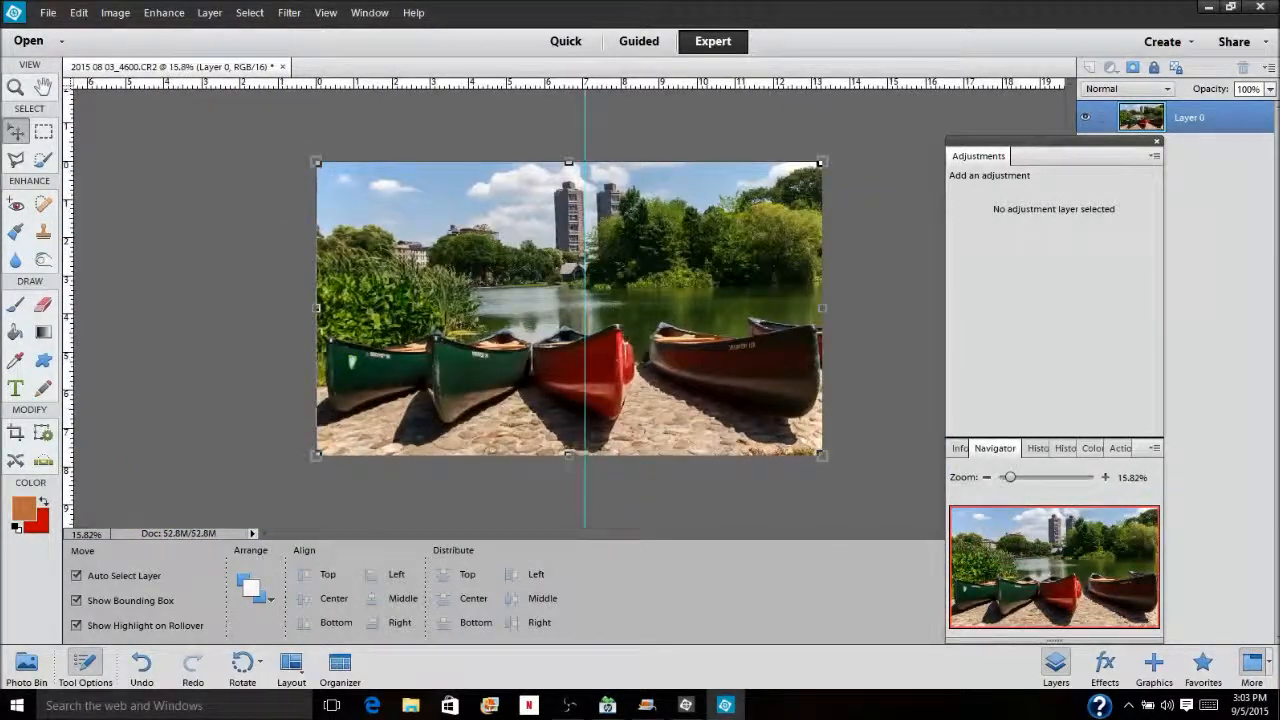
Skew the image by pulling its upper-right corner slightly outward, to a width of 100.88%
{"action": "left_click", "coordinate": [115, 13]}
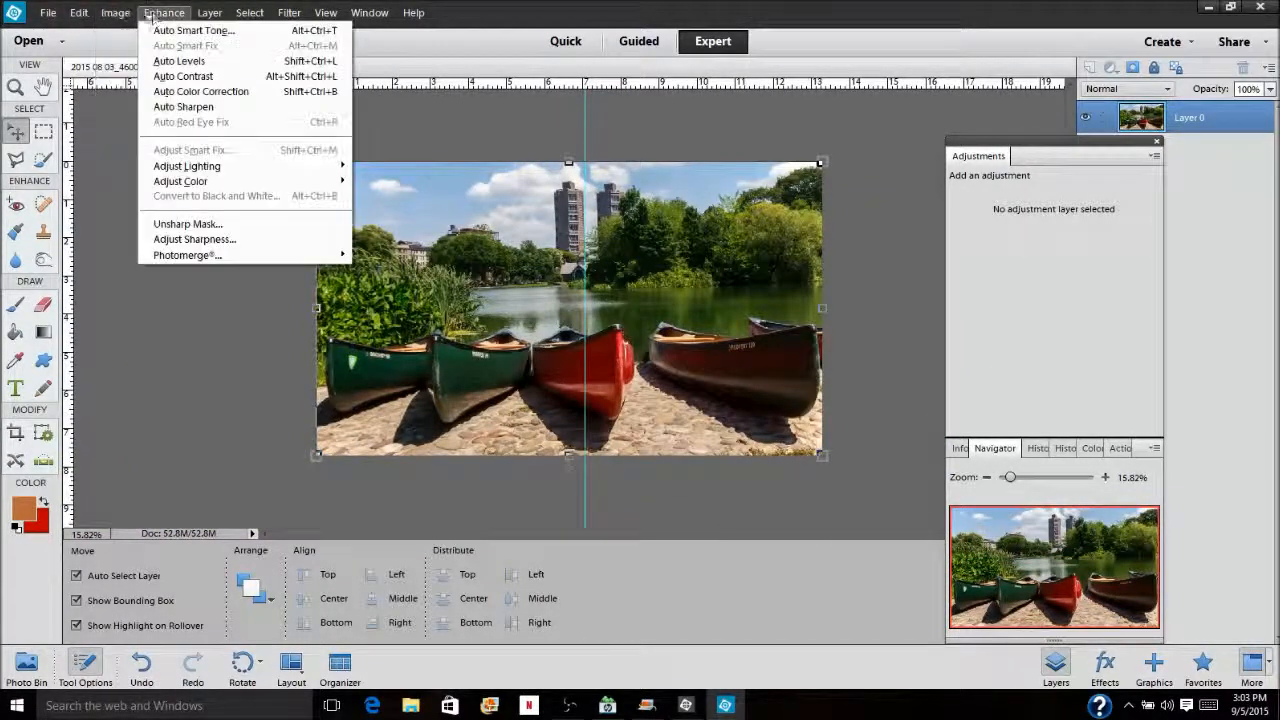
{"action": "mouse_move", "coordinate": [140, 46]}
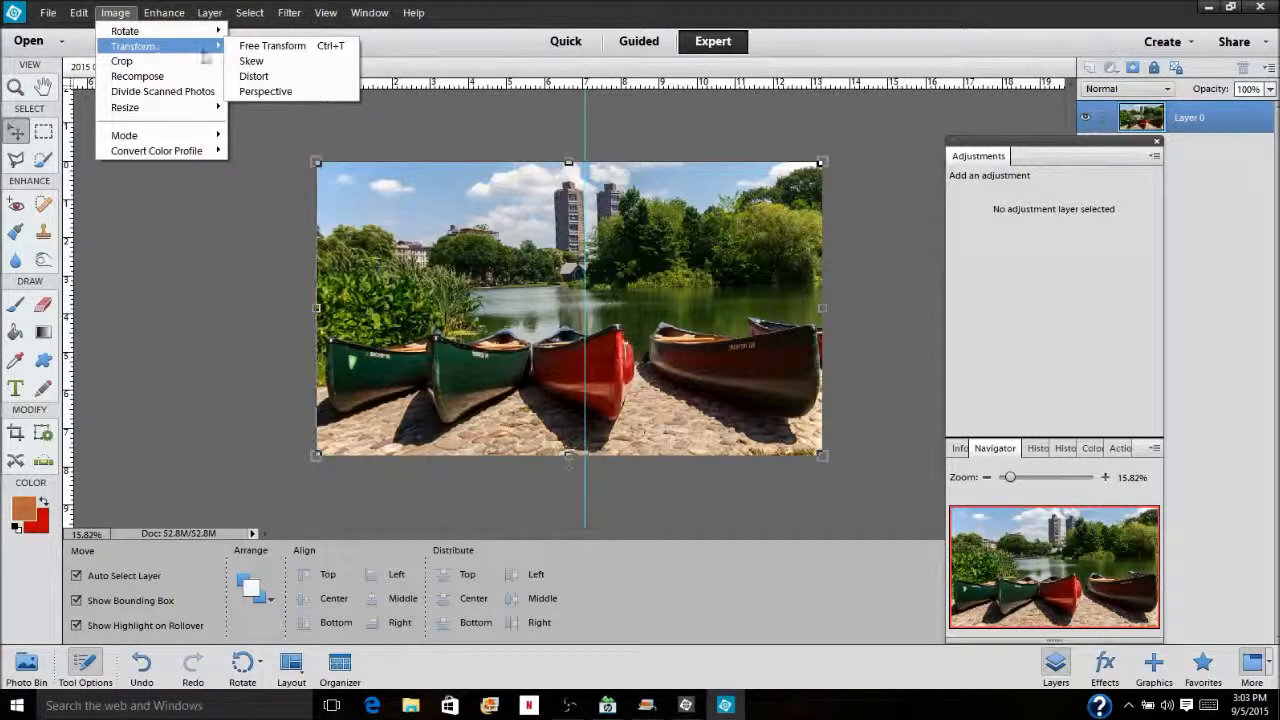
{"action": "left_click", "coordinate": [252, 61]}
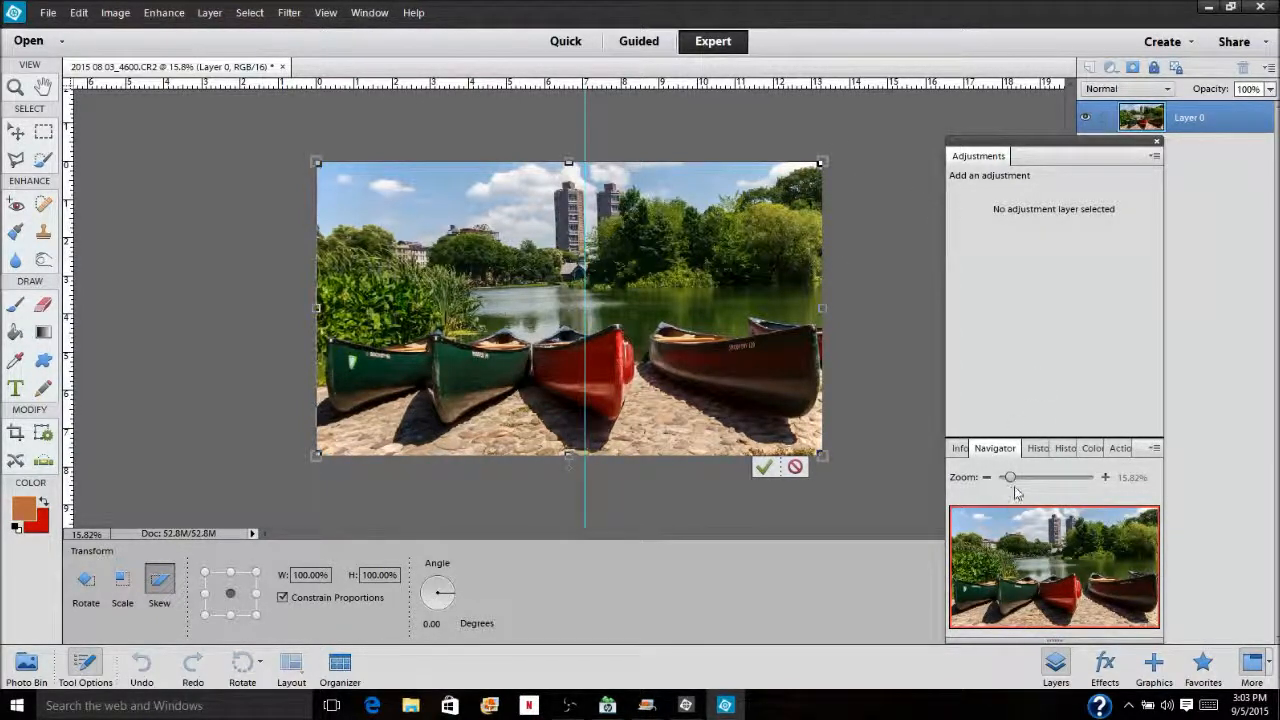
{"action": "left_click_drag", "start_coordinate": [1015, 480], "coordinate": [1019, 477]}
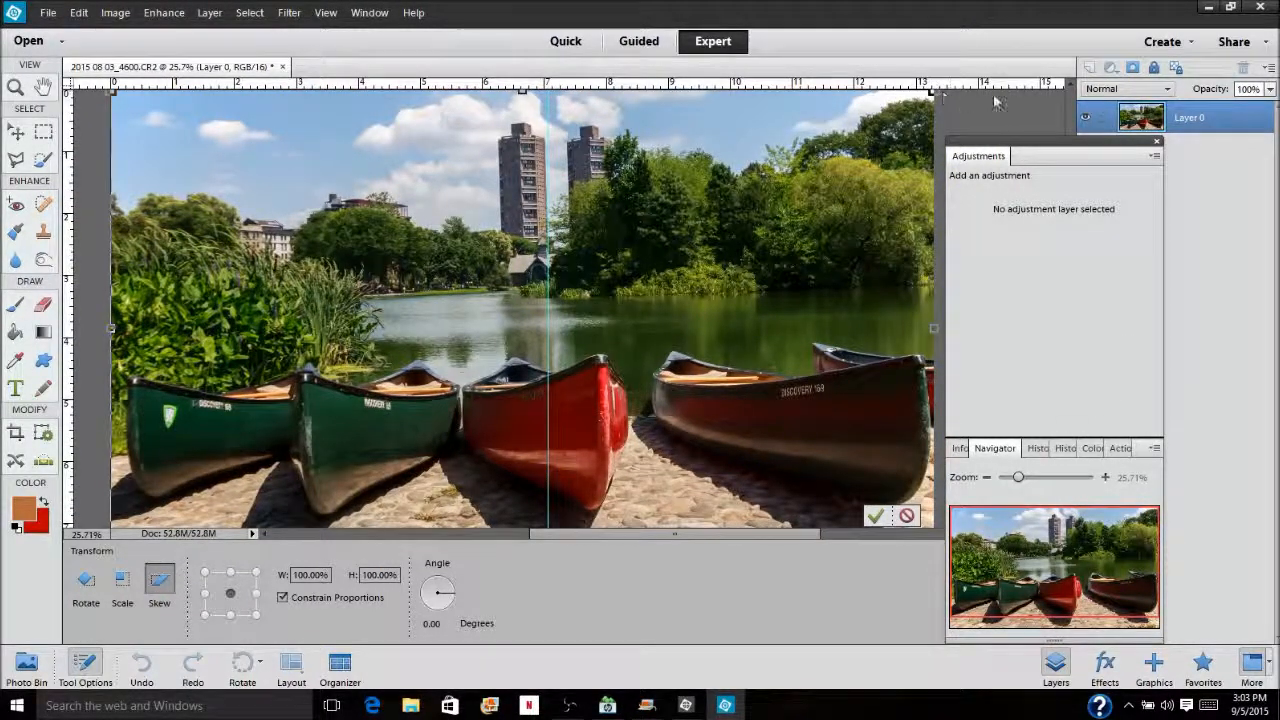
{"action": "left_click_drag", "start_coordinate": [777, 538], "coordinate": [801, 538]}
{"action": "left_click_drag", "start_coordinate": [1093, 157], "coordinate": [983, 163]}
{"action": "left_click_drag", "start_coordinate": [1073, 260], "coordinate": [1070, 207]}
{"action": "left_click_drag", "start_coordinate": [998, 167], "coordinate": [1061, 167]}
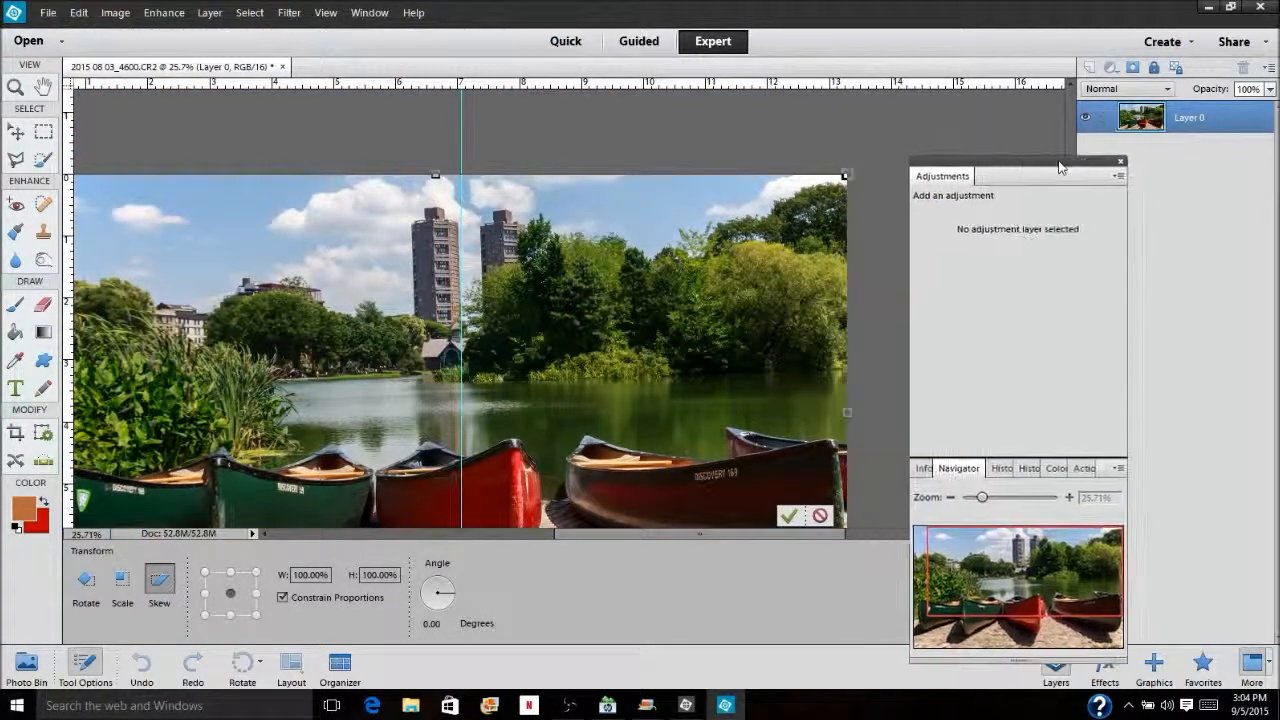
{"action": "mouse_move", "coordinate": [847, 175]}
{"action": "left_mouse_down"}
{"action": "mouse_move", "coordinate": [851, 188]}
{"action": "mouse_move", "coordinate": [844, 177]}
{"action": "left_mouse_up"}
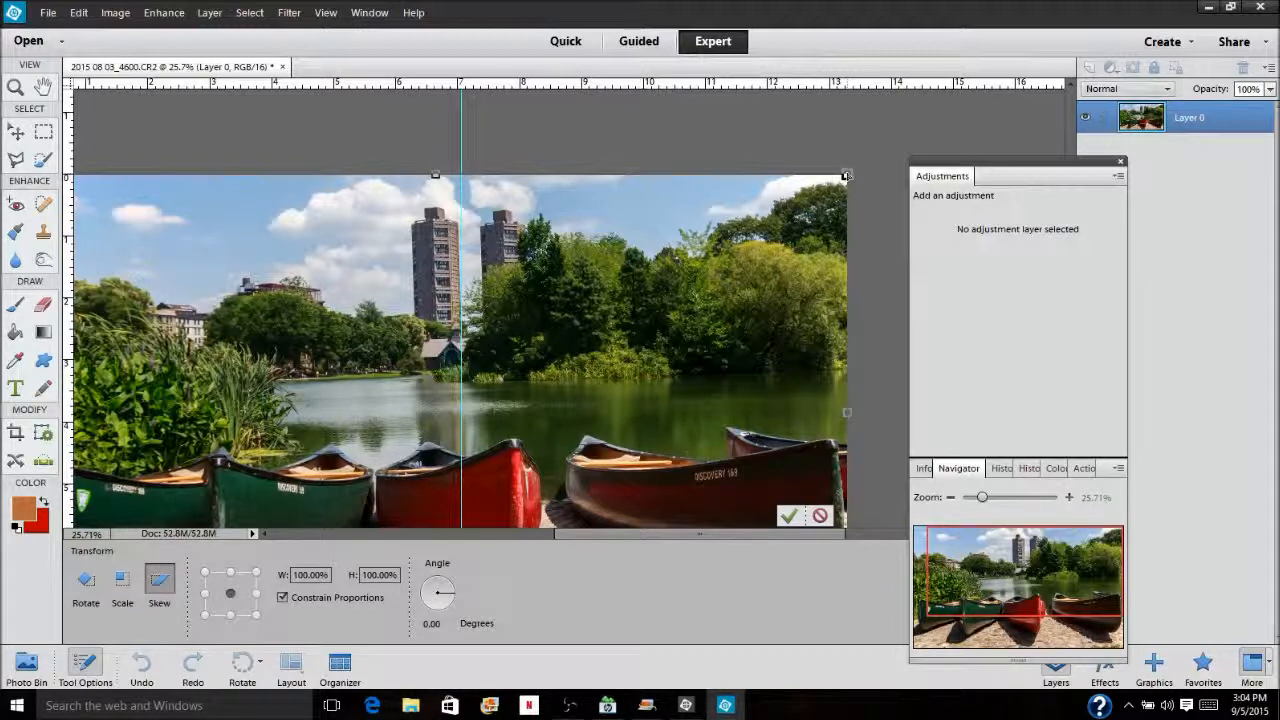
{"action": "left_click_drag", "start_coordinate": [845, 177], "coordinate": [853, 175]}
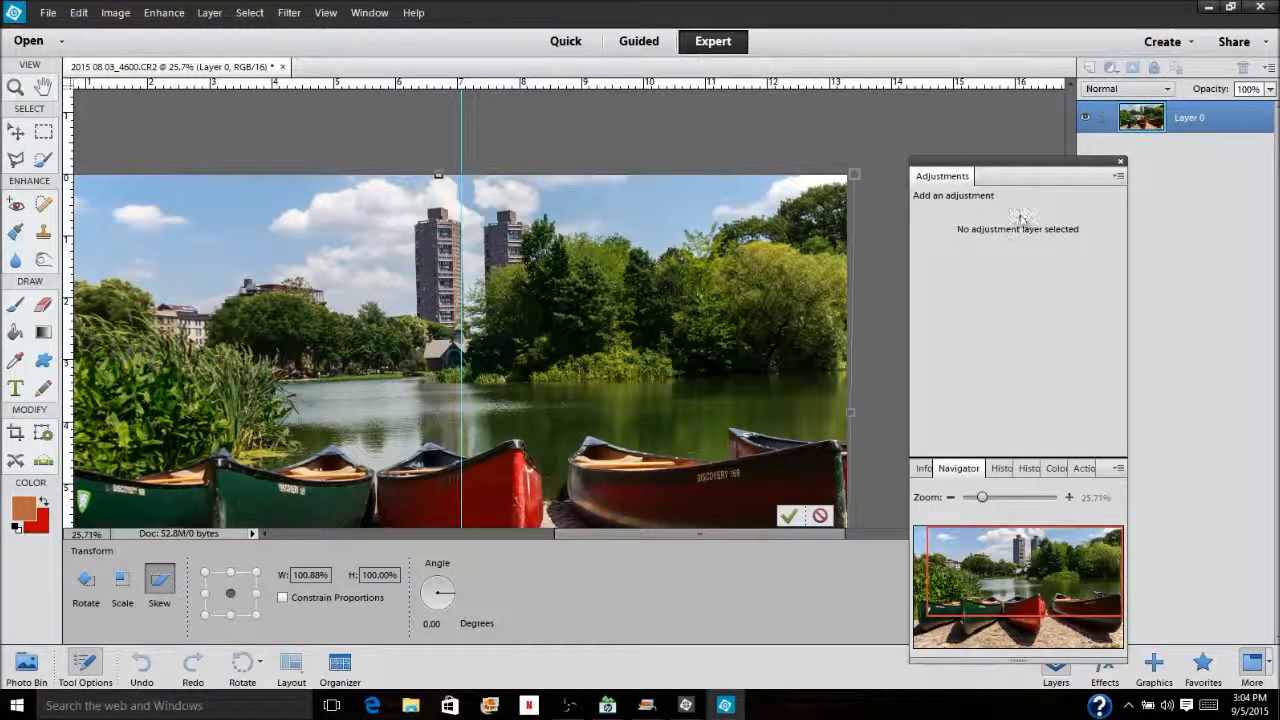
Skew the image's lower-right corner slightly inward and apply the transformation
{"action": "left_click_drag", "start_coordinate": [1016, 551], "coordinate": [1015, 611]}
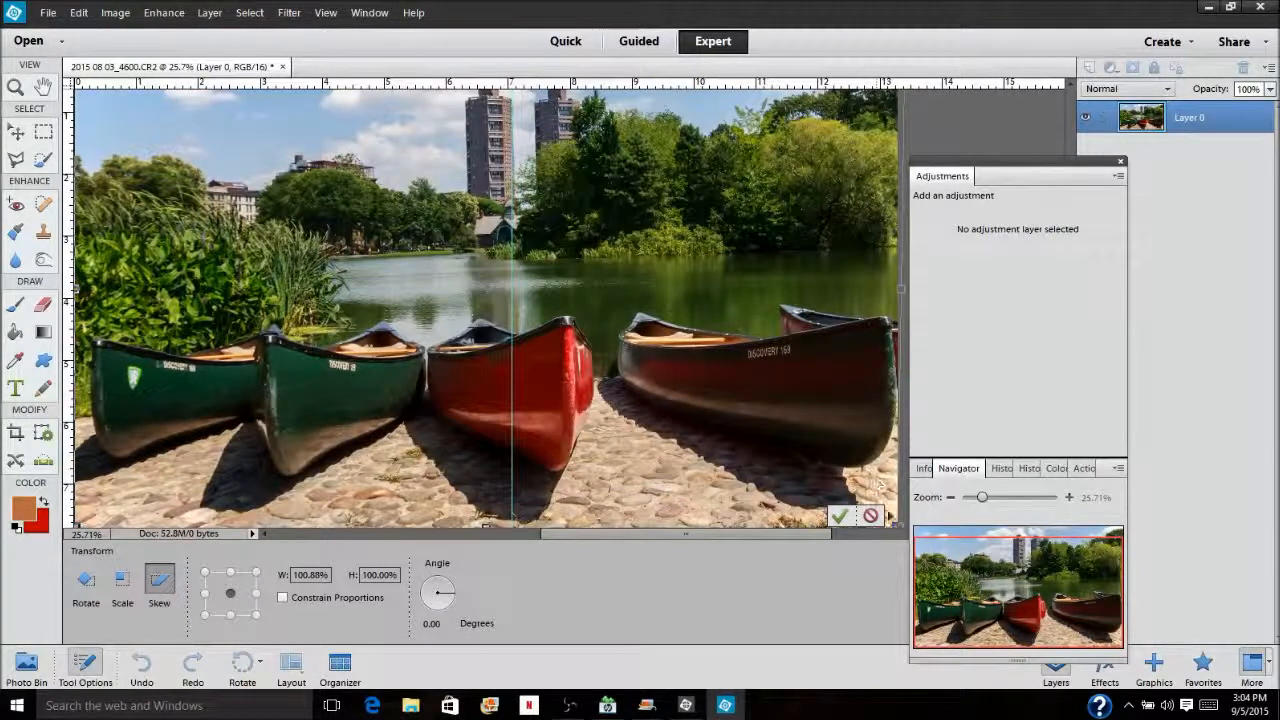
{"action": "left_click_drag", "start_coordinate": [897, 528], "coordinate": [880, 527]}
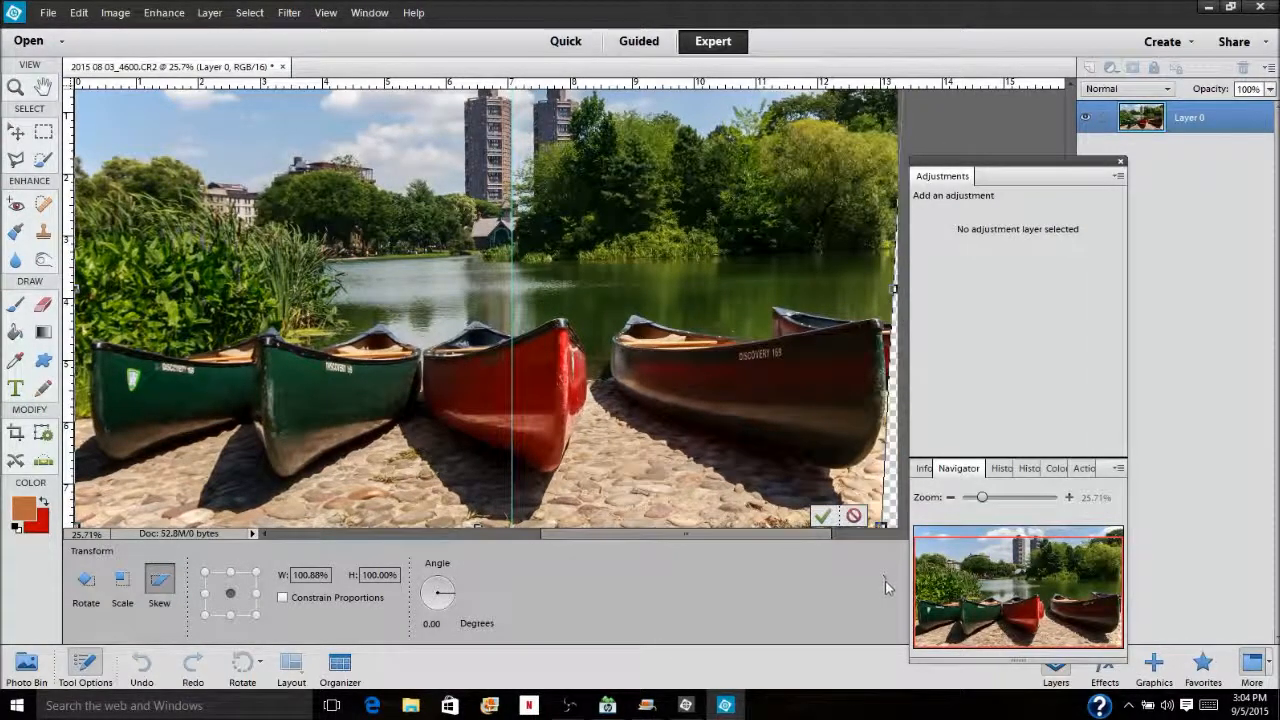
{"action": "left_click", "coordinate": [822, 517]}
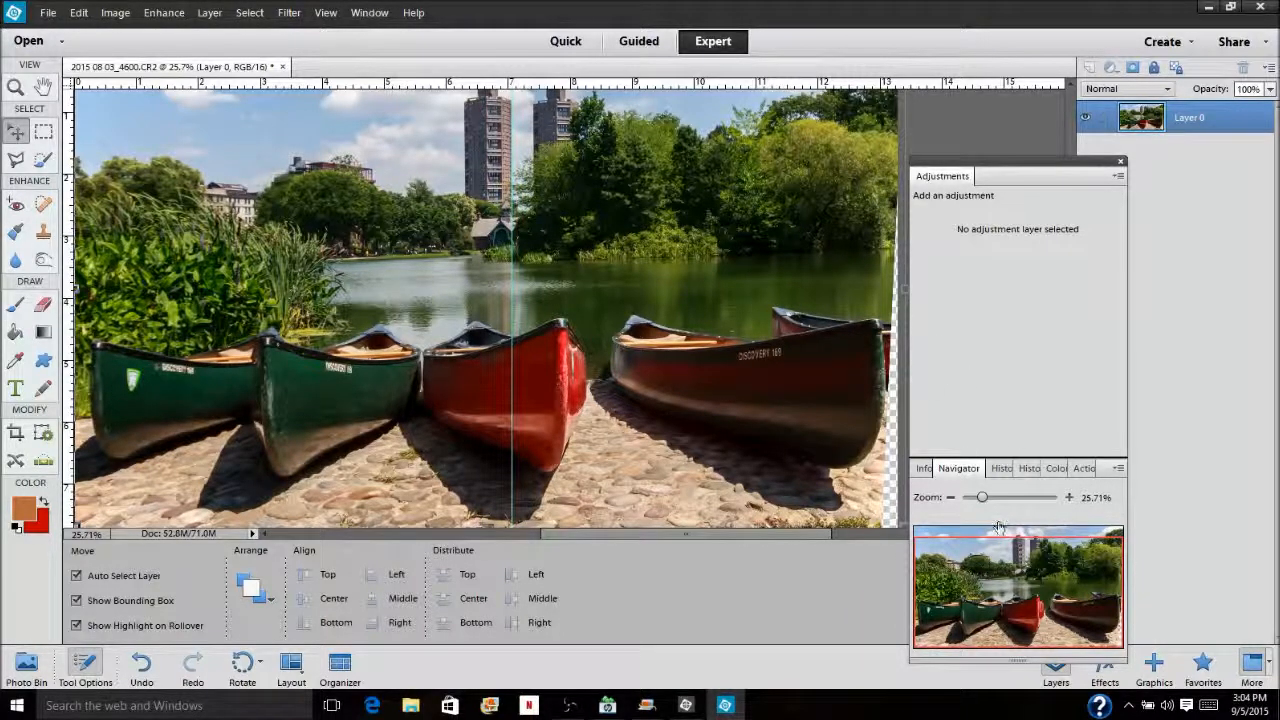
Place a horizontal guide along the far shoreline and check the horizon against it
{"action": "left_click_drag", "start_coordinate": [981, 503], "coordinate": [976, 503]}
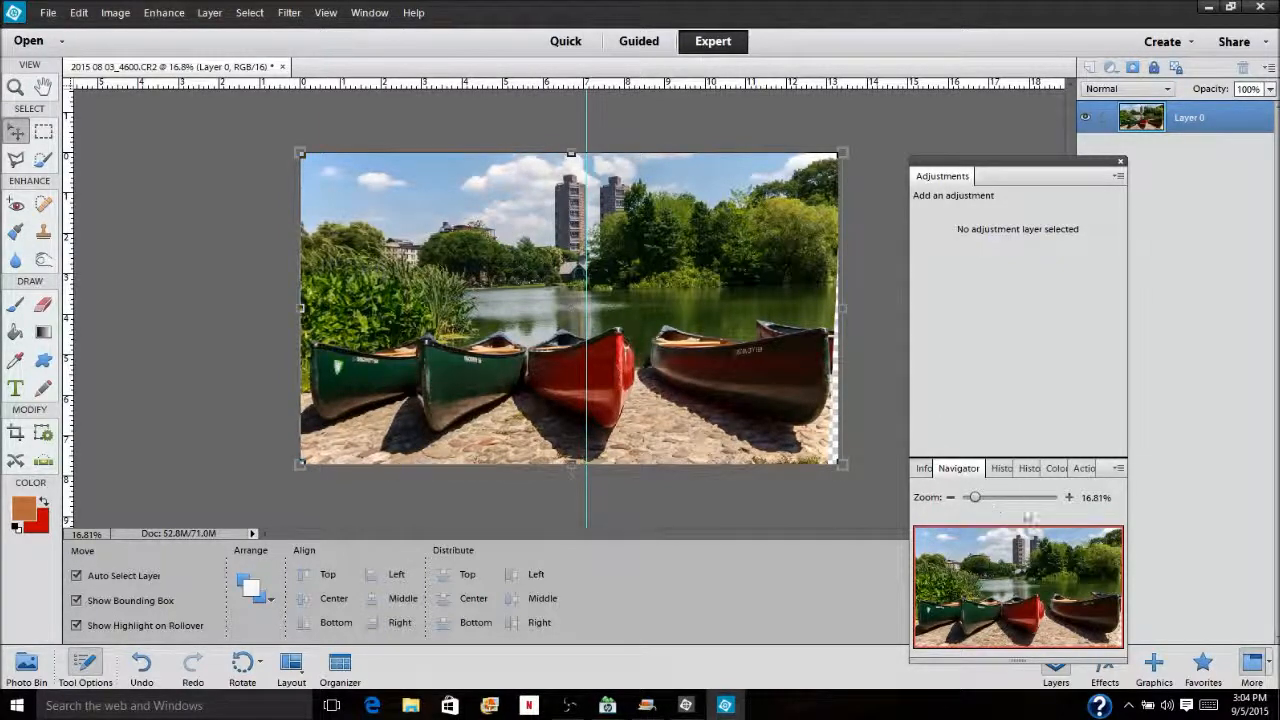
{"action": "left_click_drag", "start_coordinate": [985, 503], "coordinate": [1000, 499]}
{"action": "left_click_drag", "start_coordinate": [567, 84], "coordinate": [566, 240]}
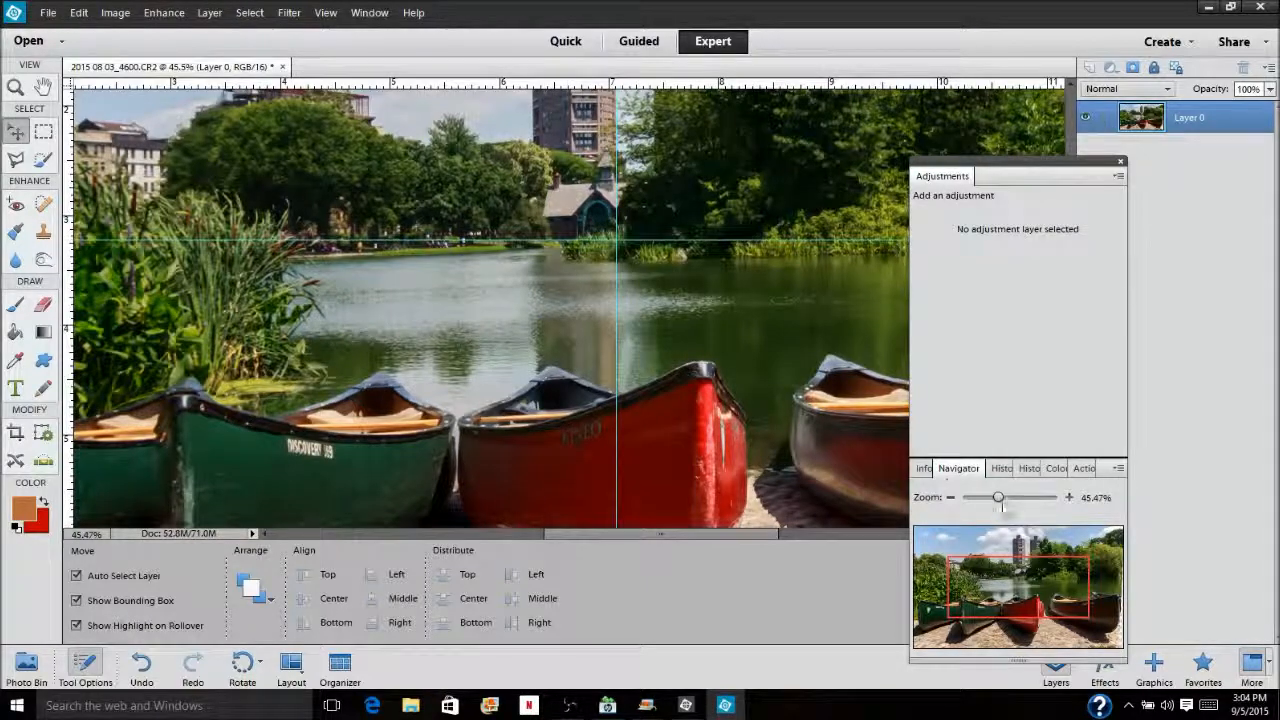
{"action": "left_click_drag", "start_coordinate": [999, 500], "coordinate": [1018, 497]}
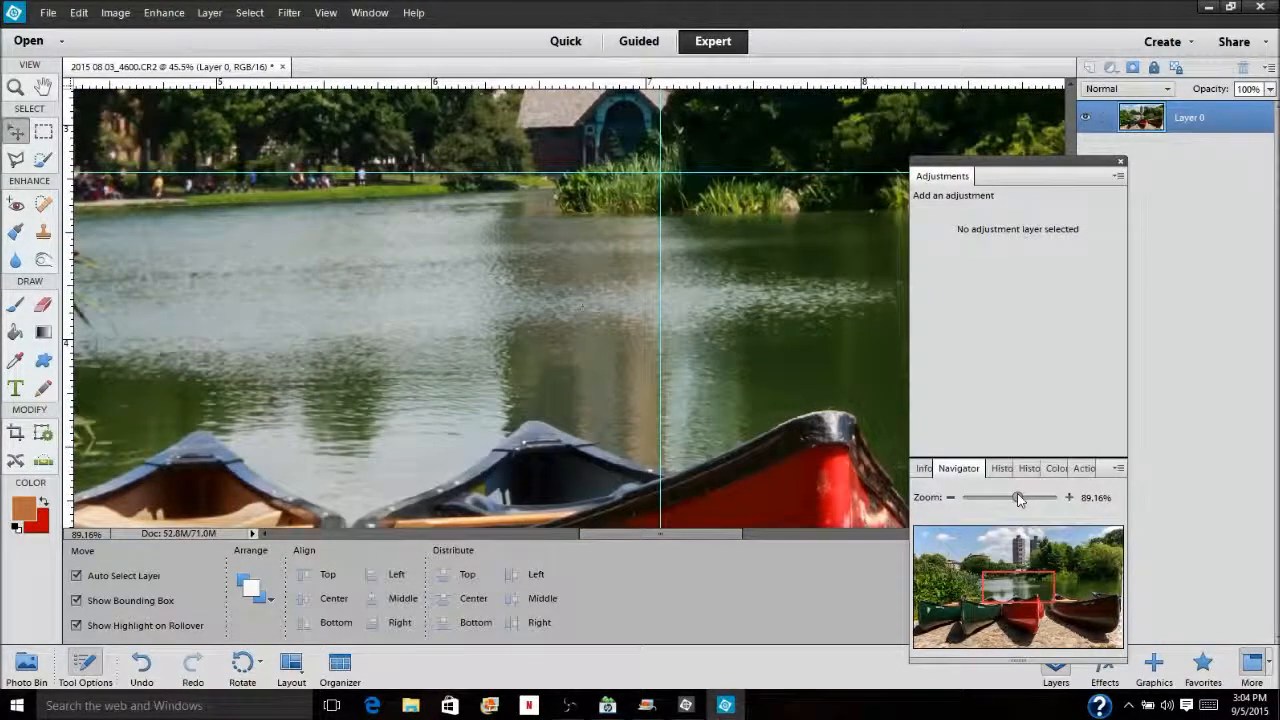
{"action": "left_click_drag", "start_coordinate": [1018, 500], "coordinate": [978, 498]}
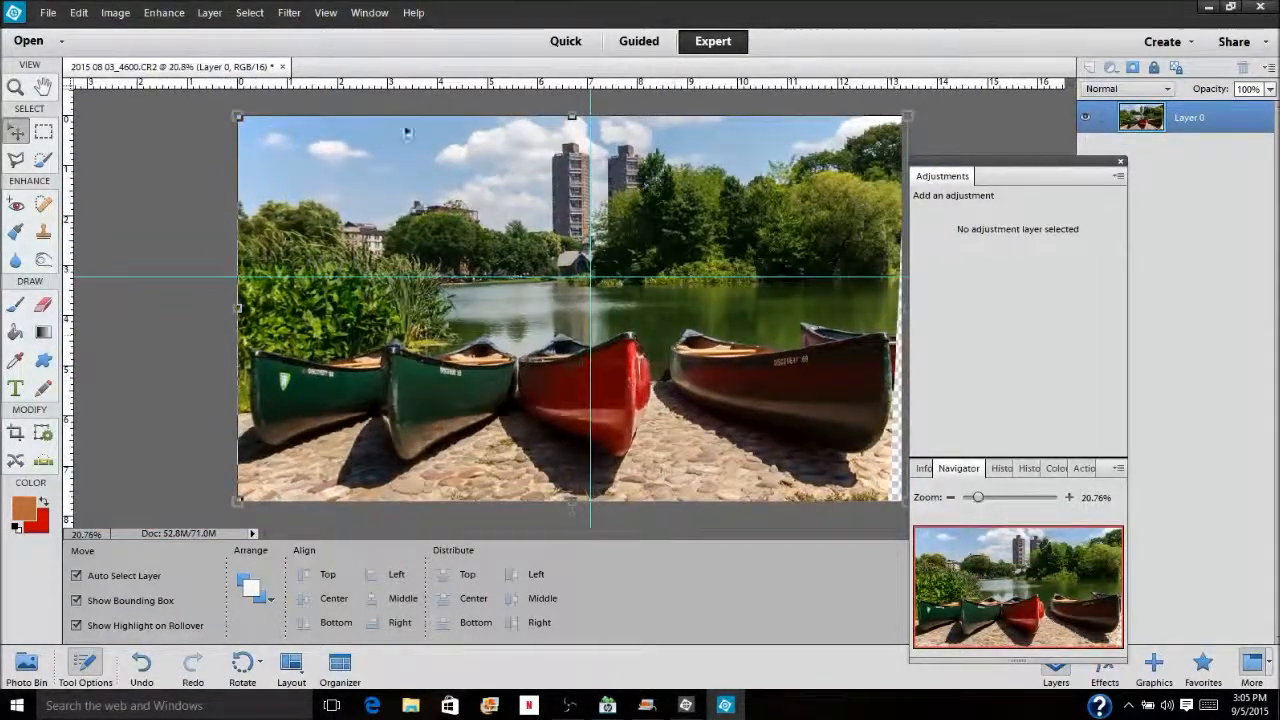
Hide the guides over the image
{"action": "left_click", "coordinate": [325, 14]}
{"action": "mouse_move", "coordinate": [365, 15]}
{"action": "mouse_move", "coordinate": [325, 14]}
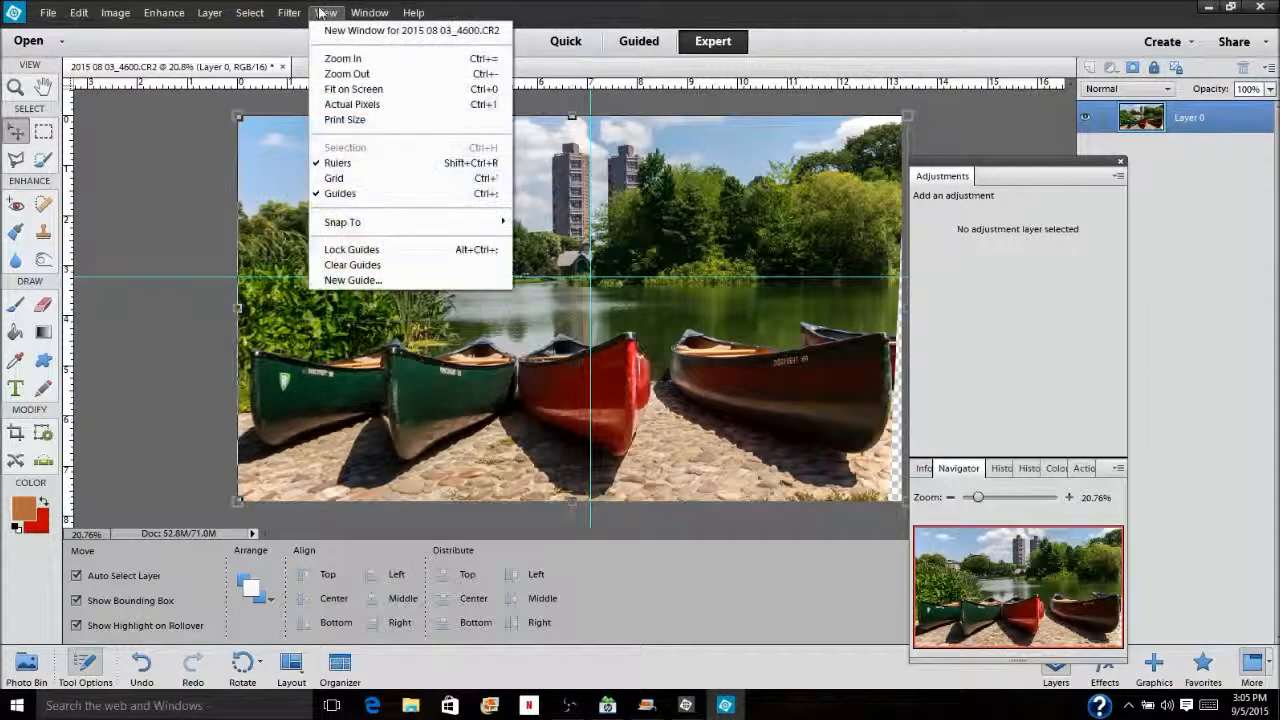
{"action": "left_click", "coordinate": [345, 194]}
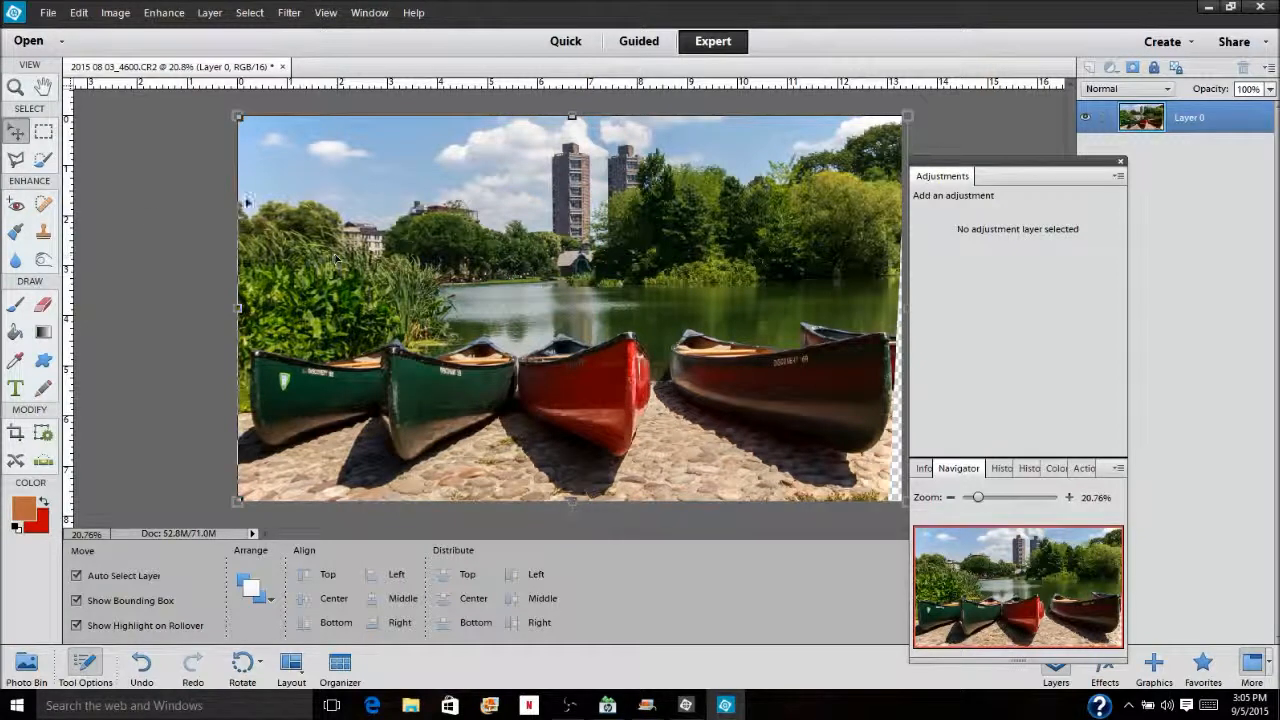
Crop the photo with No Restriction, removing the transparent strip at the right edge and thin strips at the top and left
{"action": "left_click", "coordinate": [15, 432]}
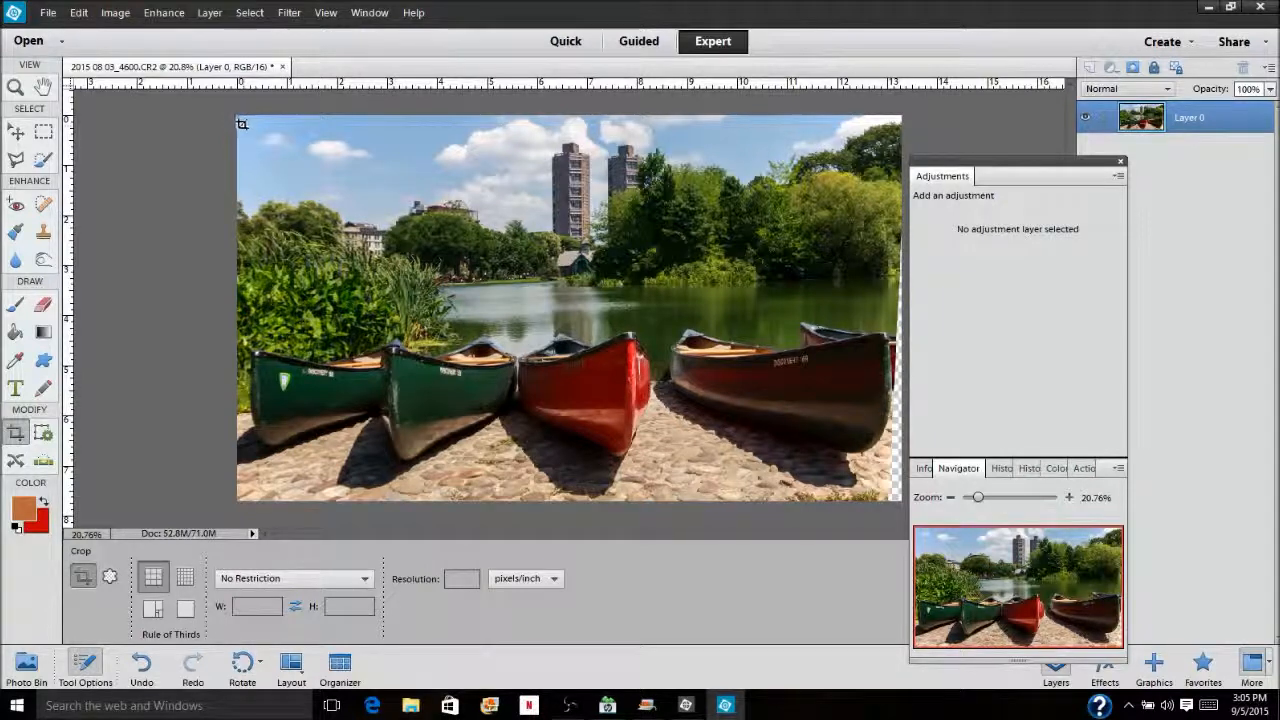
{"action": "left_click_drag", "start_coordinate": [267, 215], "coordinate": [888, 498]}
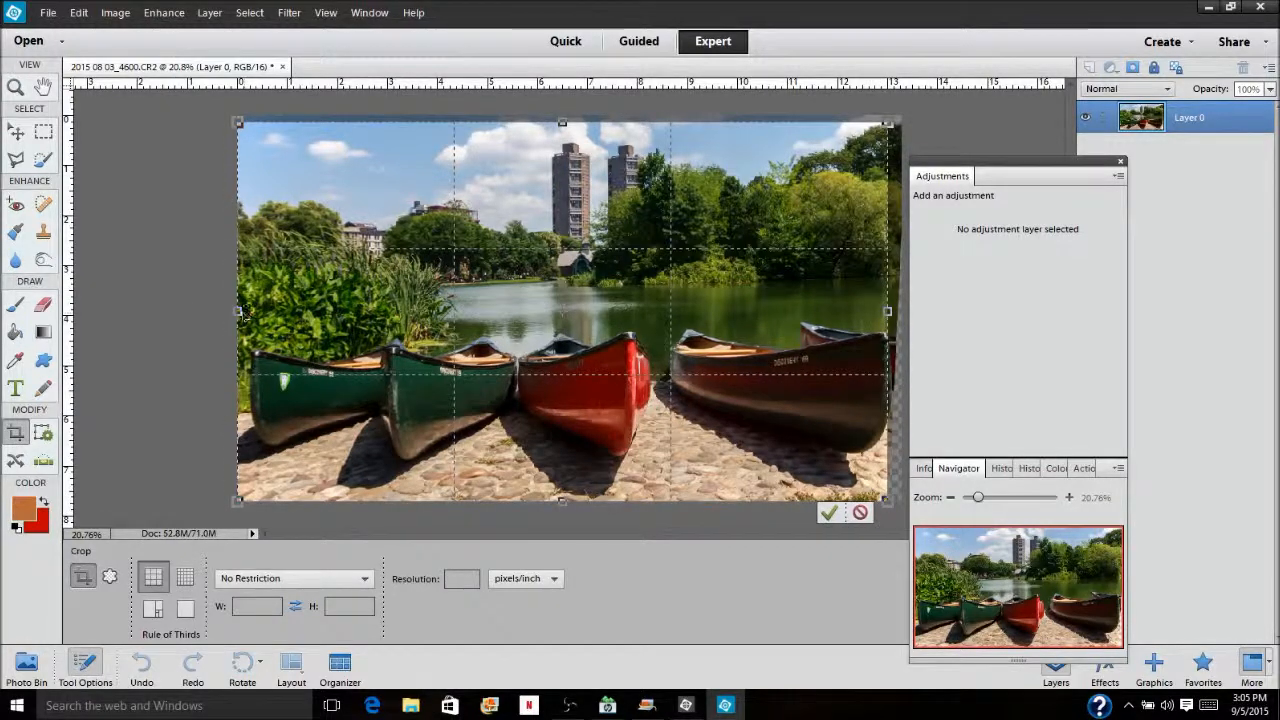
{"action": "left_click_drag", "start_coordinate": [237, 311], "coordinate": [249, 311]}
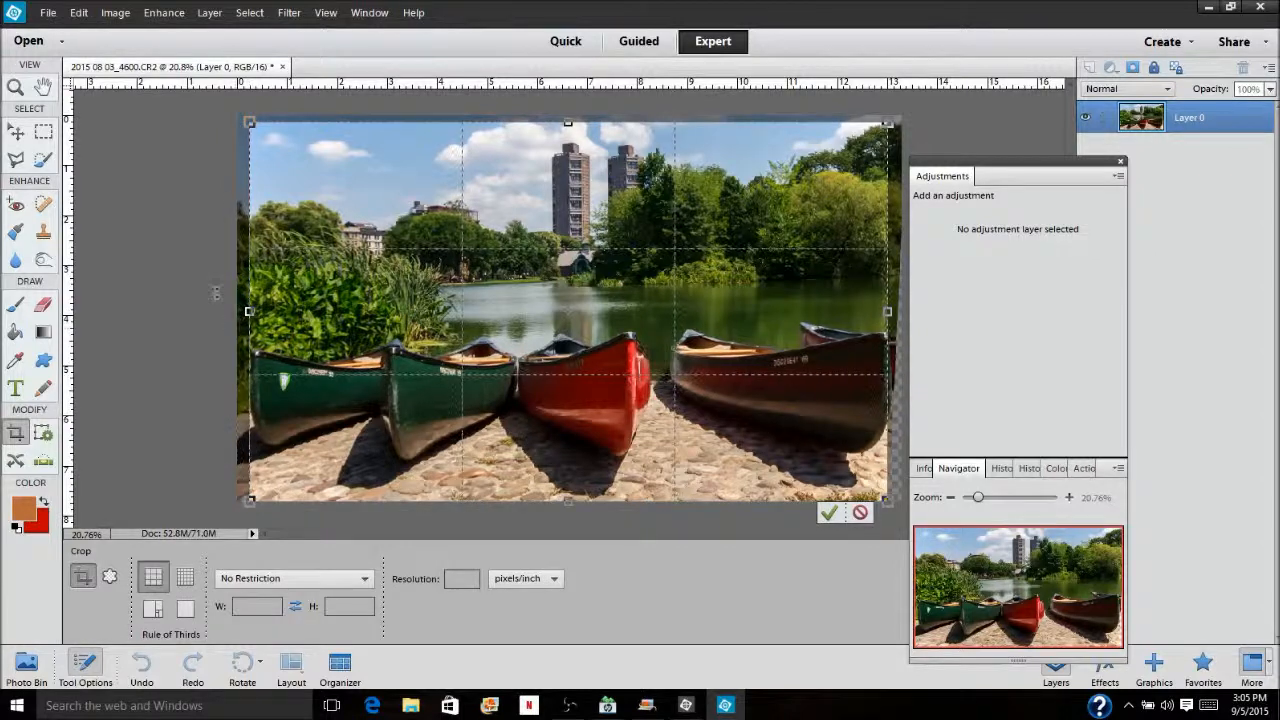
{"action": "key", "text": "Return"}
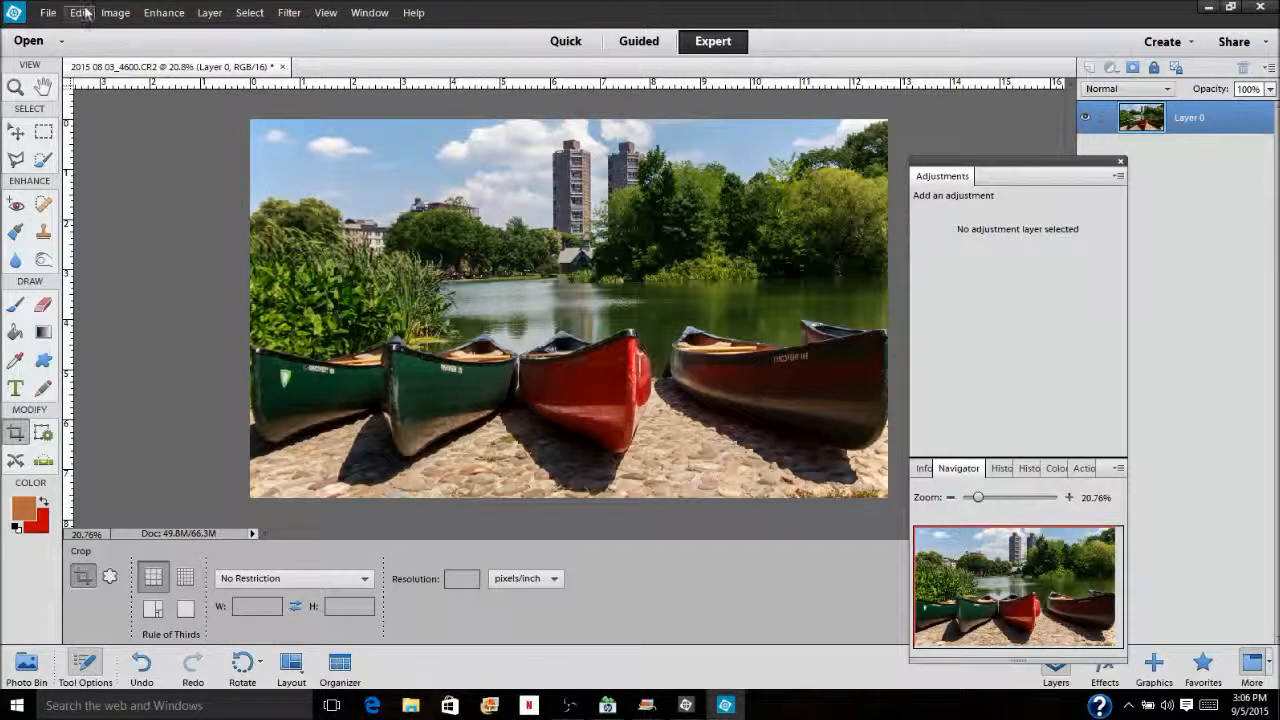
Convert the image to 8 Bits/Channel
{"action": "left_click", "coordinate": [115, 12]}
{"action": "mouse_move", "coordinate": [148, 137]}
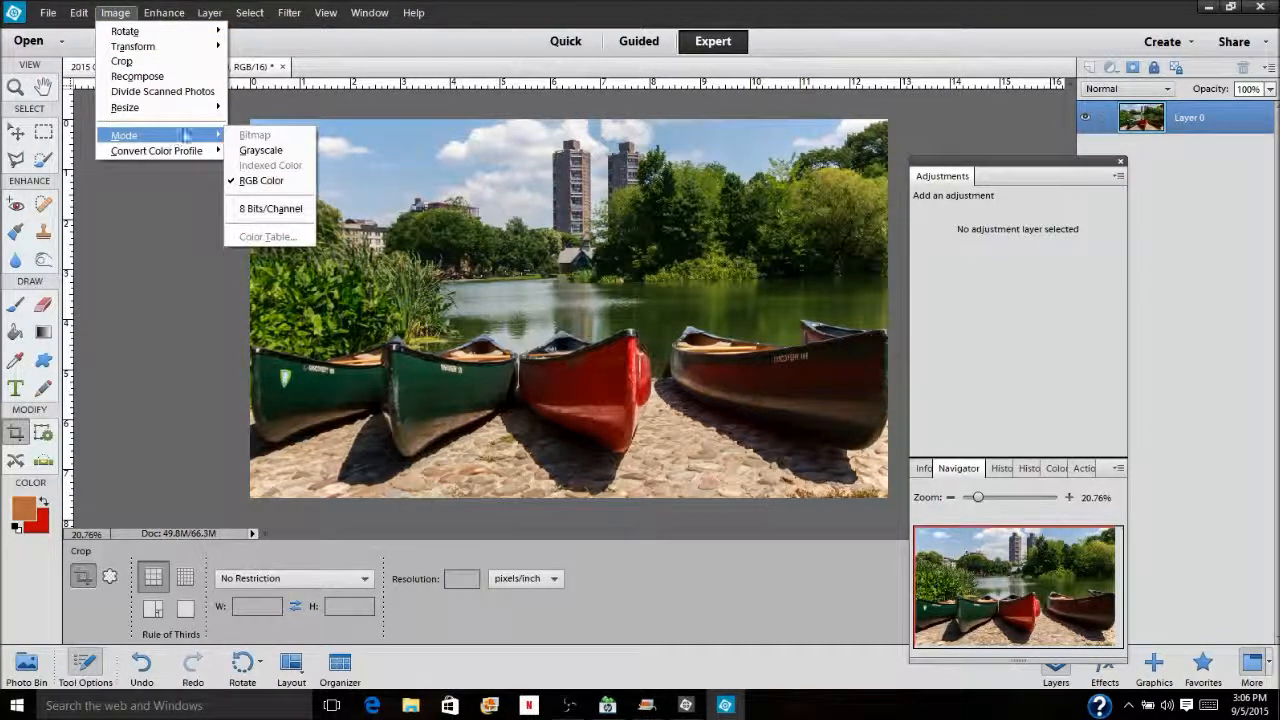
{"action": "left_click", "coordinate": [262, 206]}
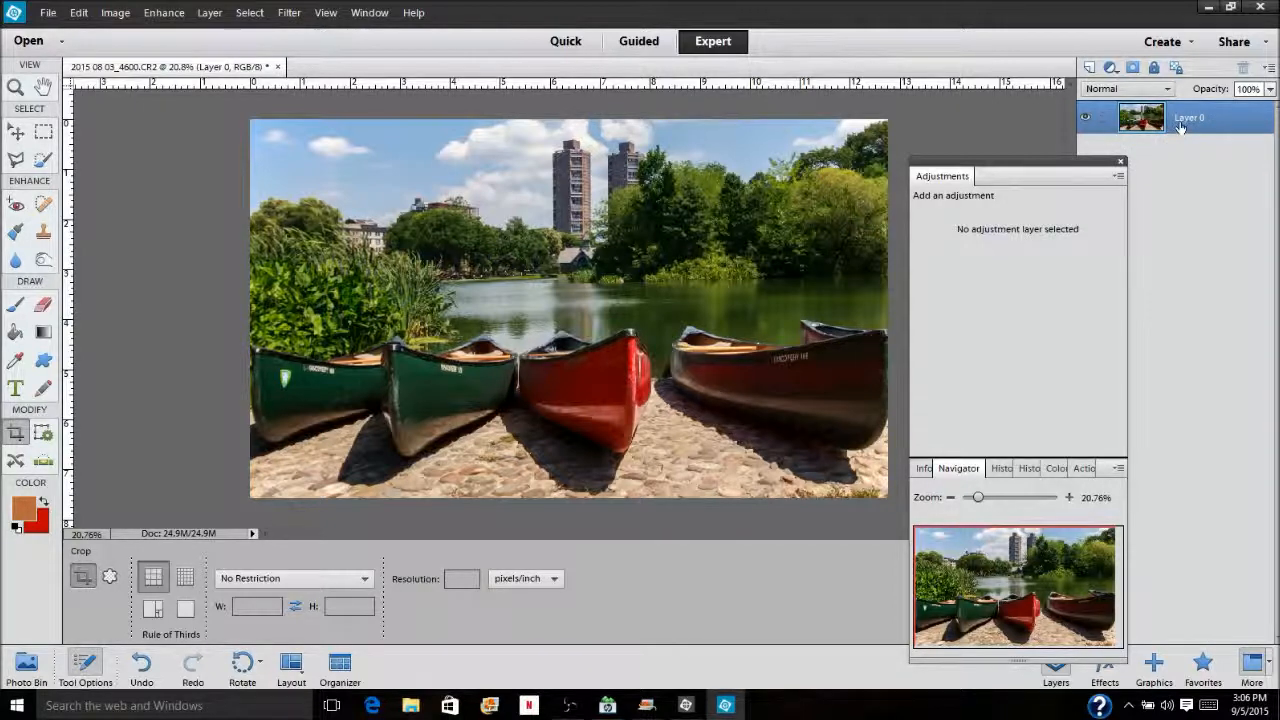
Duplicate the photo layer twice and hide the topmost copy
{"action": "key", "text": "ctrl+j"}
{"action": "key", "text": "ctrl+j"}
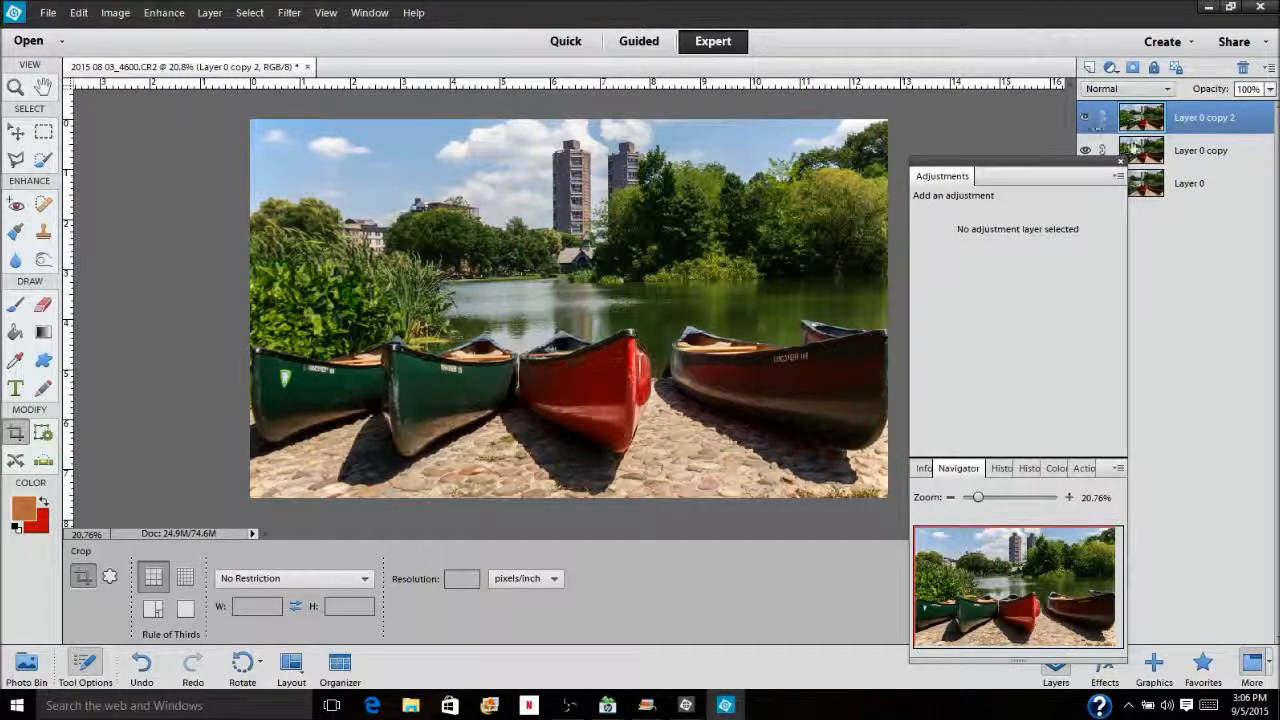
{"action": "left_click", "coordinate": [1085, 117]}
Apply Surface Blur to the middle layer, Layer 0 copy, with a radius of 5 pixels and a threshold of 15 levels
{"action": "left_click", "coordinate": [1193, 160]}
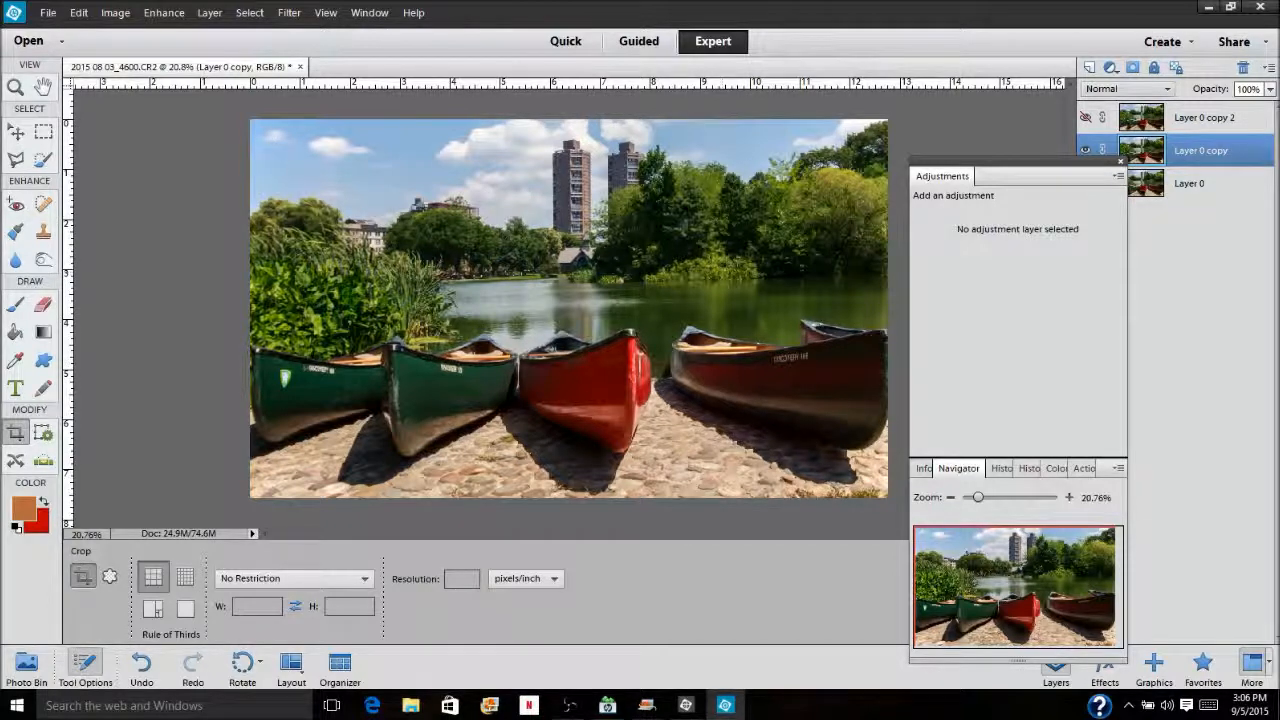
{"action": "left_click", "coordinate": [289, 12]}
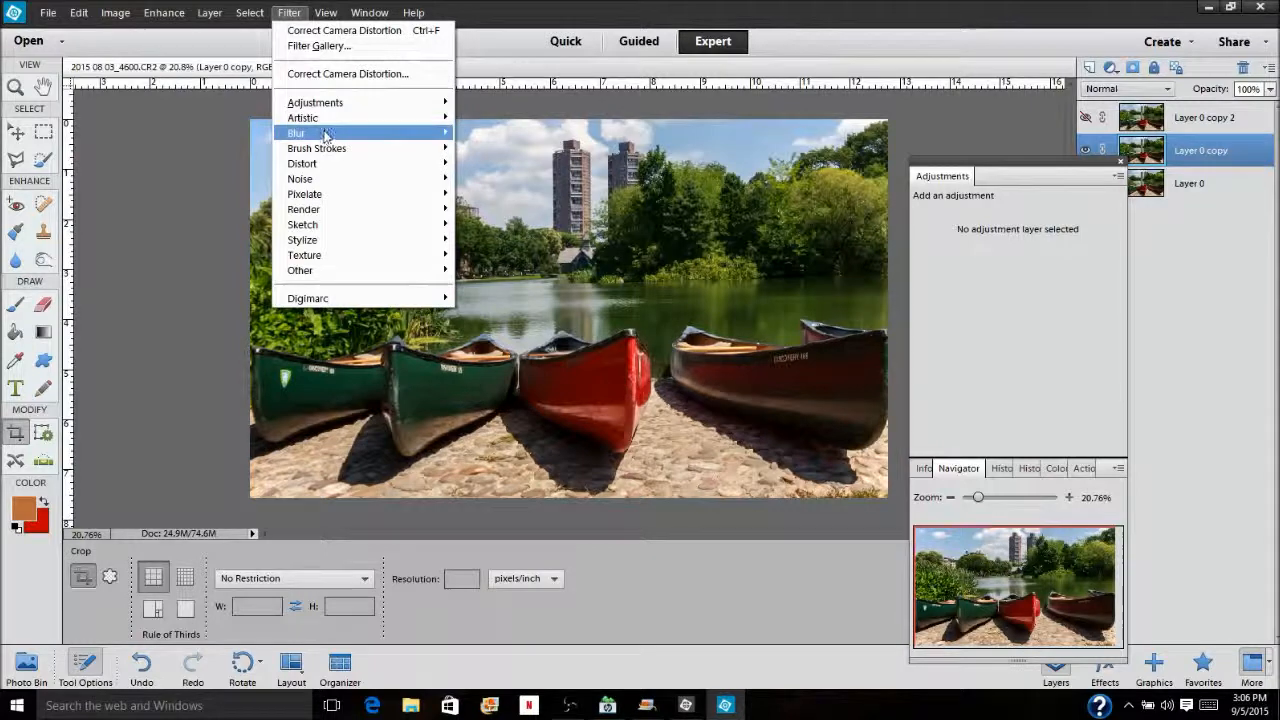
{"action": "mouse_move", "coordinate": [325, 133]}
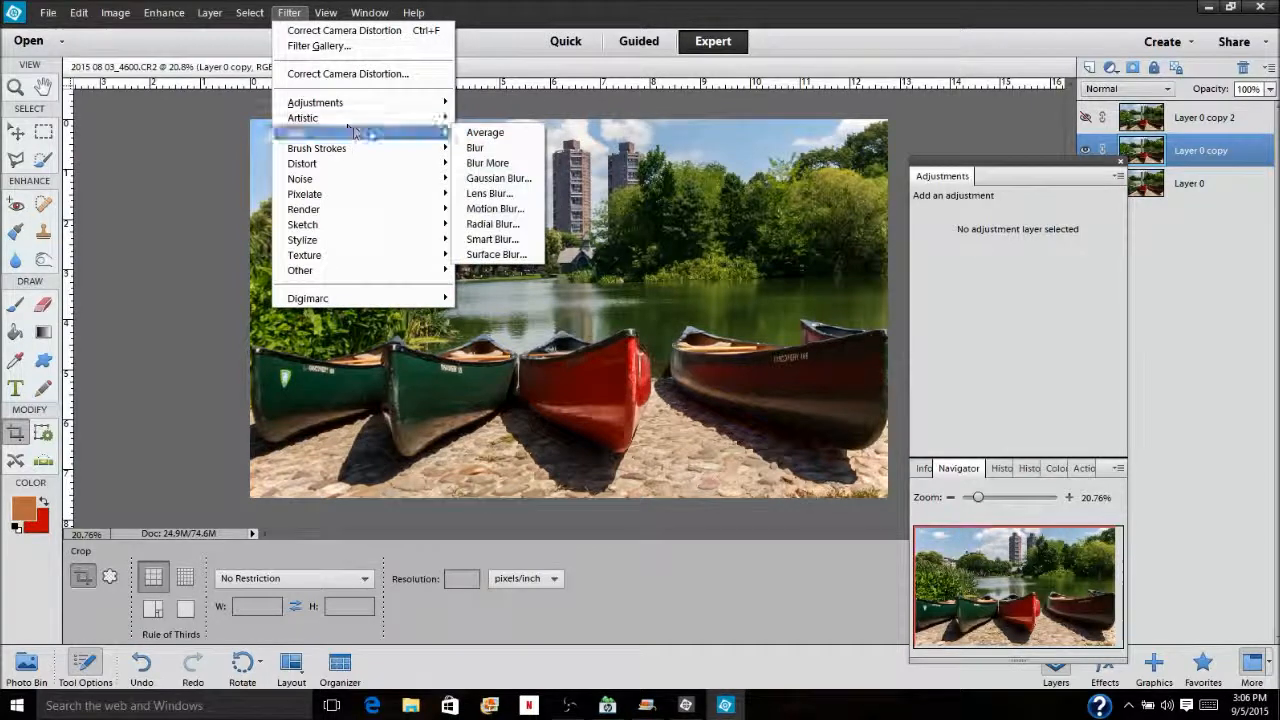
{"action": "left_click", "coordinate": [497, 254]}
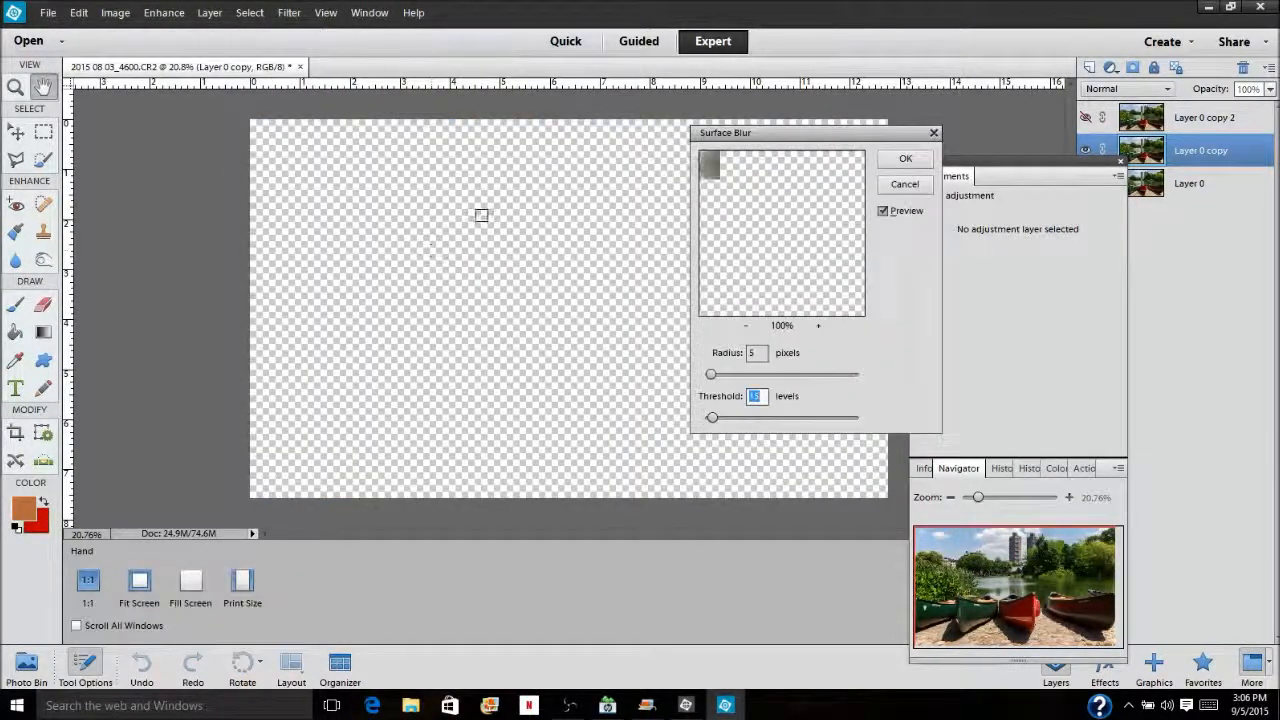
{"action": "left_click_drag", "start_coordinate": [783, 233], "coordinate": [723, 248]}
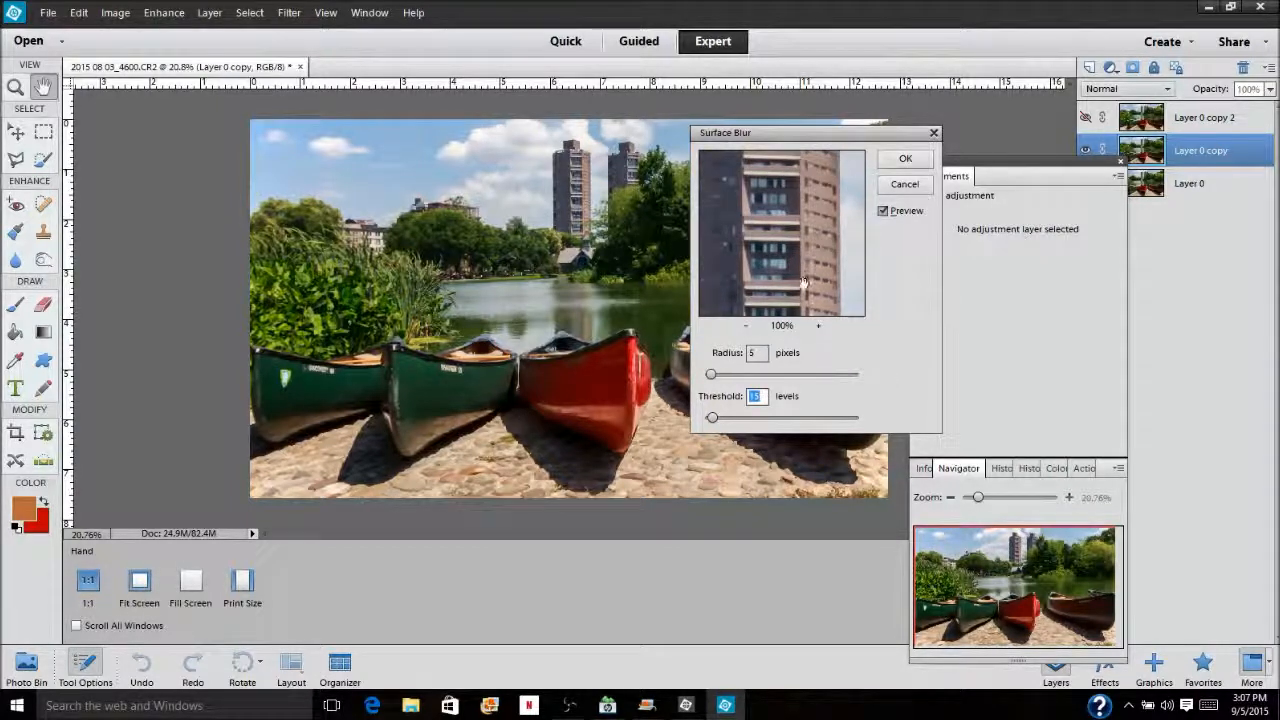
{"action": "left_click_drag", "start_coordinate": [803, 283], "coordinate": [777, 255]}
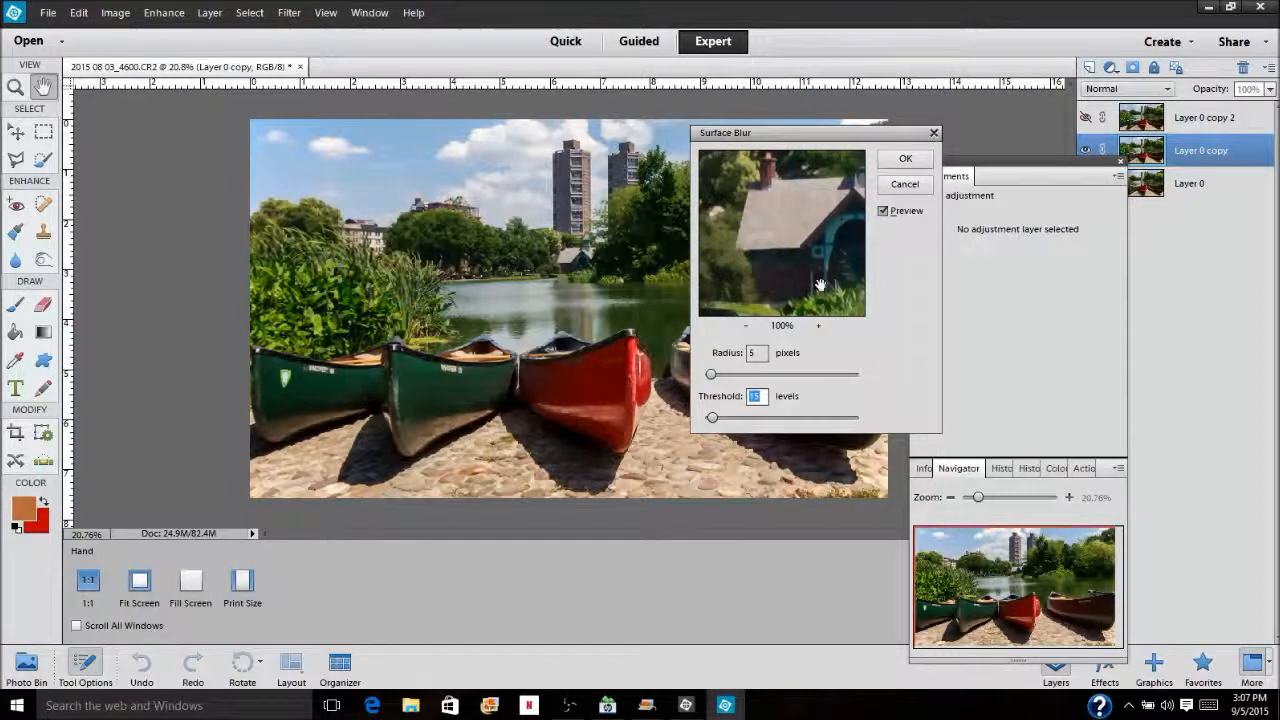
{"action": "left_click_drag", "start_coordinate": [822, 284], "coordinate": [784, 130]}
{"action": "left_click_drag", "start_coordinate": [798, 262], "coordinate": [812, 207]}
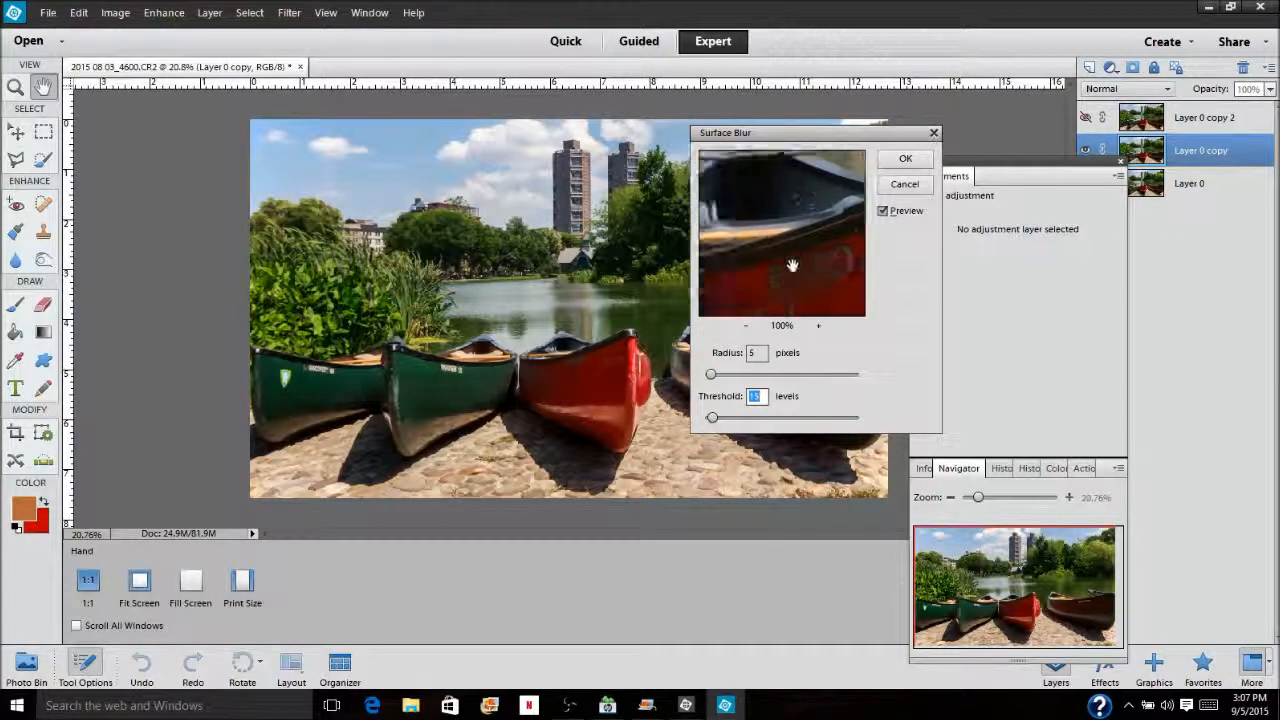
{"action": "left_click", "coordinate": [794, 289]}
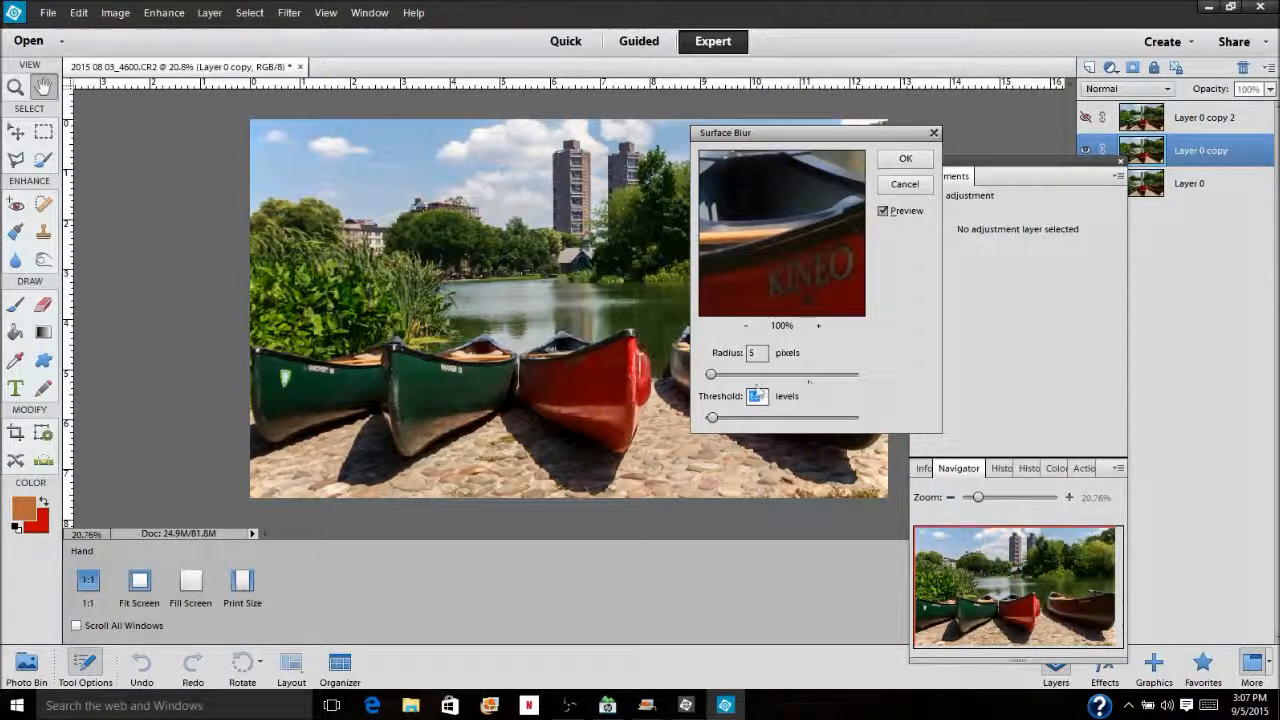
{"action": "left_click", "coordinate": [906, 161]}
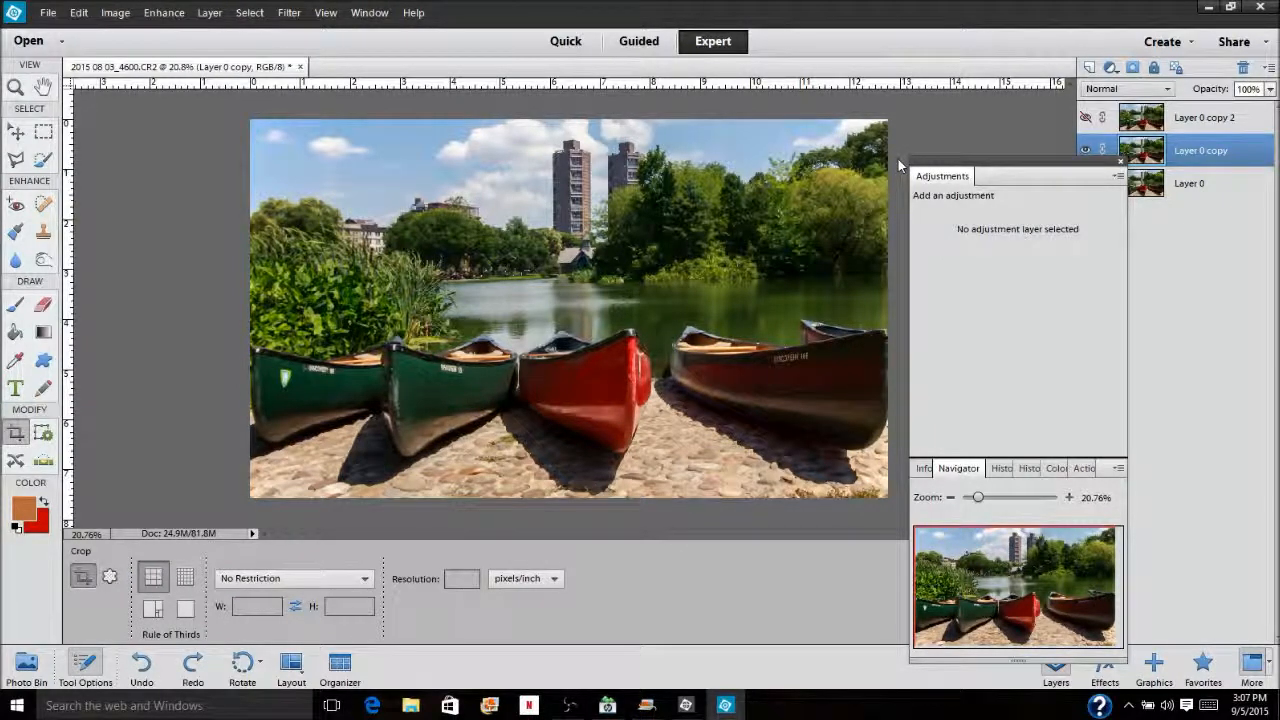
Show the topmost layer copy and open the High Pass filter for it with the preview on the high-rise tower
{"action": "left_click", "coordinate": [1200, 117]}
{"action": "left_click", "coordinate": [1086, 117]}
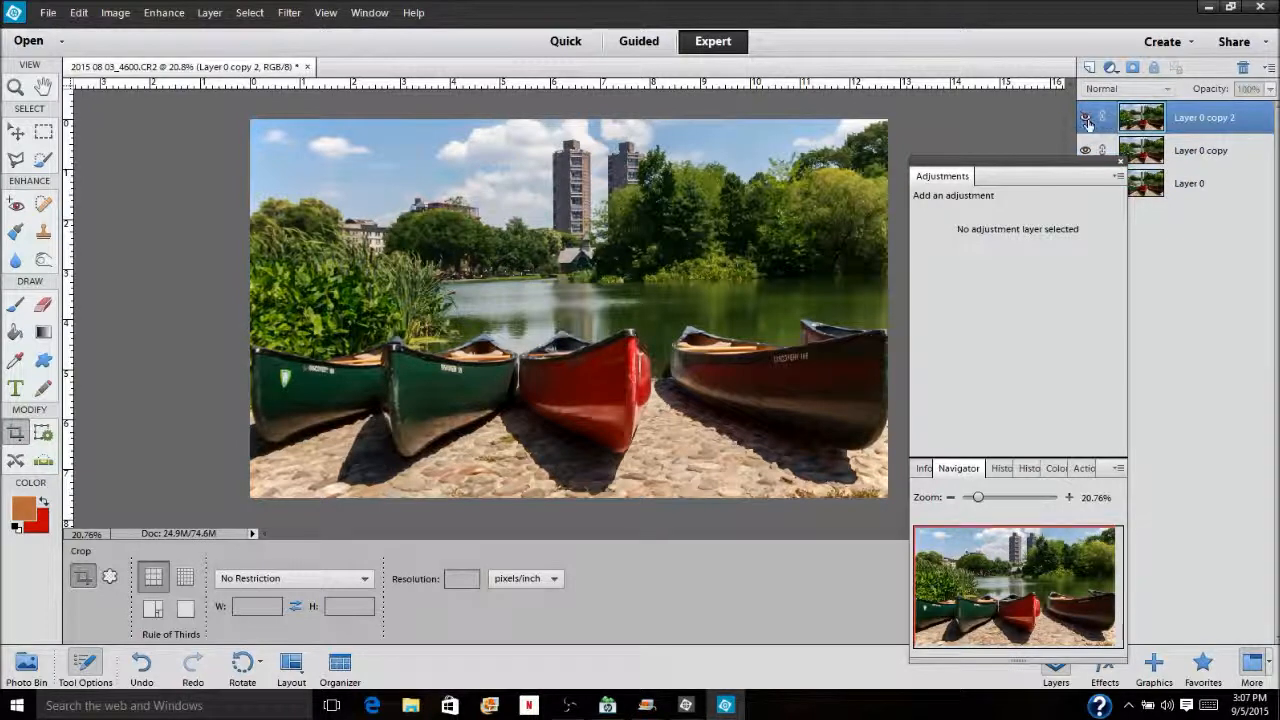
{"action": "left_click", "coordinate": [289, 12]}
{"action": "mouse_move", "coordinate": [385, 270]}
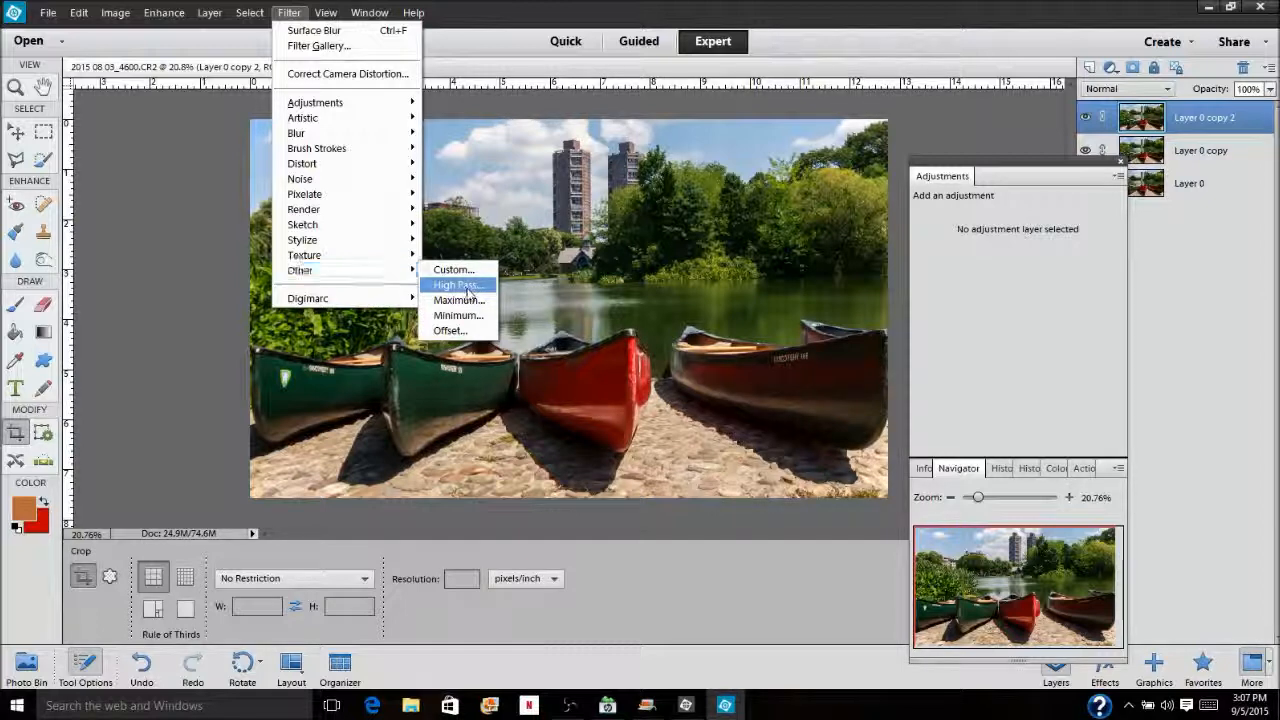
{"action": "left_click", "coordinate": [466, 288]}
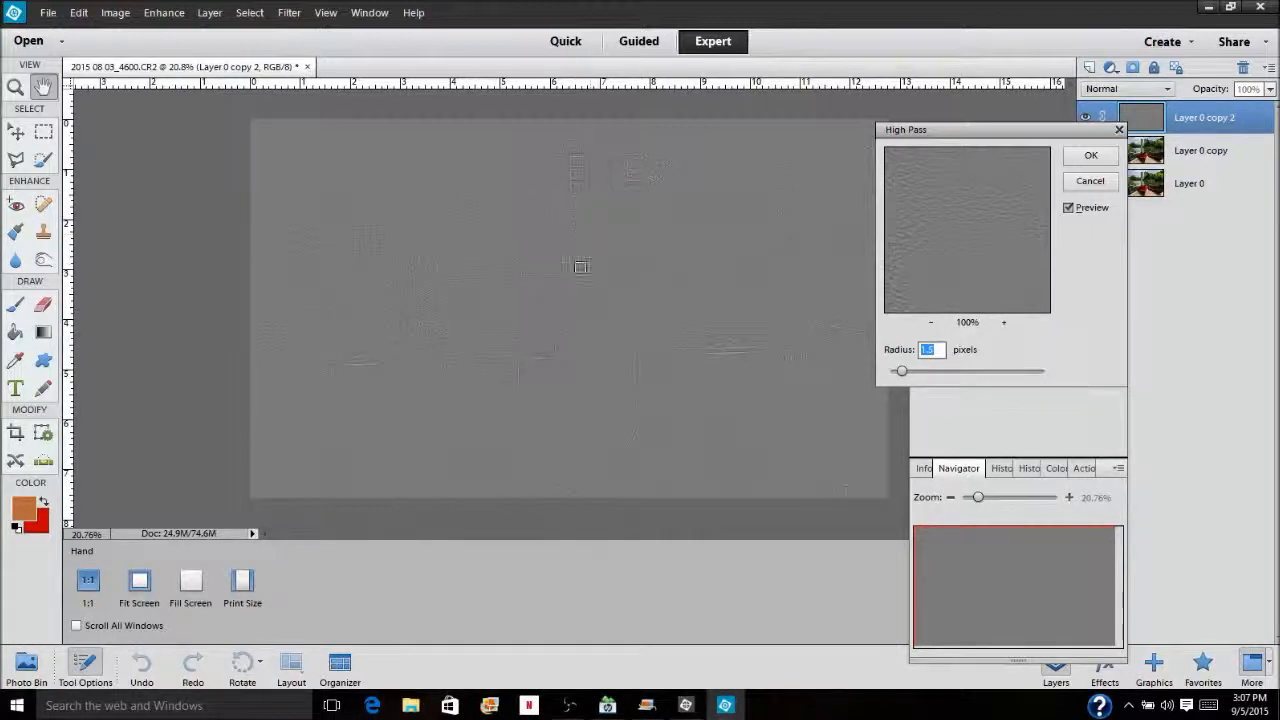
{"action": "left_click_drag", "start_coordinate": [989, 211], "coordinate": [980, 283]}
{"action": "left_click_drag", "start_coordinate": [962, 205], "coordinate": [957, 288]}
{"action": "left_click_drag", "start_coordinate": [951, 243], "coordinate": [1040, 303]}
{"action": "left_click_drag", "start_coordinate": [1000, 190], "coordinate": [951, 289]}
{"action": "left_click_drag", "start_coordinate": [984, 168], "coordinate": [983, 249]}
{"action": "left_click_drag", "start_coordinate": [966, 191], "coordinate": [960, 237]}
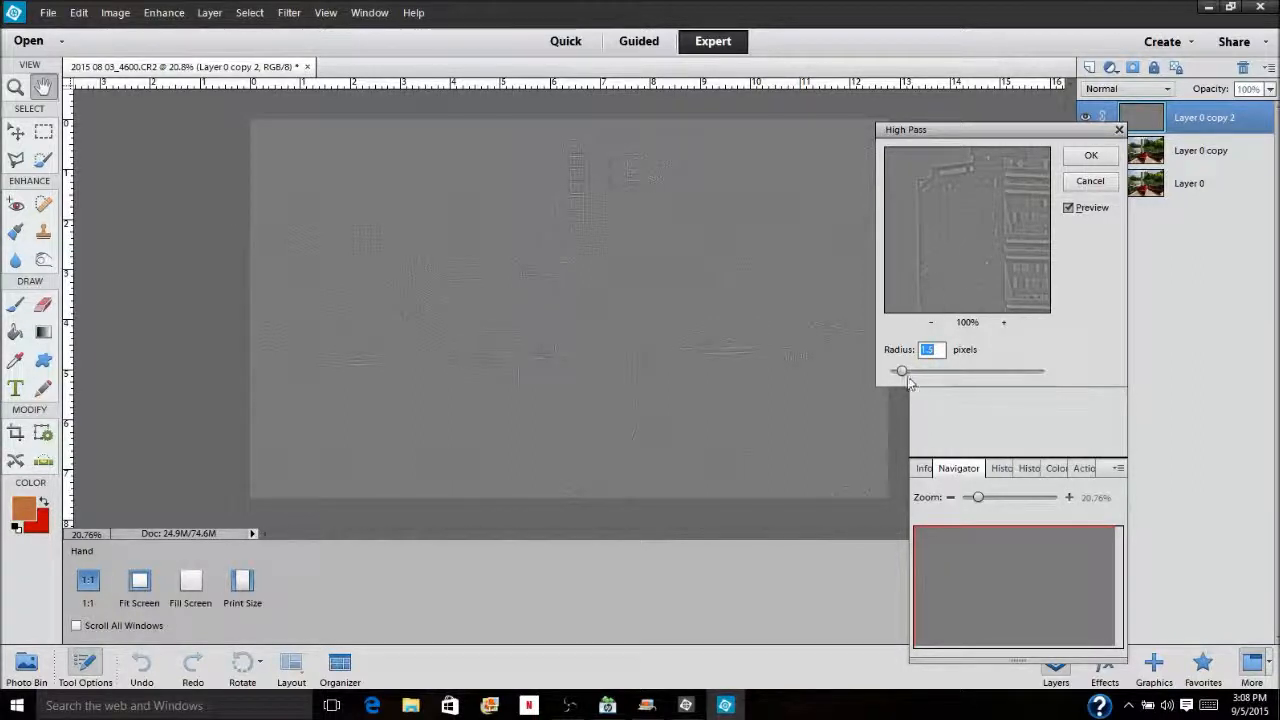
Try High Pass radii of 6 and 250 pixels on the topmost copy
{"action": "left_click_drag", "start_coordinate": [902, 374], "coordinate": [918, 376]}
{"action": "left_click_drag", "start_coordinate": [923, 373], "coordinate": [935, 372]}
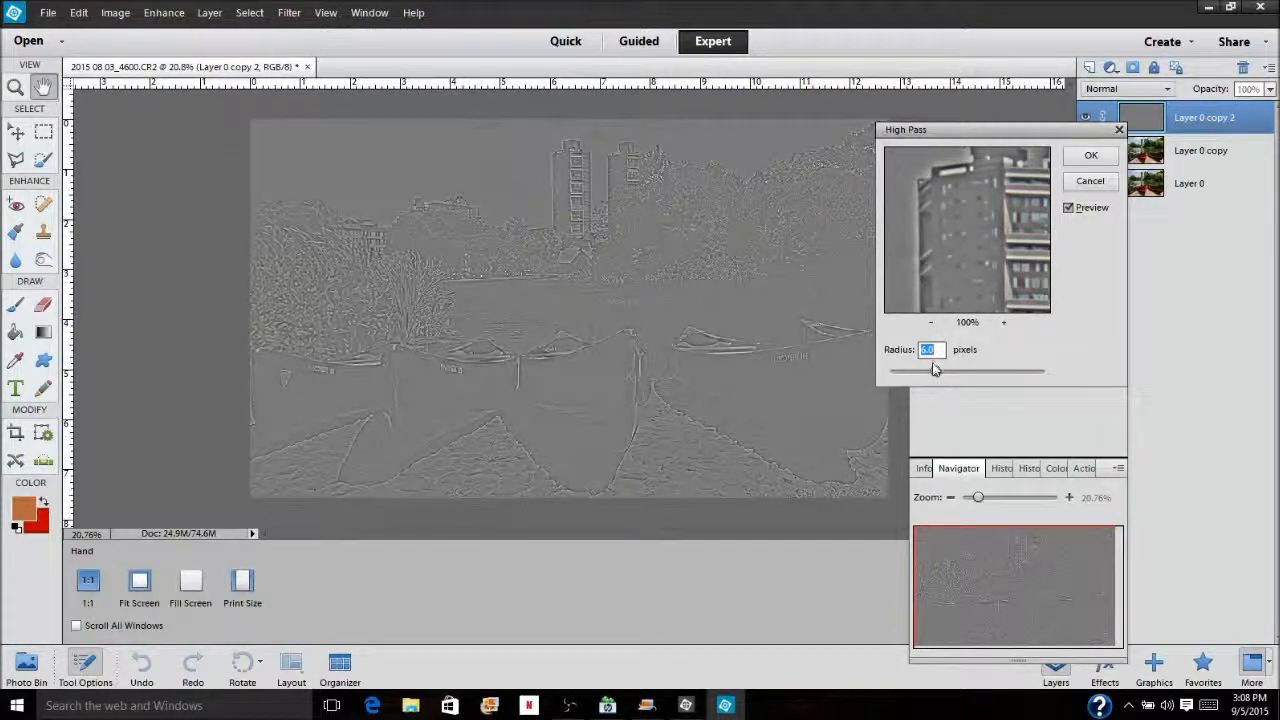
{"action": "left_click_drag", "start_coordinate": [937, 376], "coordinate": [905, 377]}
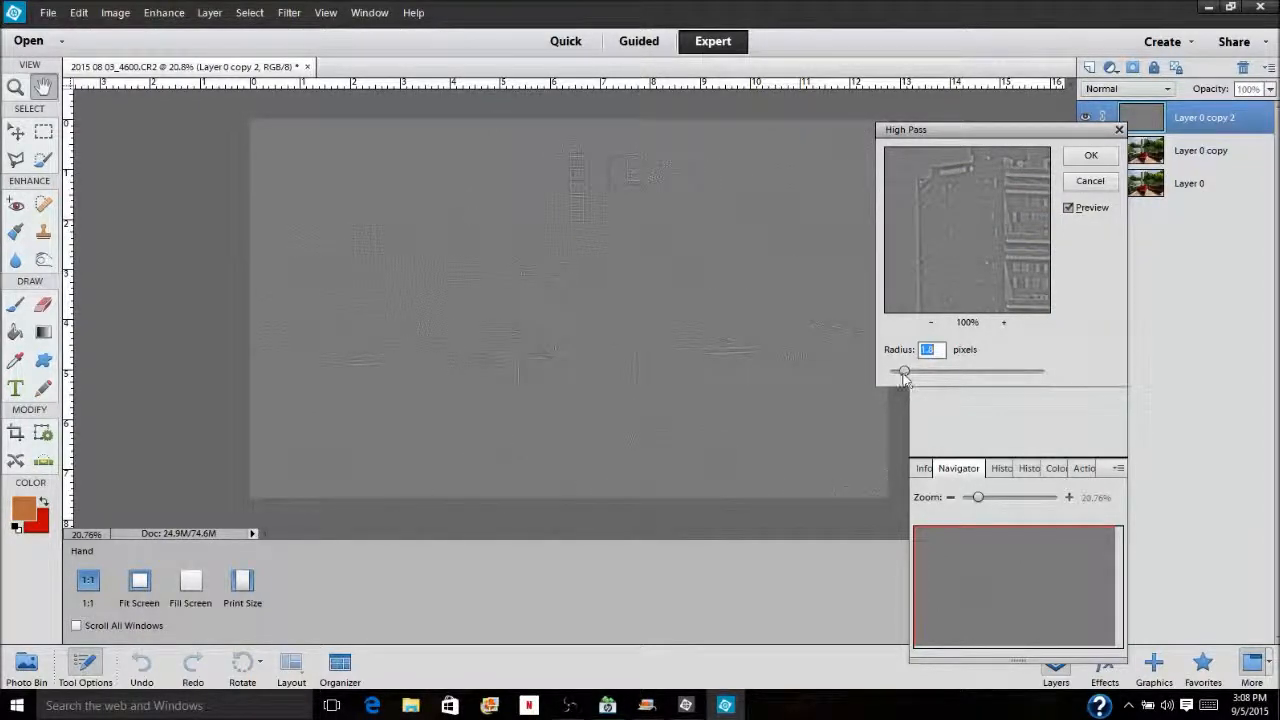
{"action": "left_click_drag", "start_coordinate": [905, 377], "coordinate": [898, 375]}
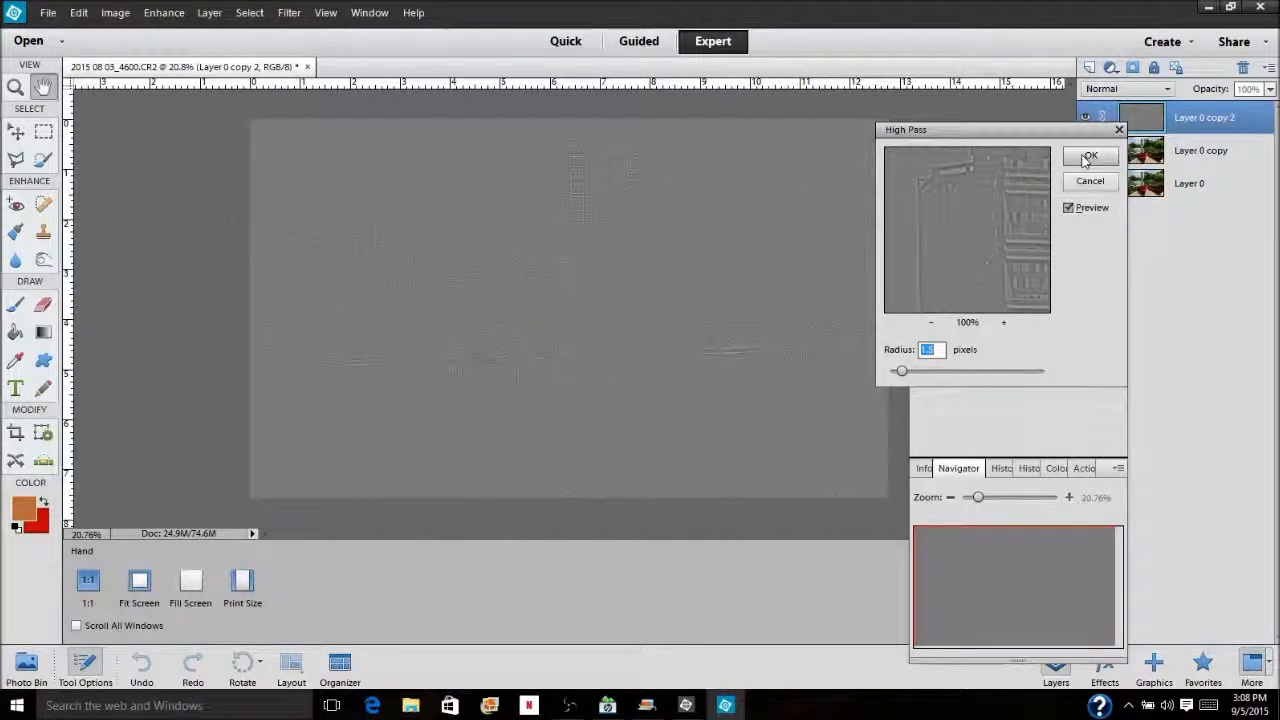
{"action": "type", "text": "250"}
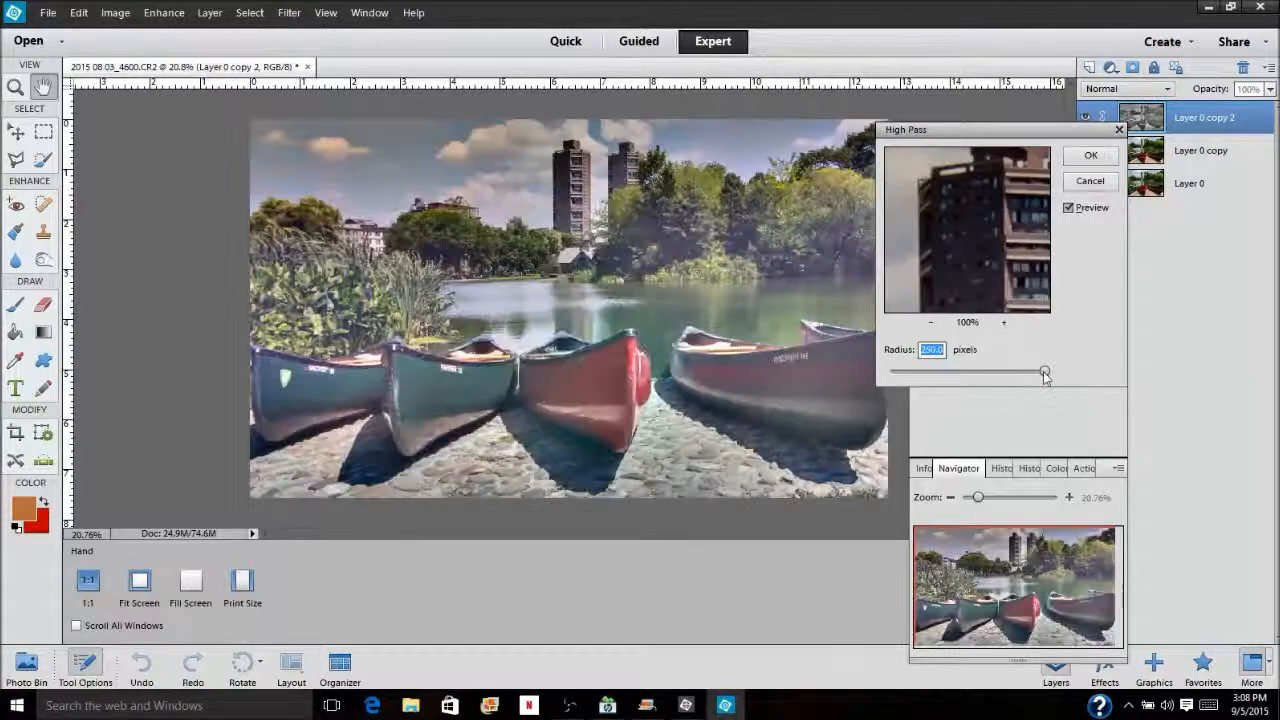
Apply High Pass to the topmost copy with a radius of about 1.3 pixels
{"action": "left_click_drag", "start_coordinate": [1044, 371], "coordinate": [900, 370]}
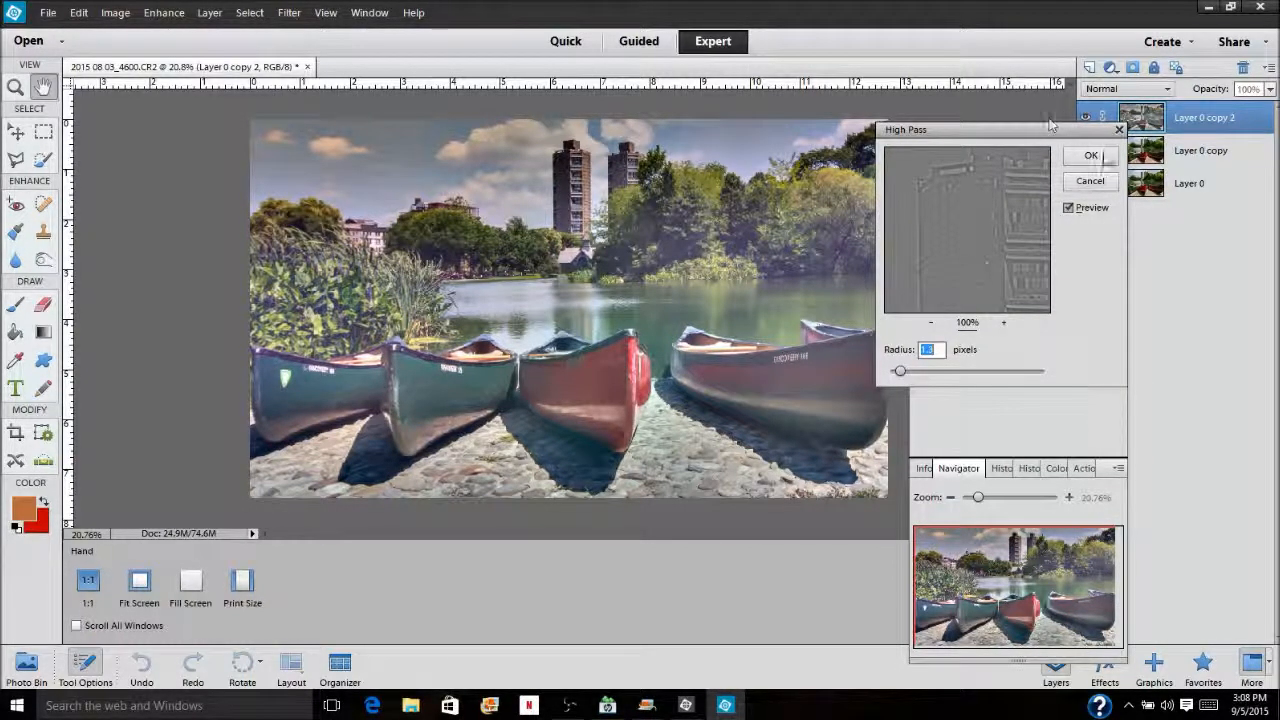
{"action": "left_click", "coordinate": [1091, 156]}
{"action": "key", "text": "c"}
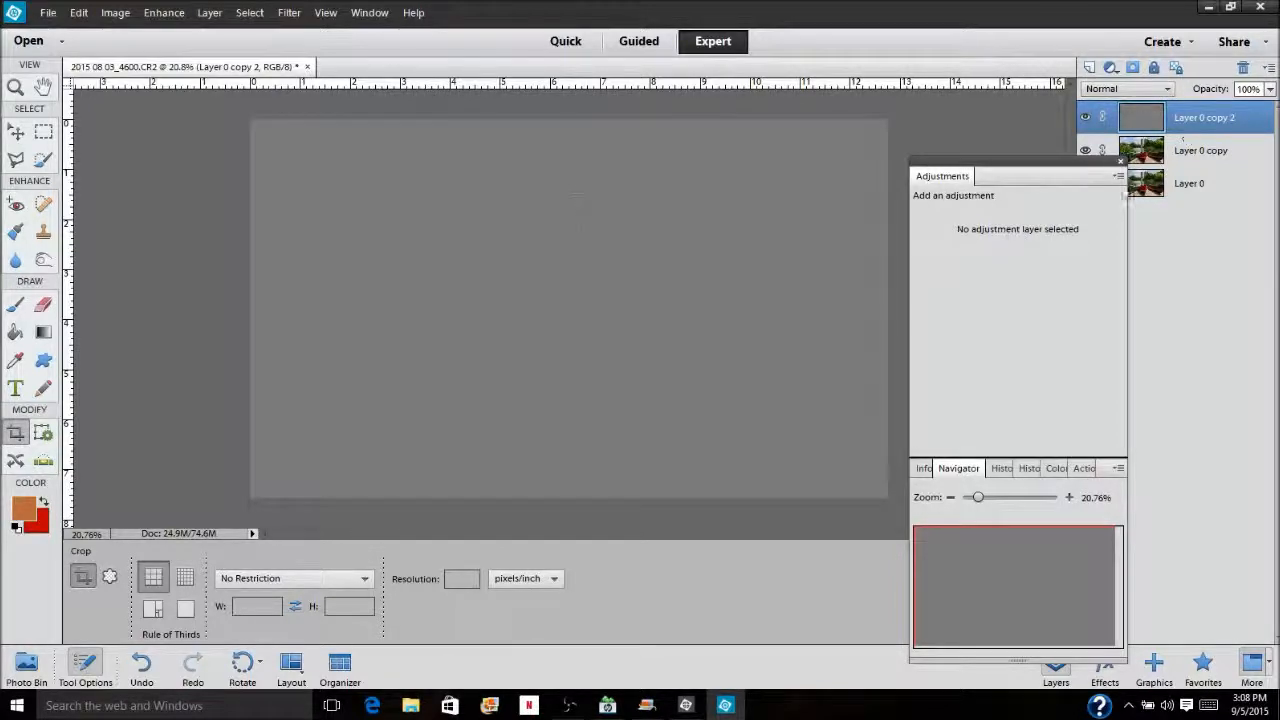
Set the High Pass layer's blend mode to Soft Light and check the sharpening on the high-rise tower
{"action": "left_click", "coordinate": [1160, 88]}
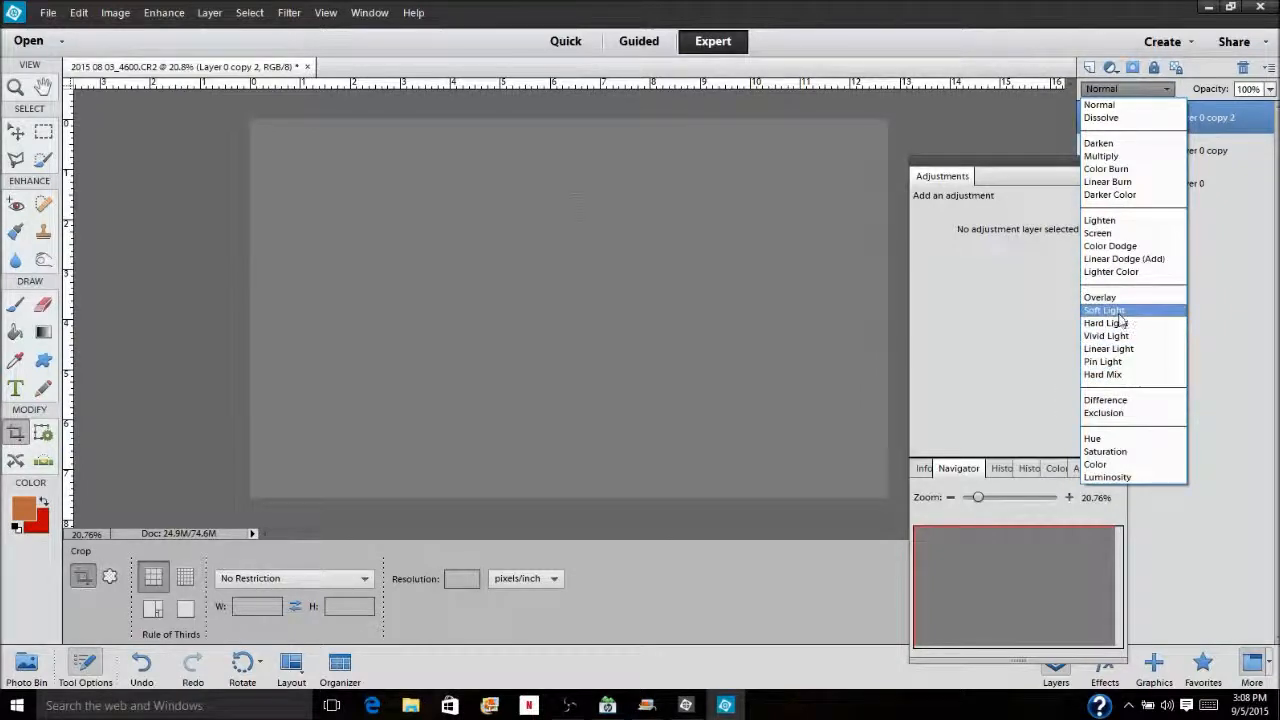
{"action": "left_click", "coordinate": [1115, 310]}
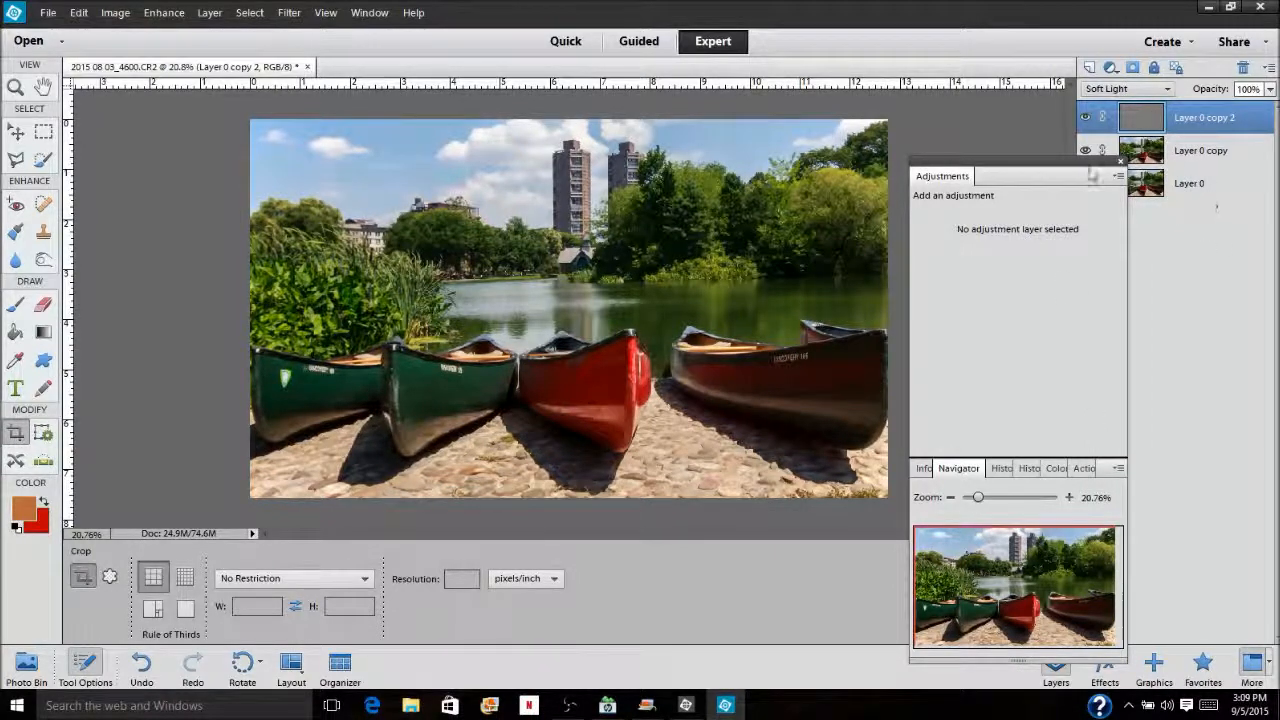
{"action": "left_click_drag", "start_coordinate": [983, 500], "coordinate": [1014, 500]}
{"action": "left_click_drag", "start_coordinate": [1028, 576], "coordinate": [1030, 547]}
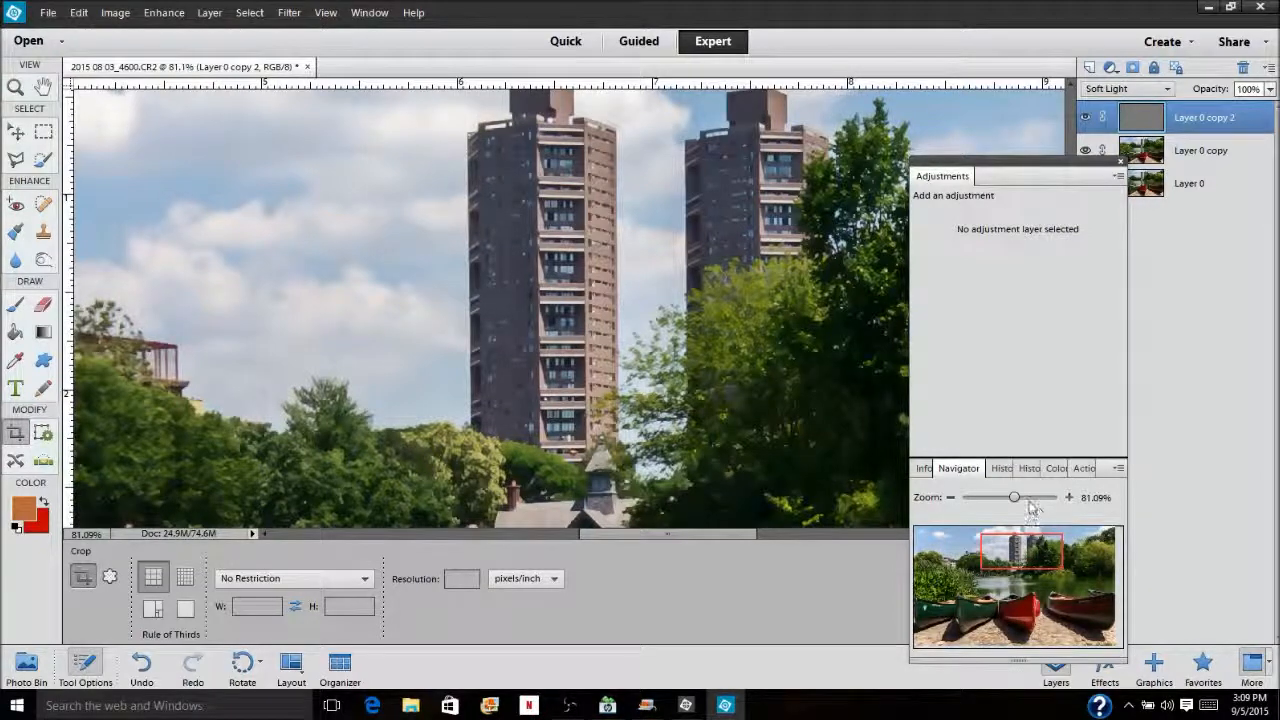
{"action": "left_click_drag", "start_coordinate": [1014, 497], "coordinate": [1020, 544]}
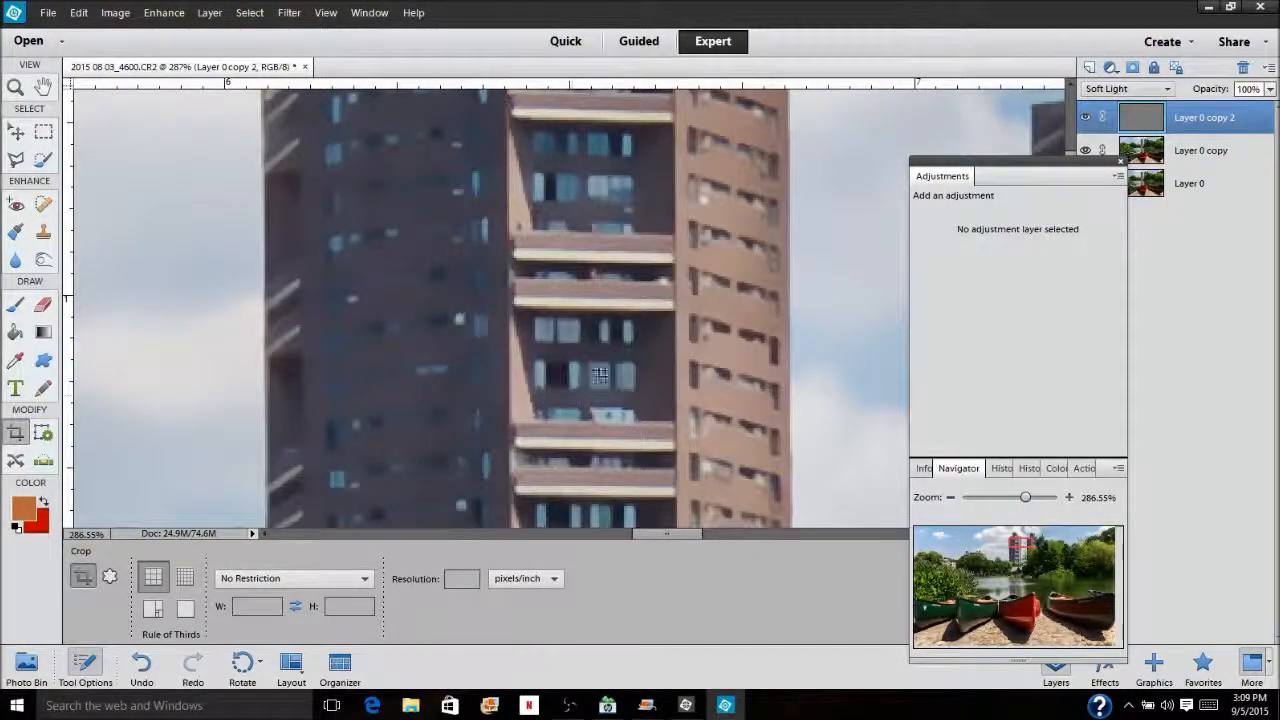
{"action": "left_click_drag", "start_coordinate": [1025, 497], "coordinate": [978, 503]}
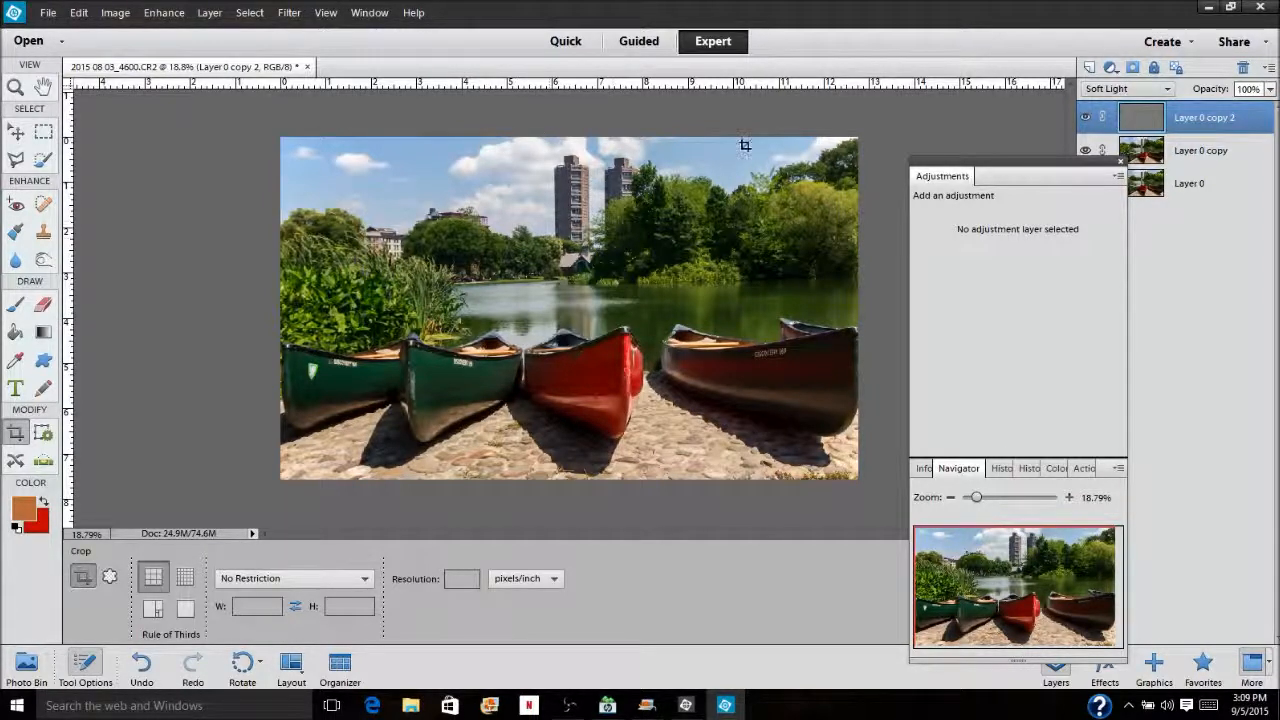
Hide the original Layer 0 and merge the two visible layers above it
{"action": "left_click", "coordinate": [1201, 150]}
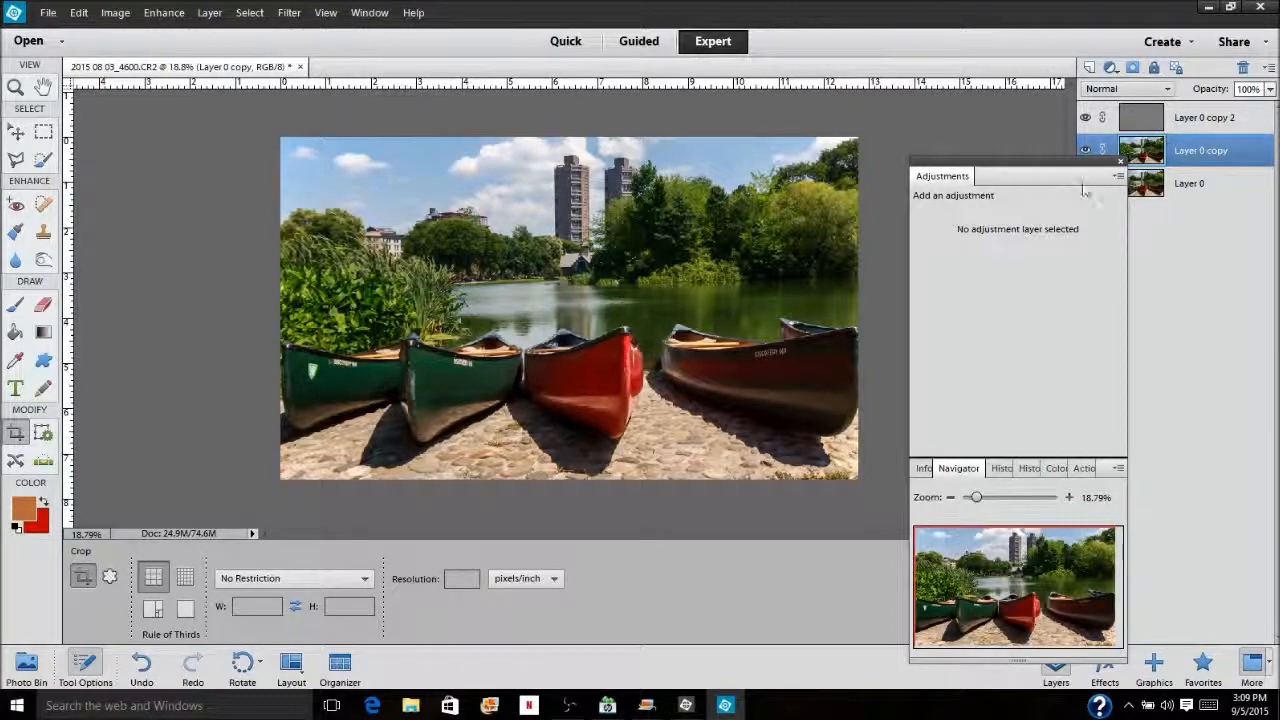
{"action": "left_click_drag", "start_coordinate": [1064, 166], "coordinate": [1005, 163]}
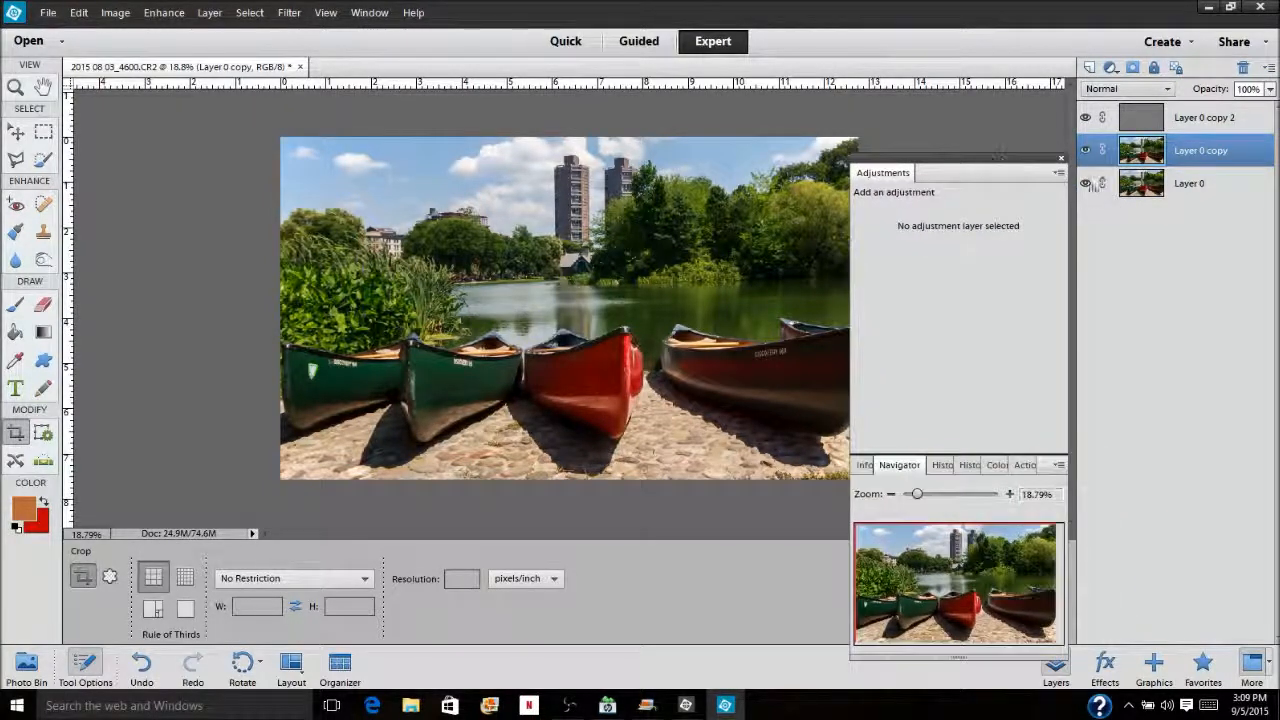
{"action": "left_click", "coordinate": [1086, 184]}
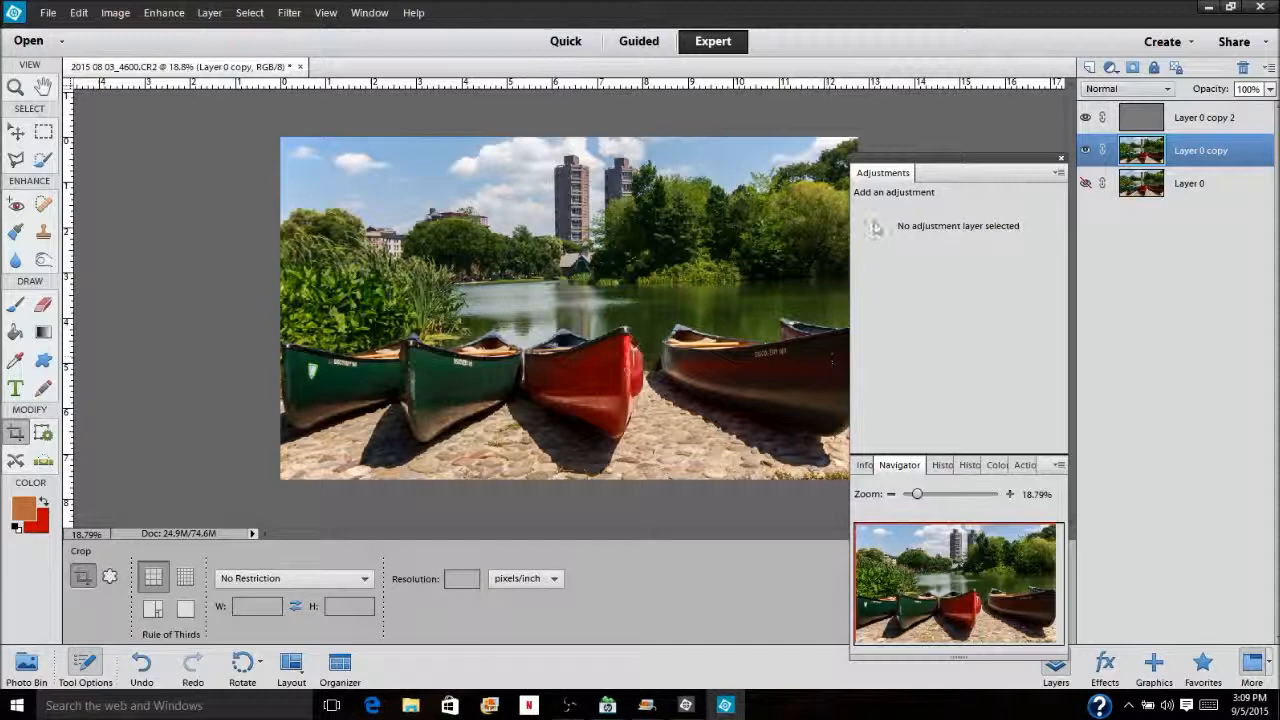
{"action": "right_click", "coordinate": [1192, 153]}
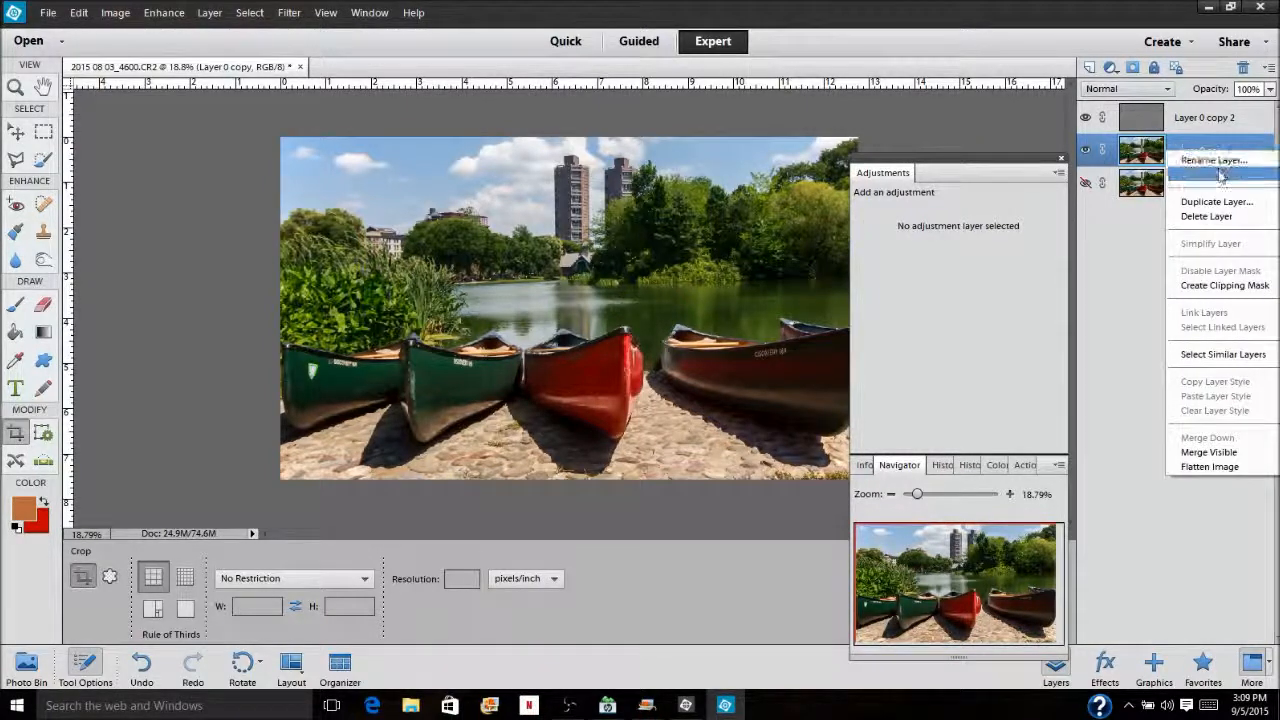
{"action": "left_click", "coordinate": [1222, 453]}
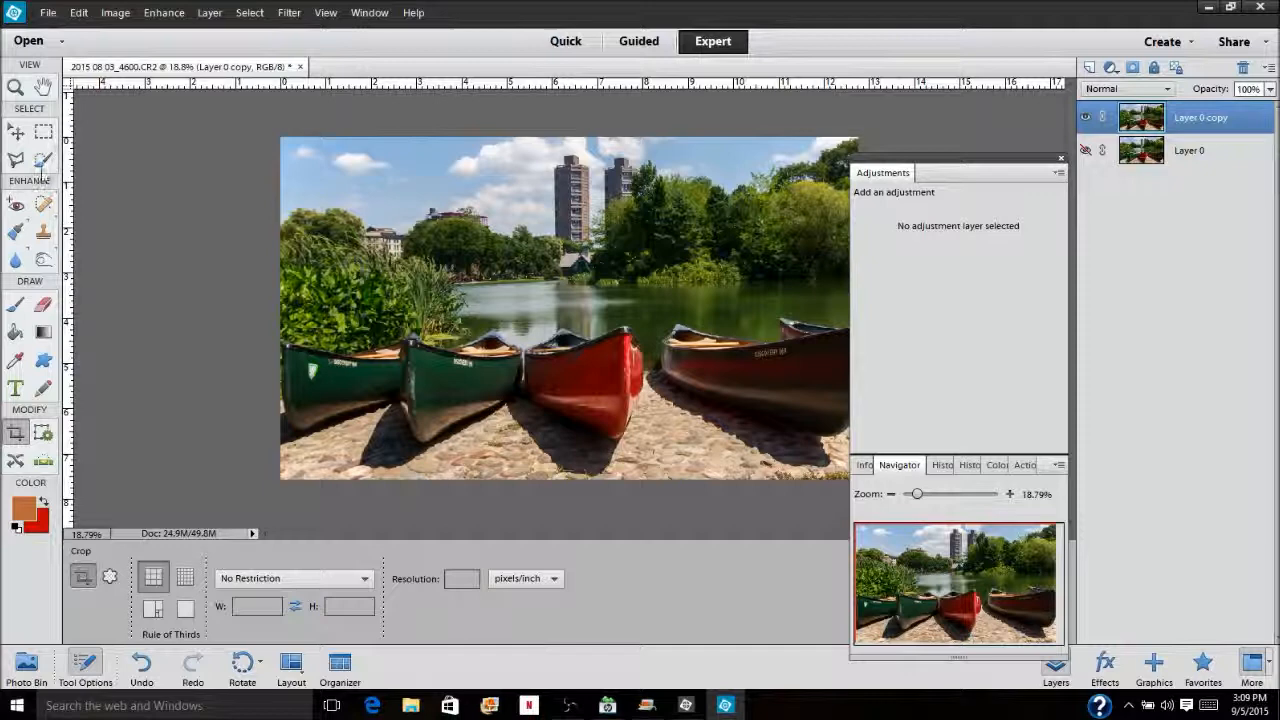
Select the sky and its clouds with the Magic Wand in Add mode at tolerance 57, undoing one unwanted selection change
{"action": "left_click", "coordinate": [43, 161]}
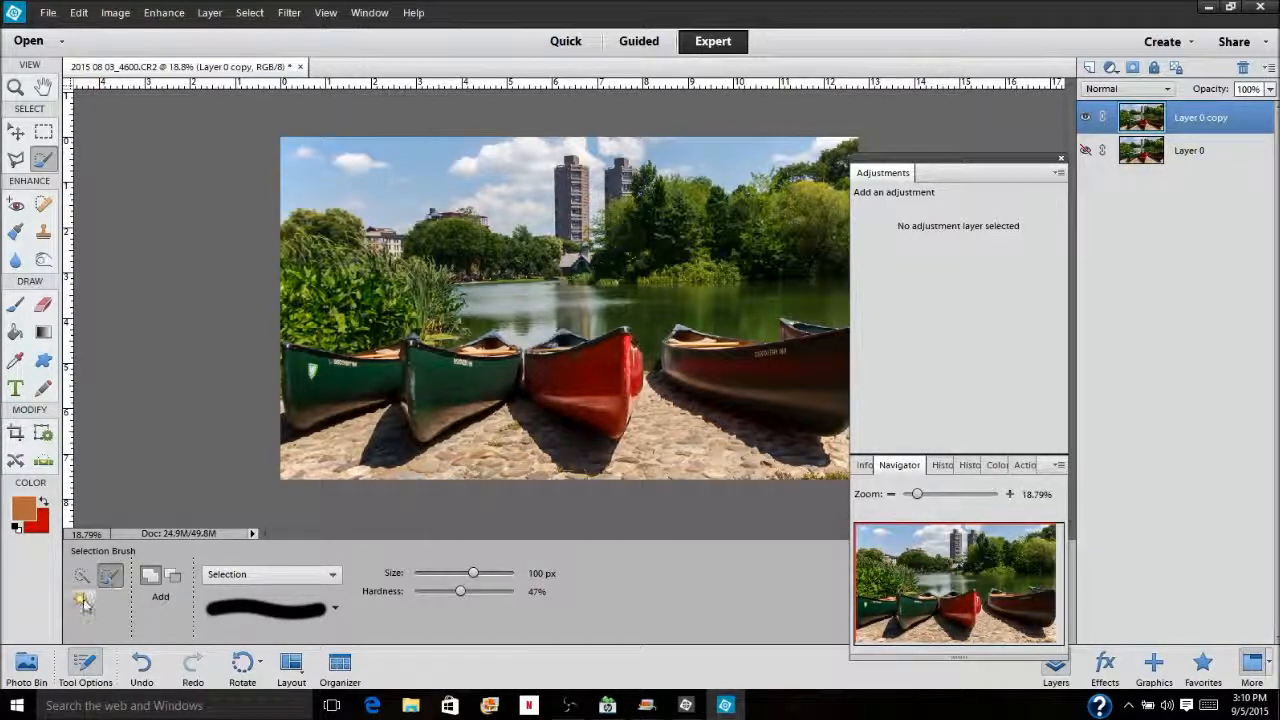
{"action": "left_click", "coordinate": [82, 600]}
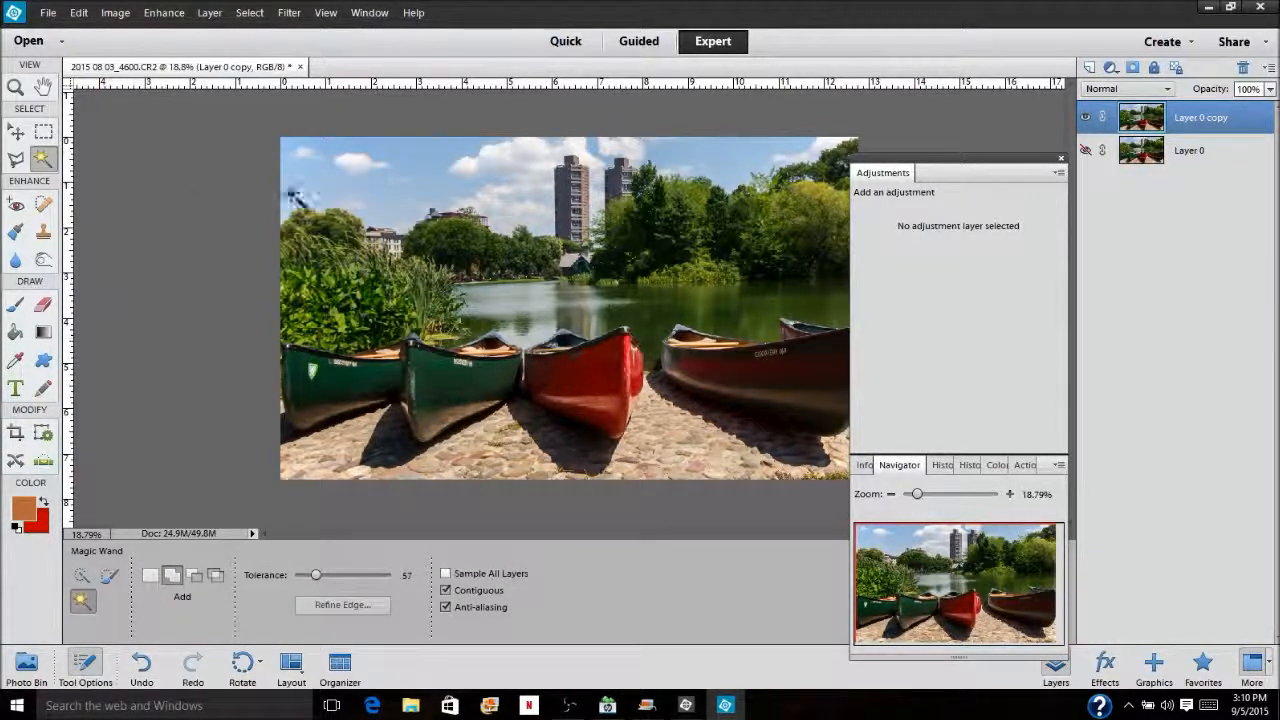
{"action": "left_click", "coordinate": [422, 152]}
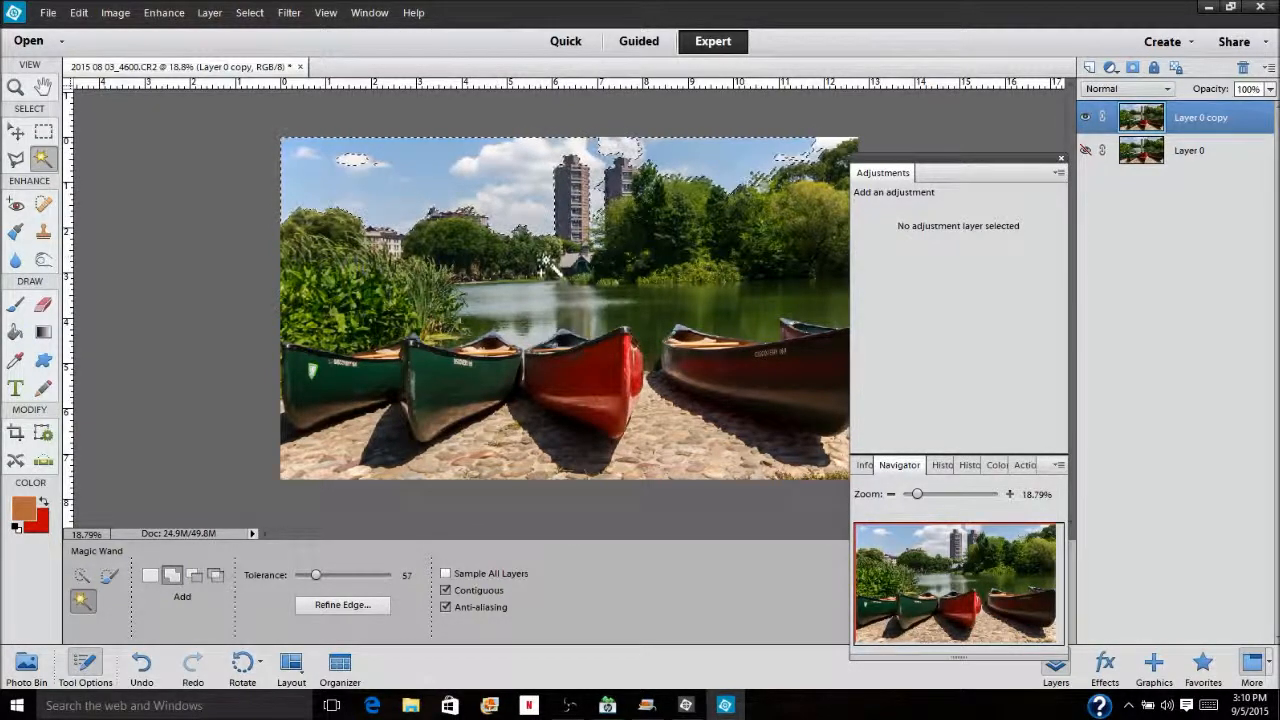
{"action": "left_click", "coordinate": [141, 662]}
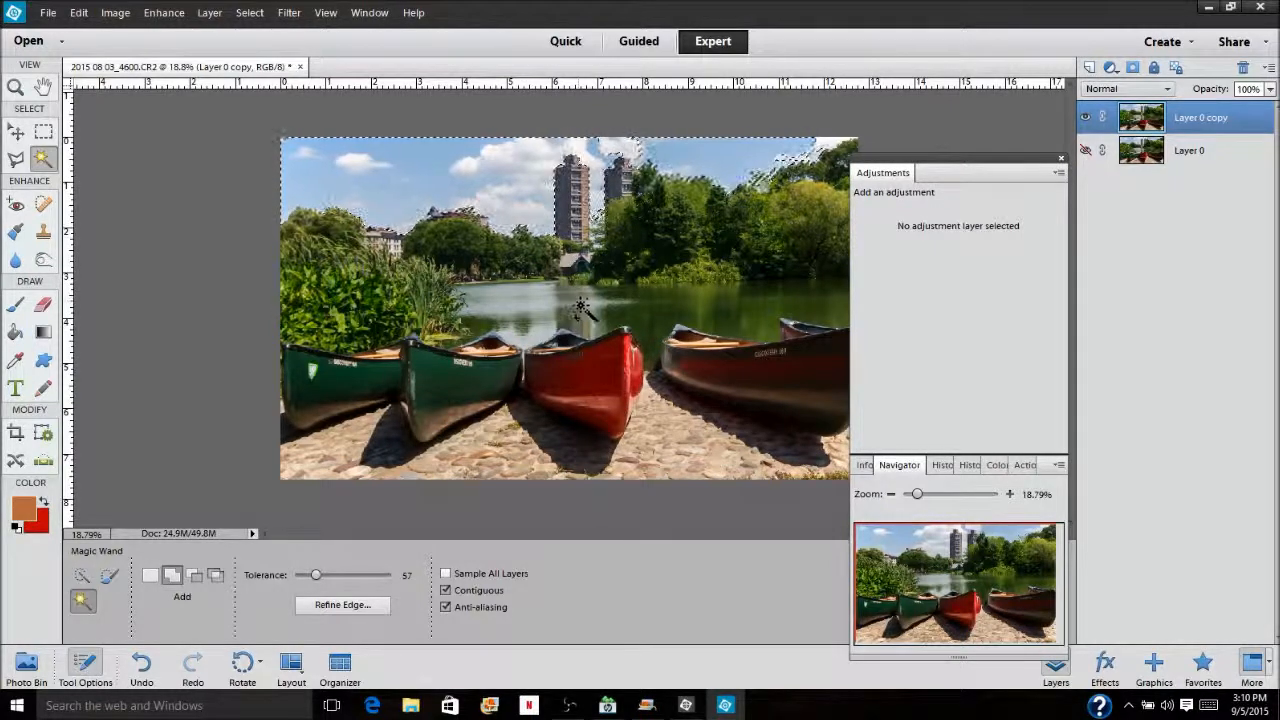
{"action": "left_click", "coordinate": [787, 155]}
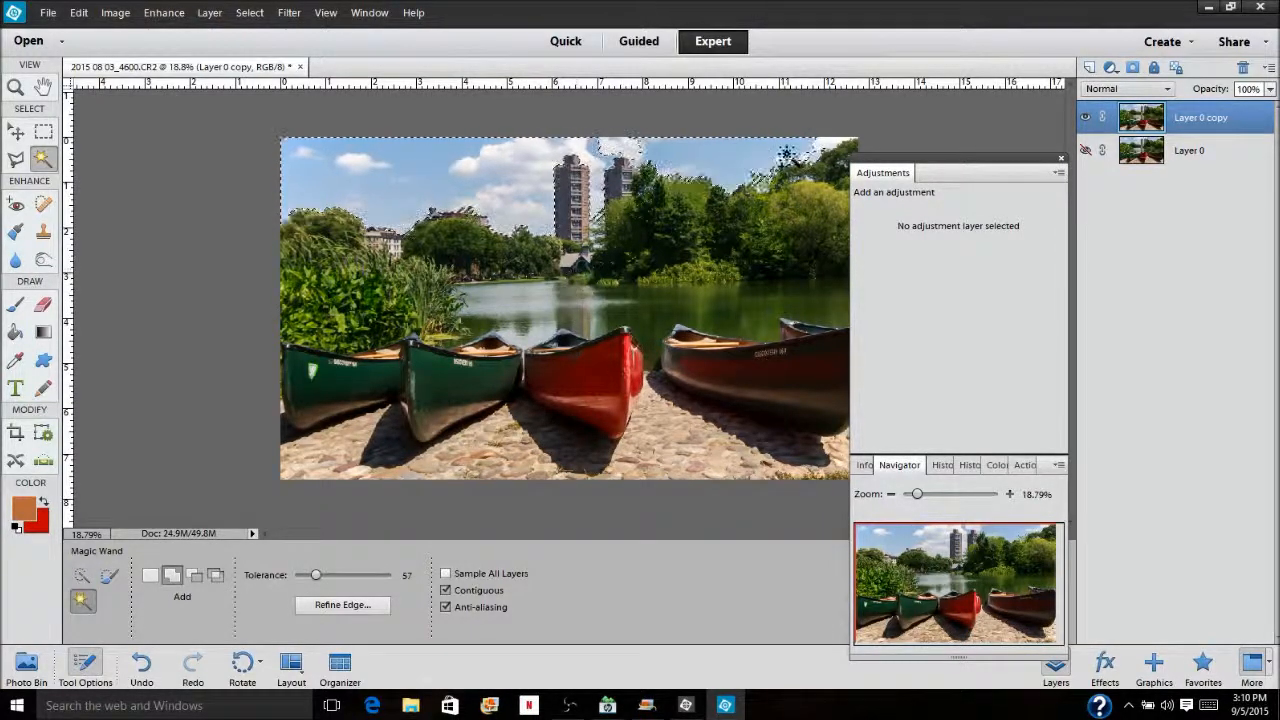
{"action": "left_click", "coordinate": [398, 206]}
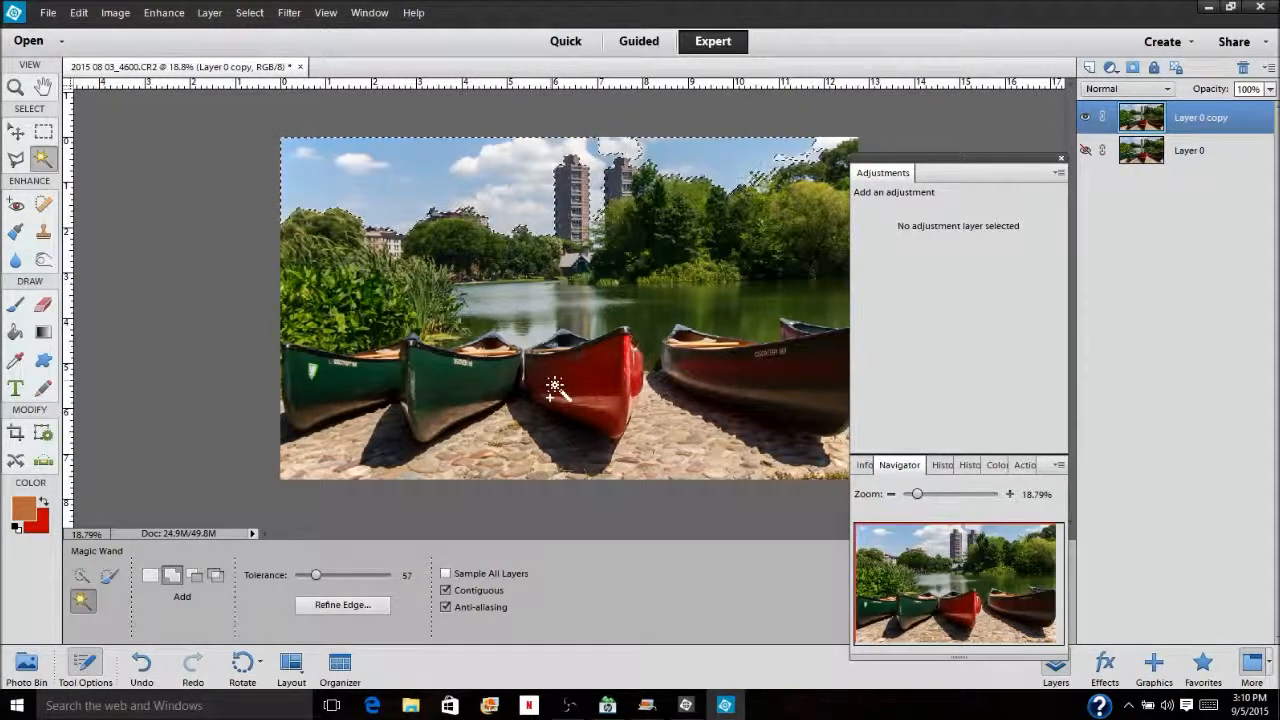
Feather the sky selection by 2 pixels and darken the sky with a Levels adjustment layer at midtone 0.77
{"action": "key", "text": "ctrl+alt+d"}
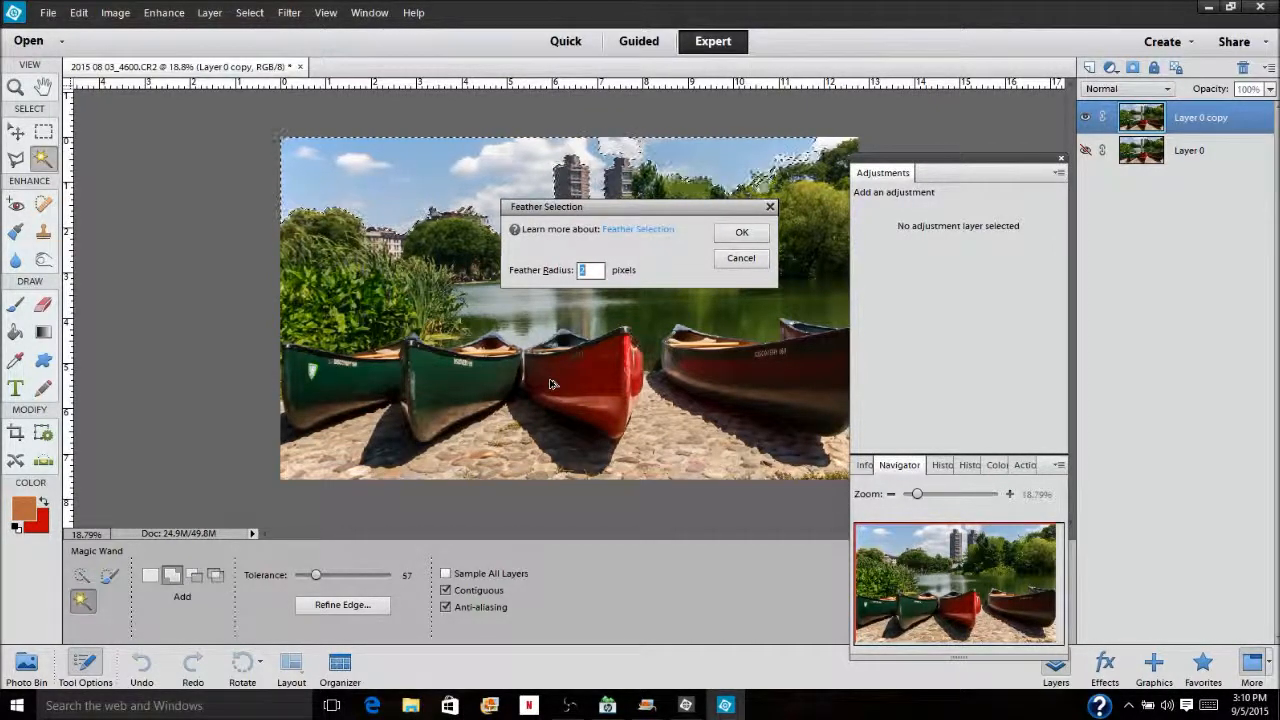
{"action": "key", "text": "Return"}
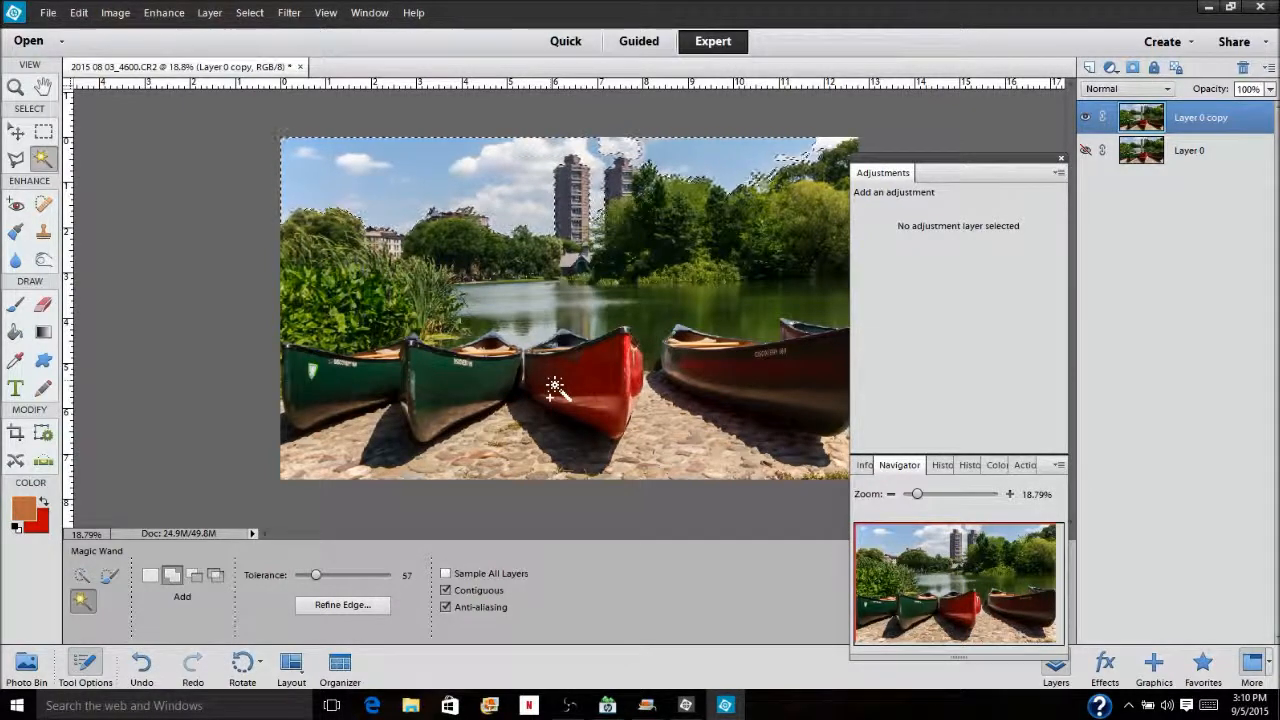
{"action": "left_click", "coordinate": [1110, 67]}
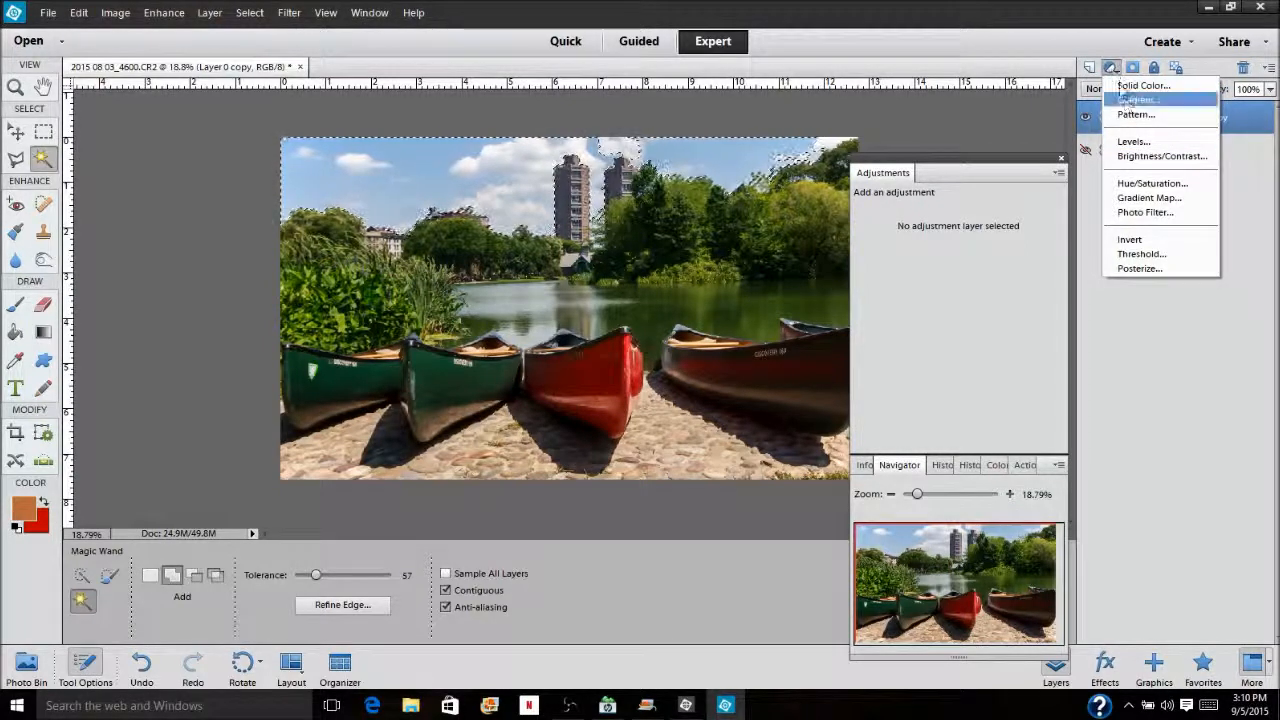
{"action": "left_click", "coordinate": [1135, 146]}
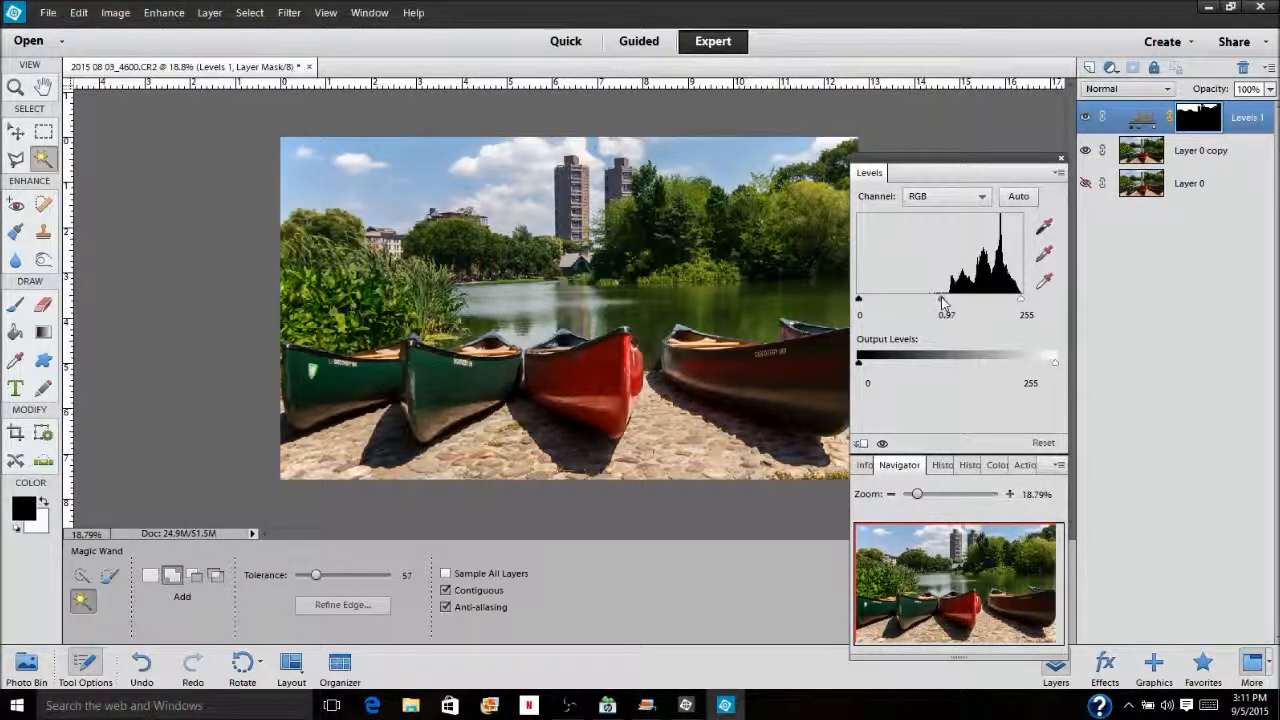
{"action": "left_click_drag", "start_coordinate": [942, 302], "coordinate": [962, 303]}
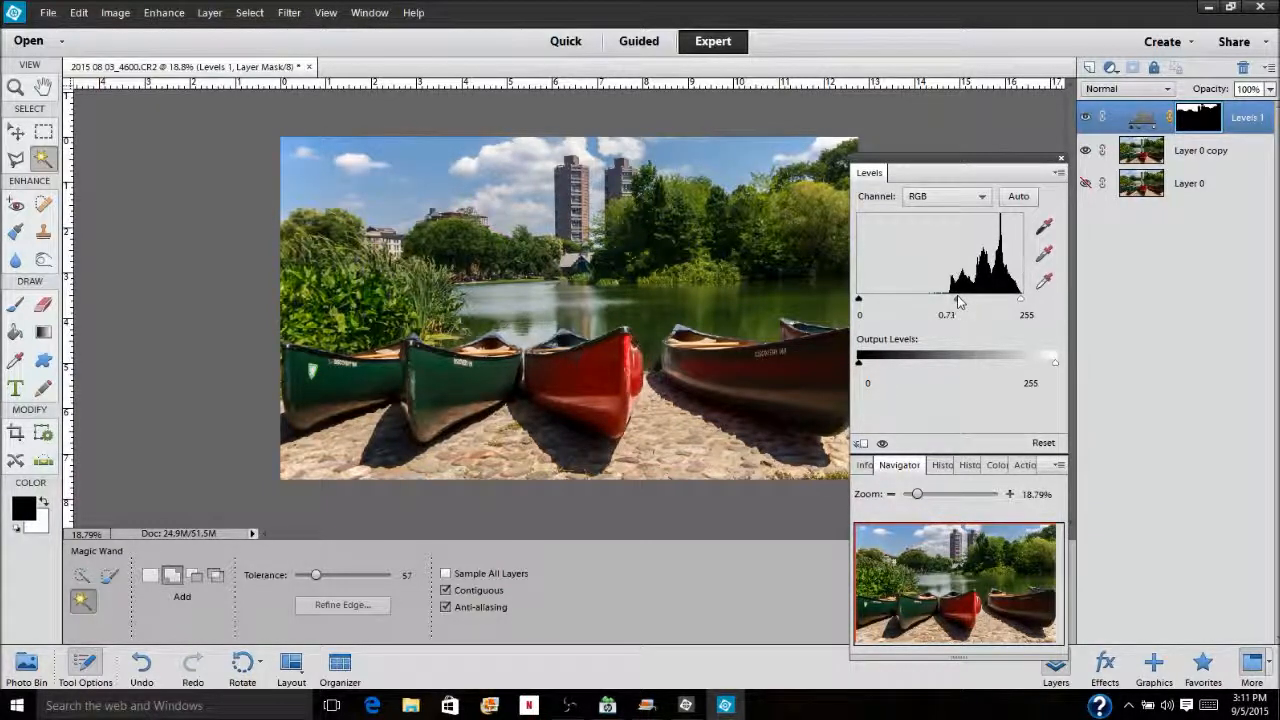
{"action": "left_click_drag", "start_coordinate": [958, 300], "coordinate": [962, 301]}
{"action": "left_click", "coordinate": [884, 443]}
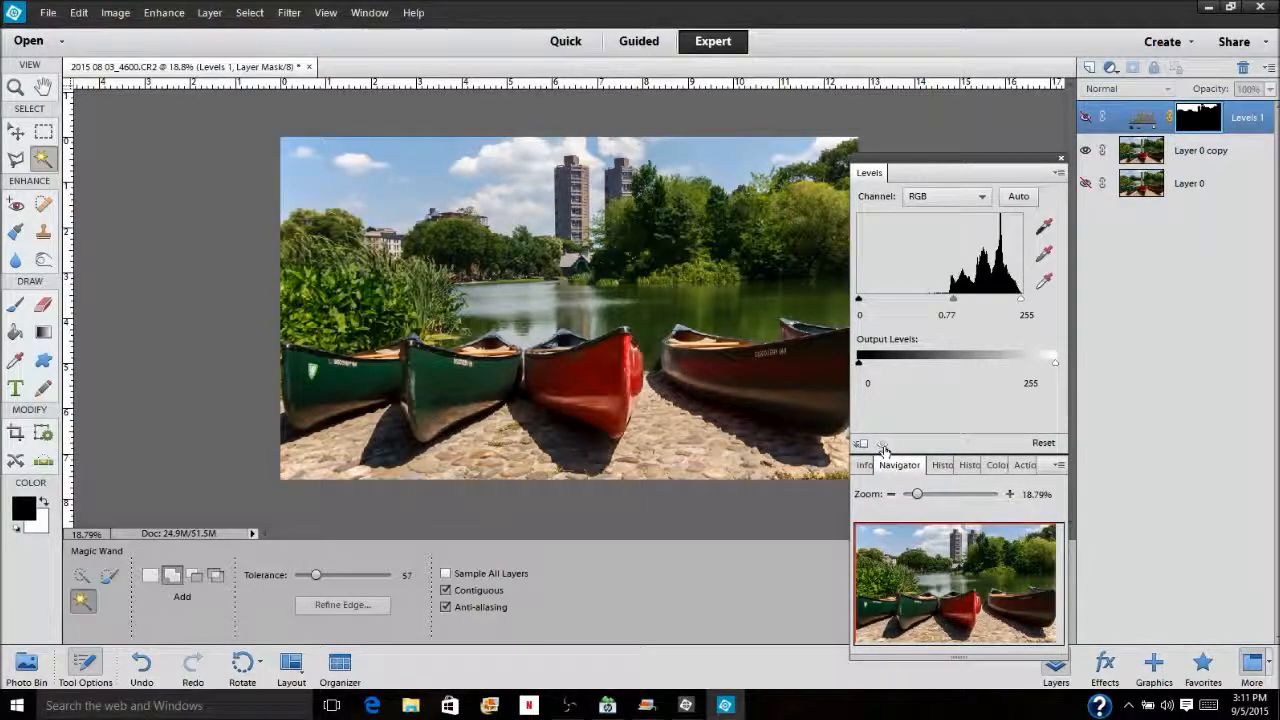
{"action": "left_click", "coordinate": [882, 445]}
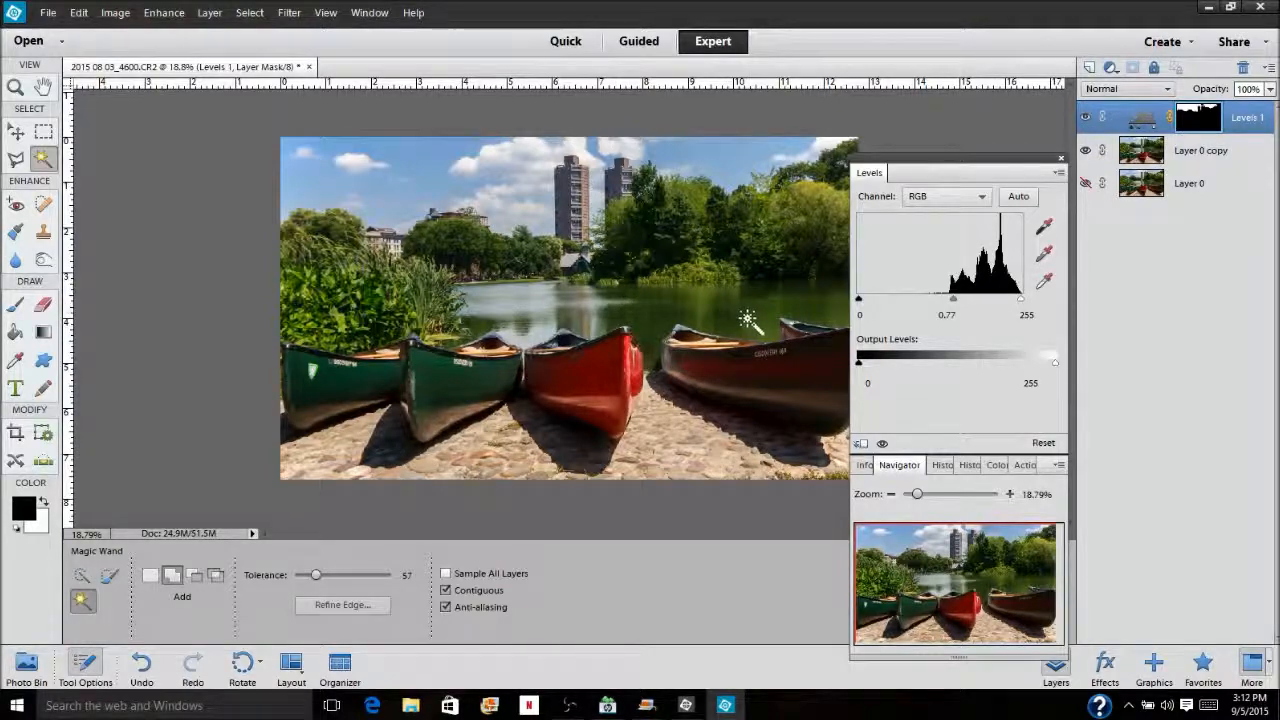
Select the lake water with the Magic Wand at tolerance 23, undoing the first selection made at a higher tolerance
{"action": "left_click", "coordinate": [735, 390]}
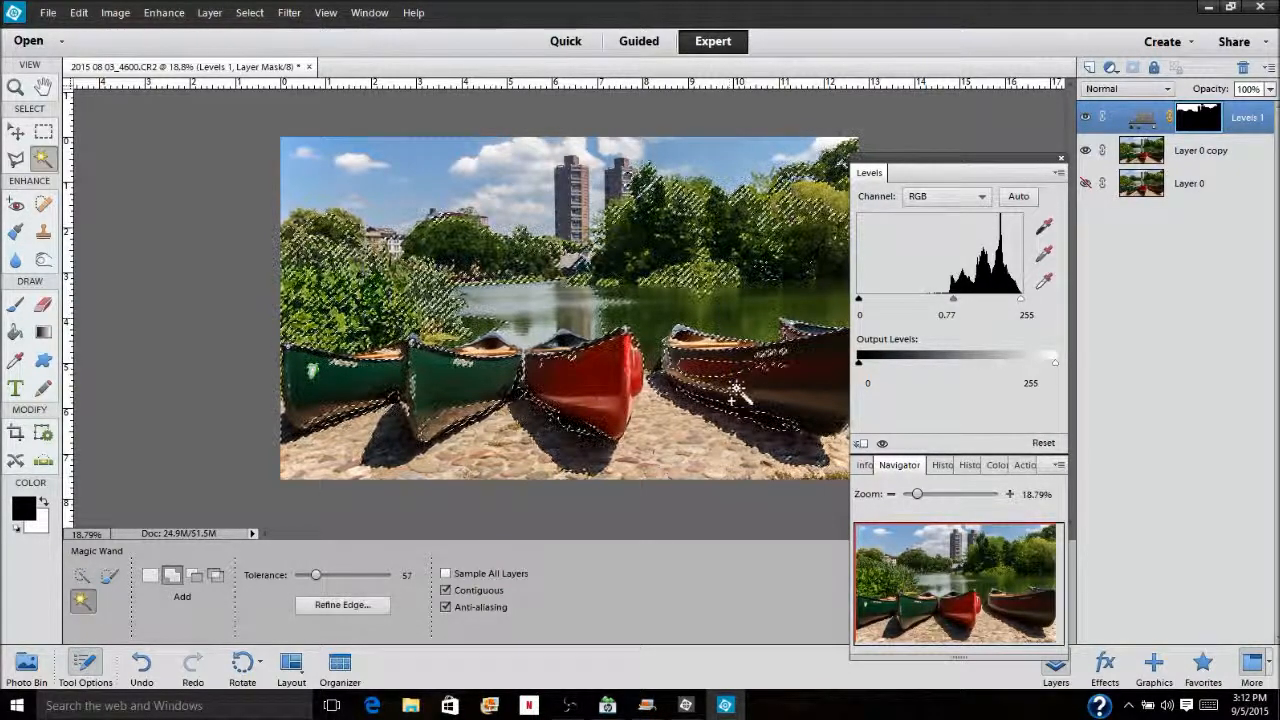
{"action": "left_click", "coordinate": [141, 665]}
{"action": "left_click_drag", "start_coordinate": [318, 578], "coordinate": [306, 580]}
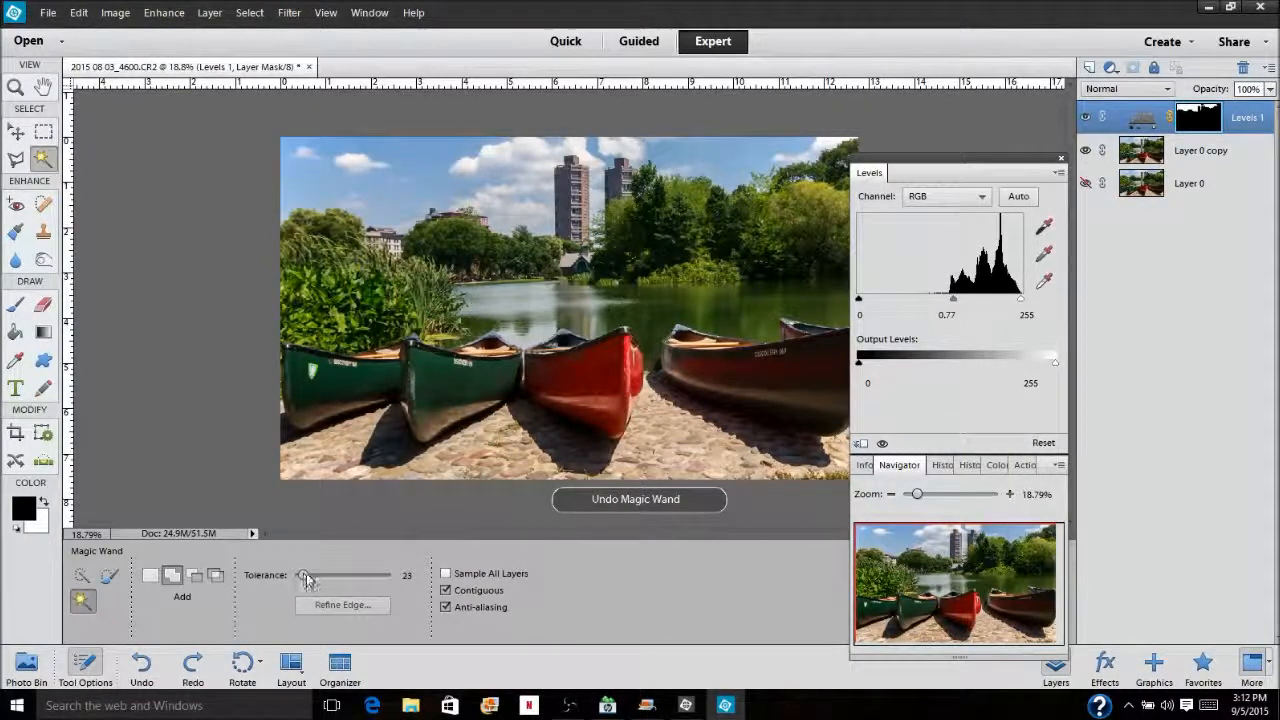
{"action": "left_click", "coordinate": [770, 316]}
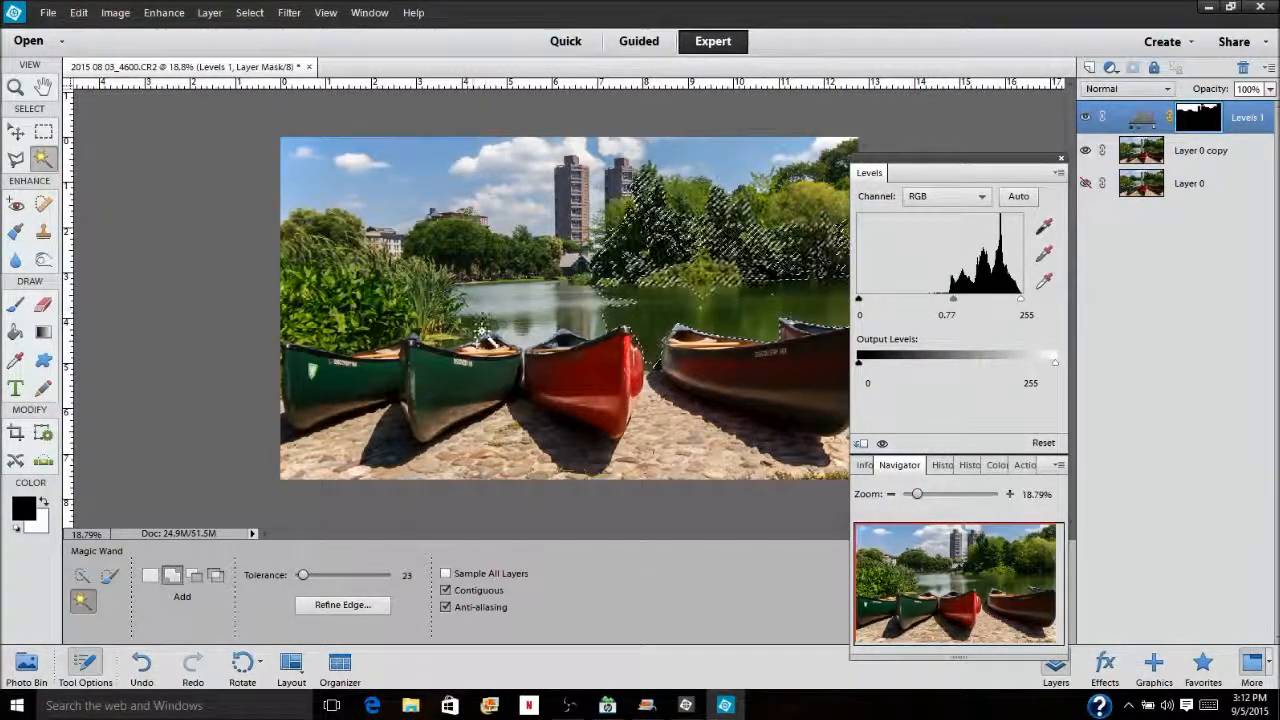
{"action": "left_click", "coordinate": [482, 336]}
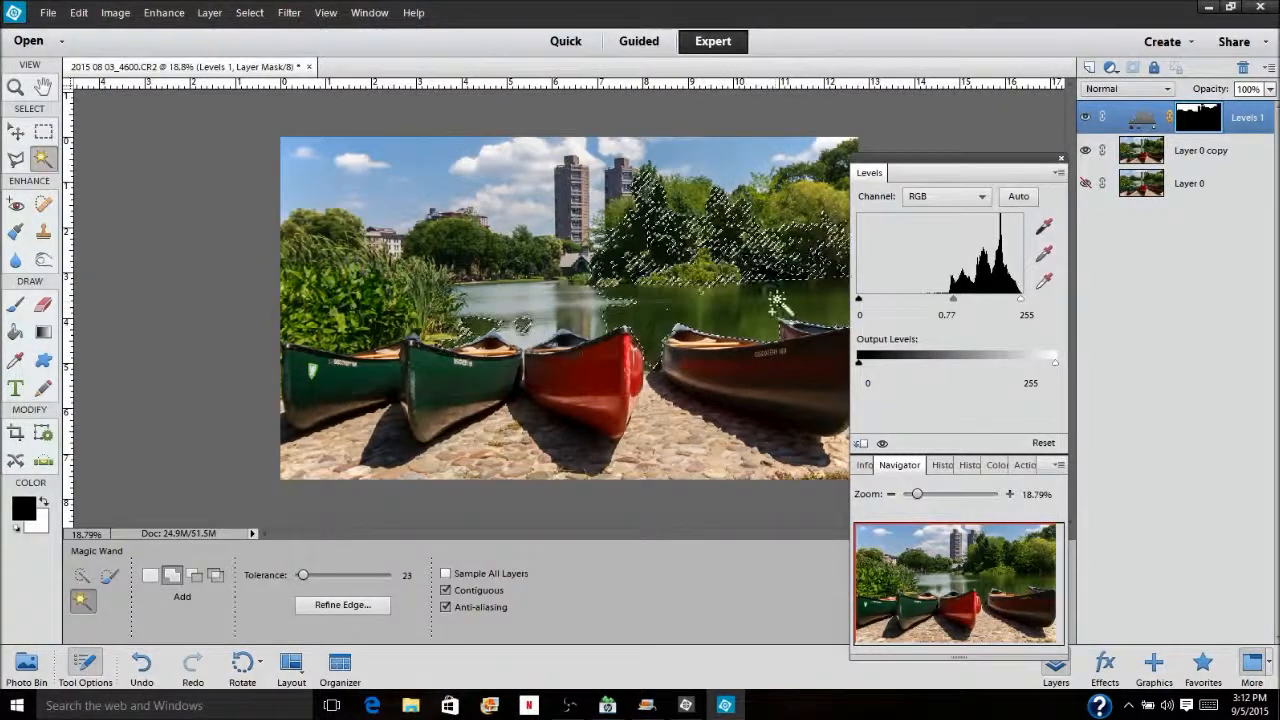
Subtract the trees behind the lake from the selection using the Selection Brush at 100 px
{"action": "left_click", "coordinate": [110, 575]}
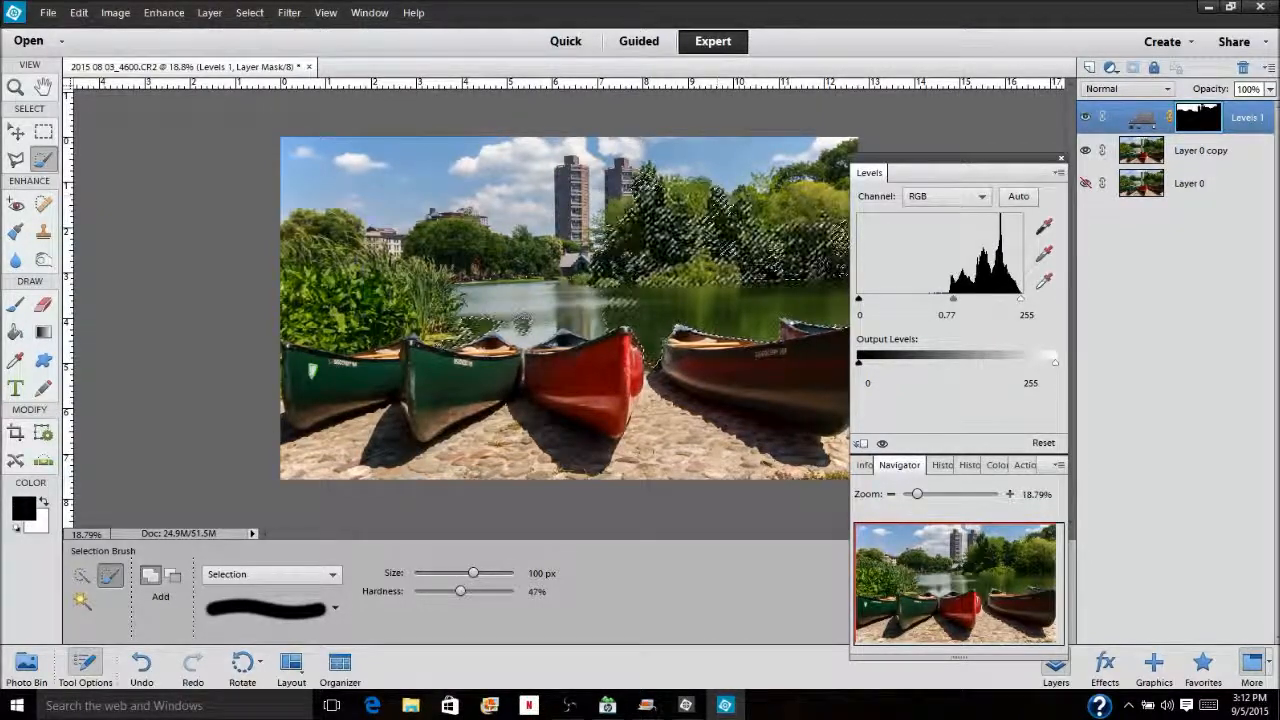
{"action": "key", "text": "alt"}
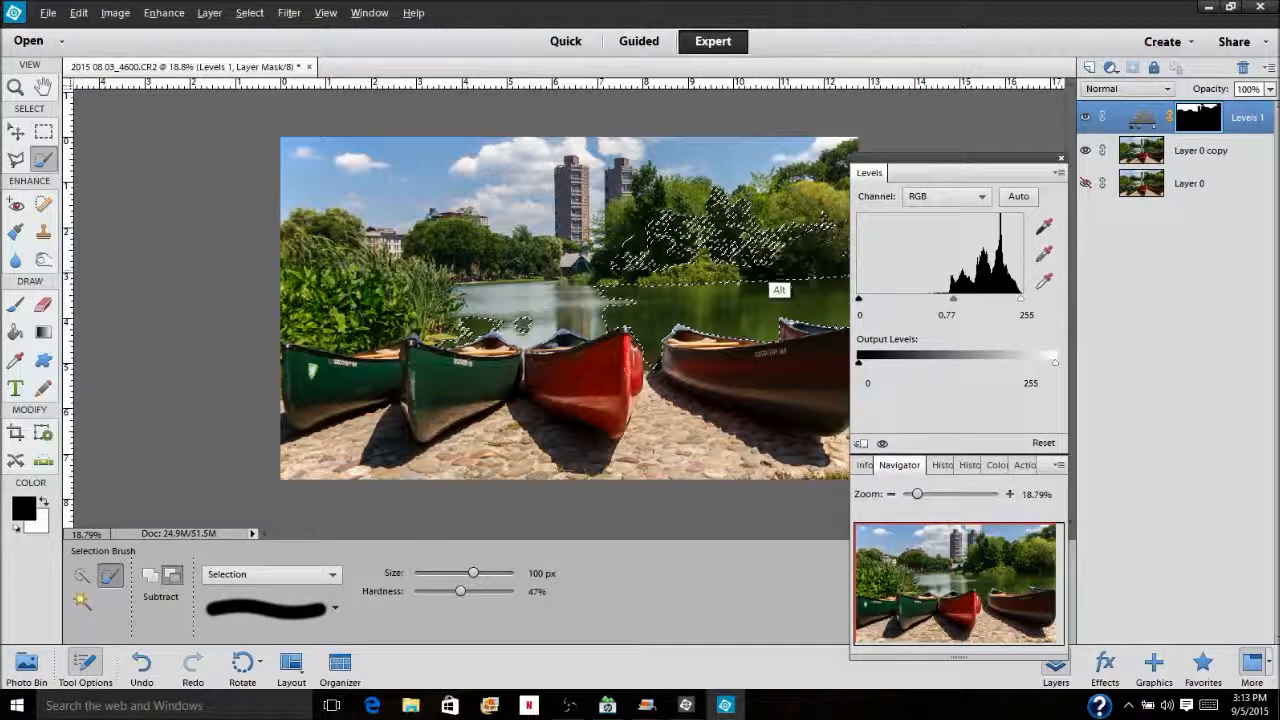
{"action": "mouse_move", "coordinate": [784, 246]}
{"action": "left_mouse_down"}
{"action": "mouse_move", "coordinate": [714, 238]}
{"action": "mouse_move", "coordinate": [717, 248]}
{"action": "left_mouse_up"}
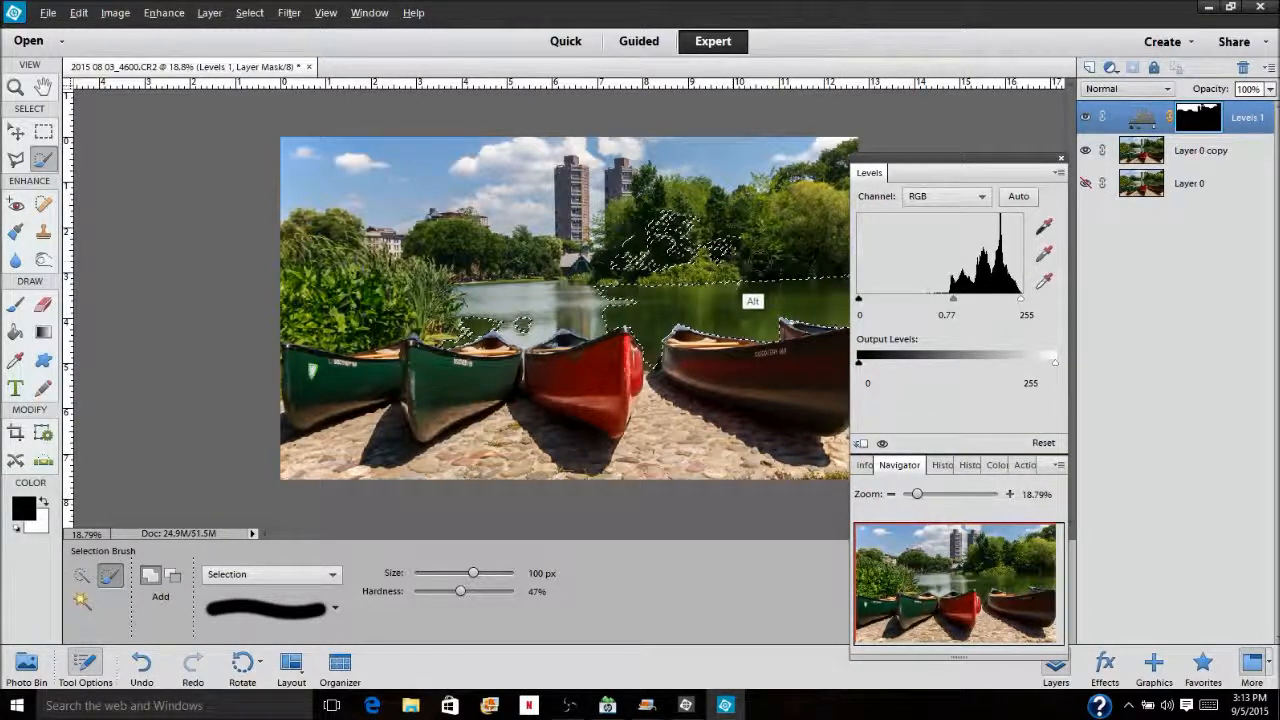
{"action": "mouse_move", "coordinate": [671, 221]}
{"action": "left_mouse_down"}
{"action": "mouse_move", "coordinate": [684, 206]}
{"action": "mouse_move", "coordinate": [707, 237]}
{"action": "mouse_move", "coordinate": [637, 255]}
{"action": "left_mouse_up"}
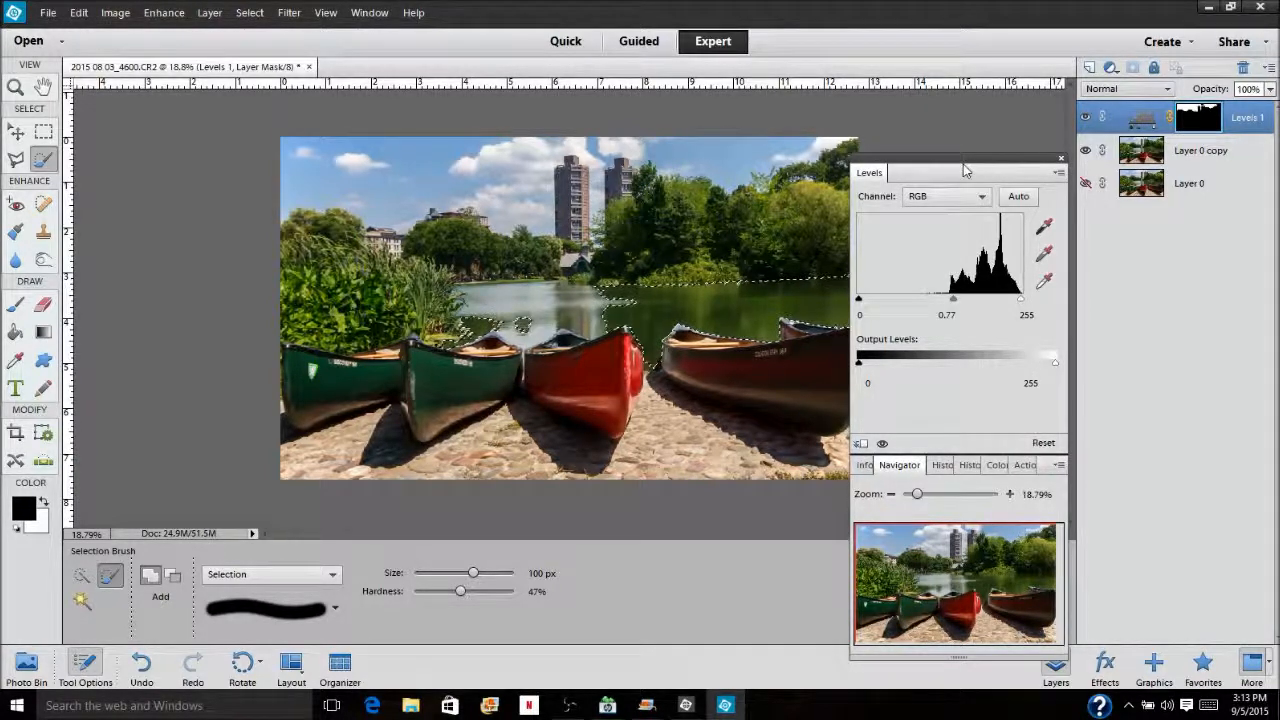
{"action": "left_click_drag", "start_coordinate": [978, 166], "coordinate": [1005, 149]}
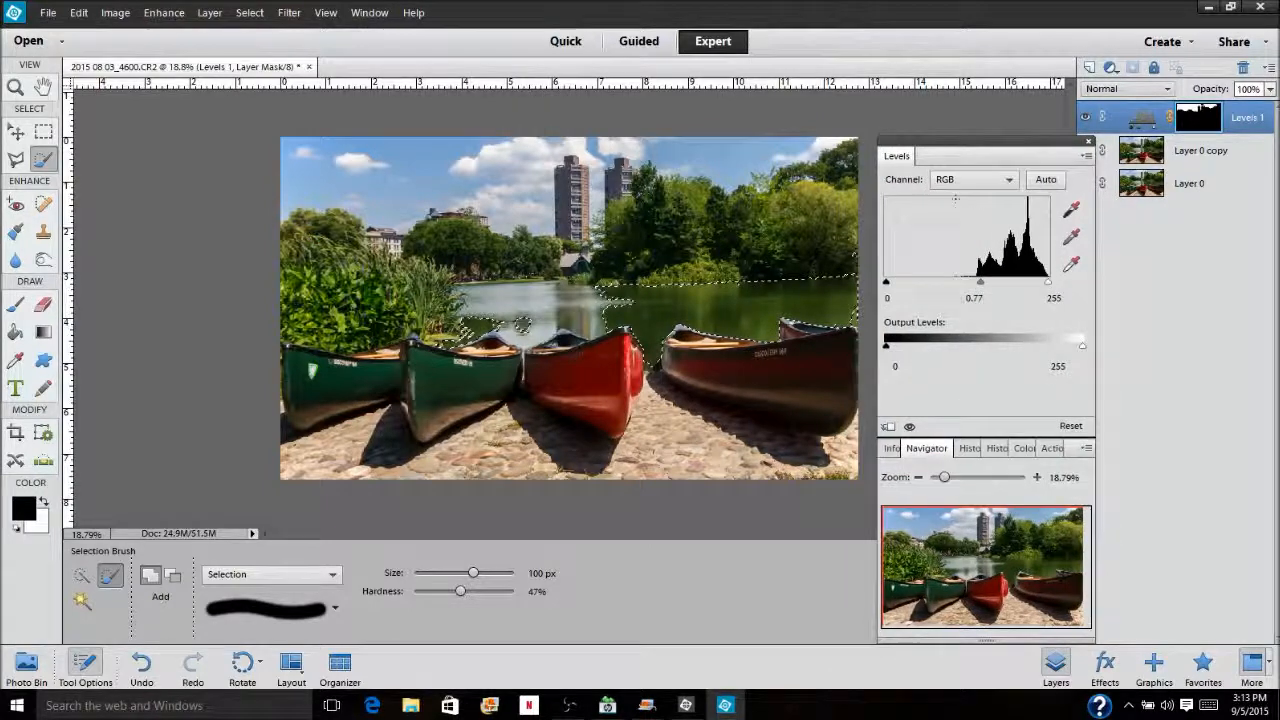
{"action": "key", "text": "alt"}
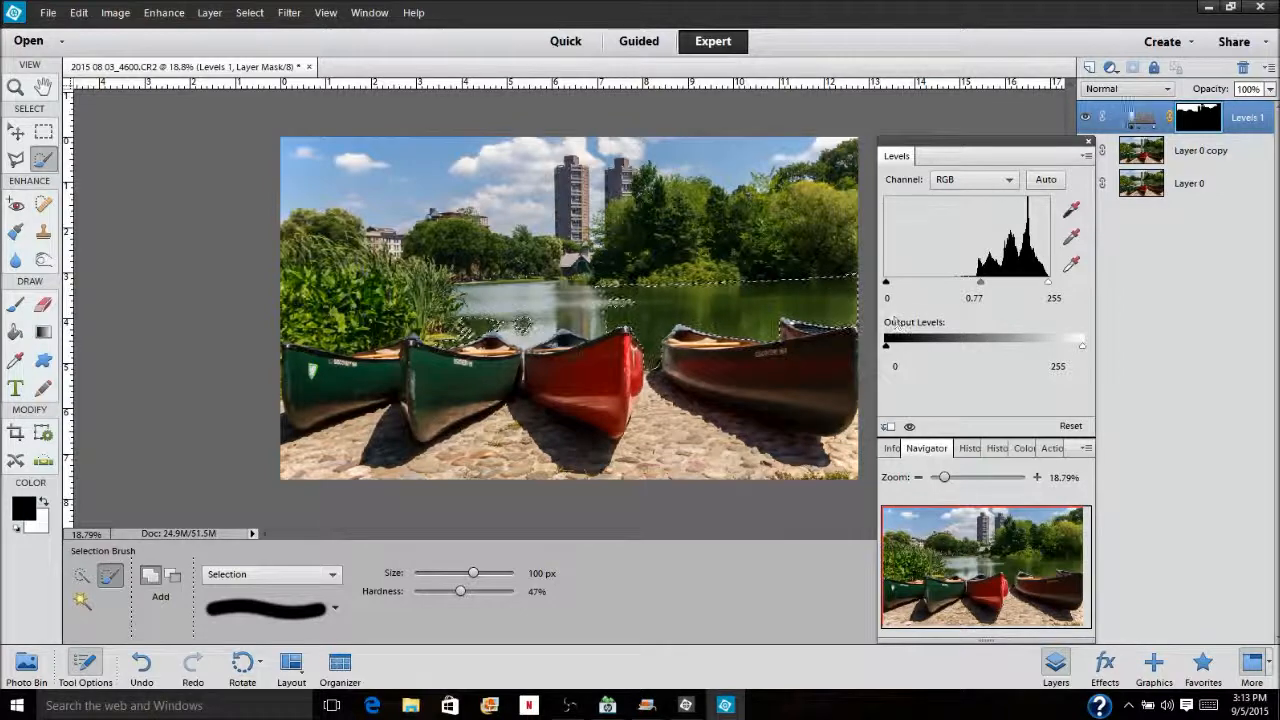
Darken the selected lake water with a new Levels adjustment layer at midtone 0.88
{"action": "left_click", "coordinate": [1110, 67]}
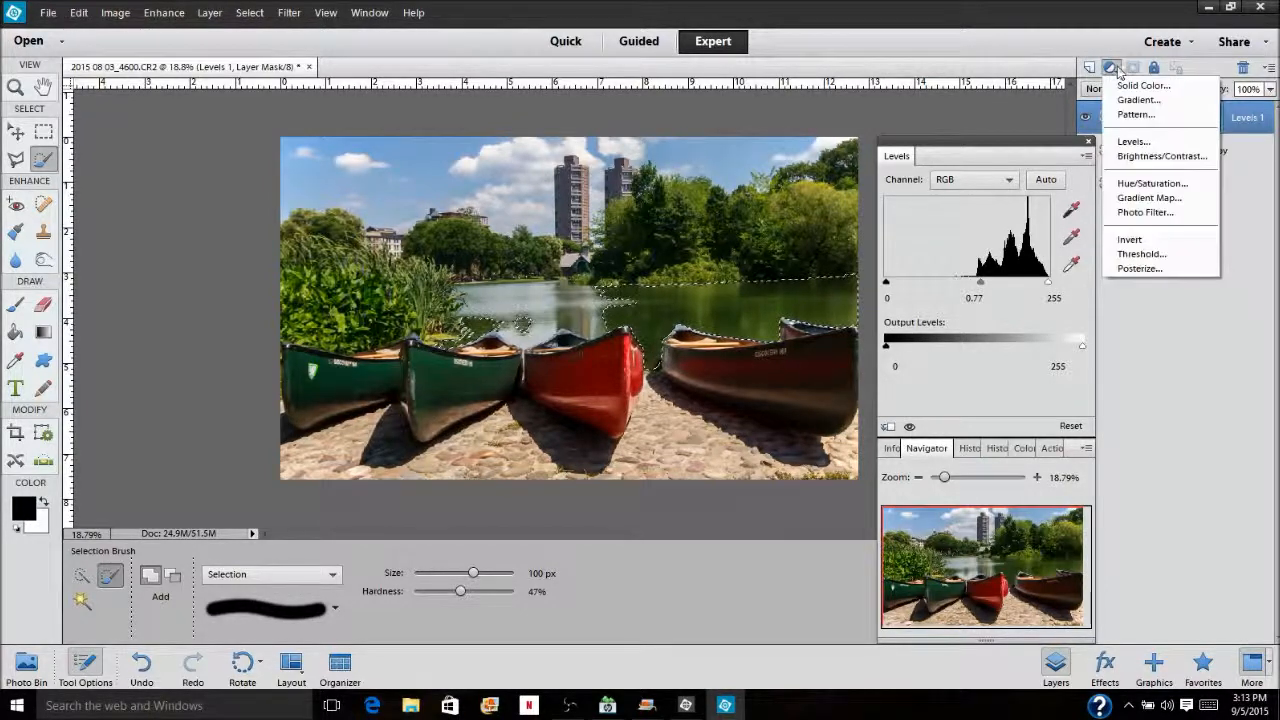
{"action": "left_click", "coordinate": [1141, 144]}
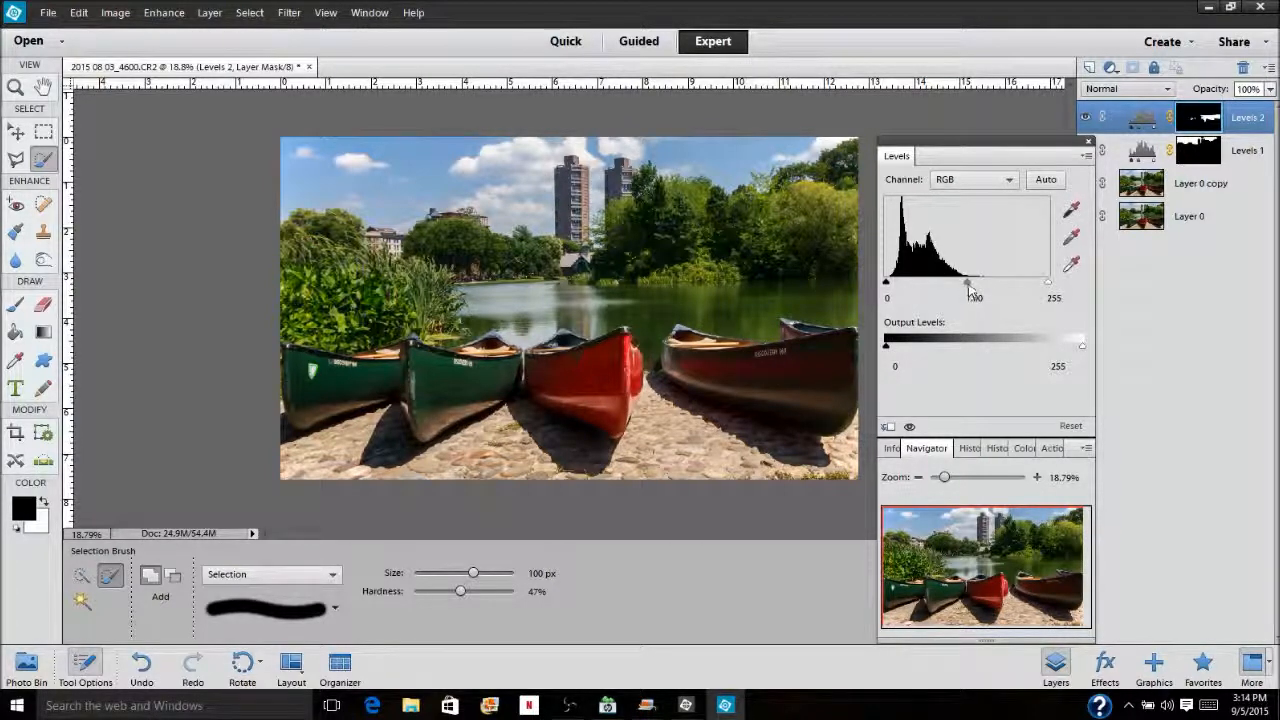
{"action": "left_click_drag", "start_coordinate": [968, 287], "coordinate": [981, 285]}
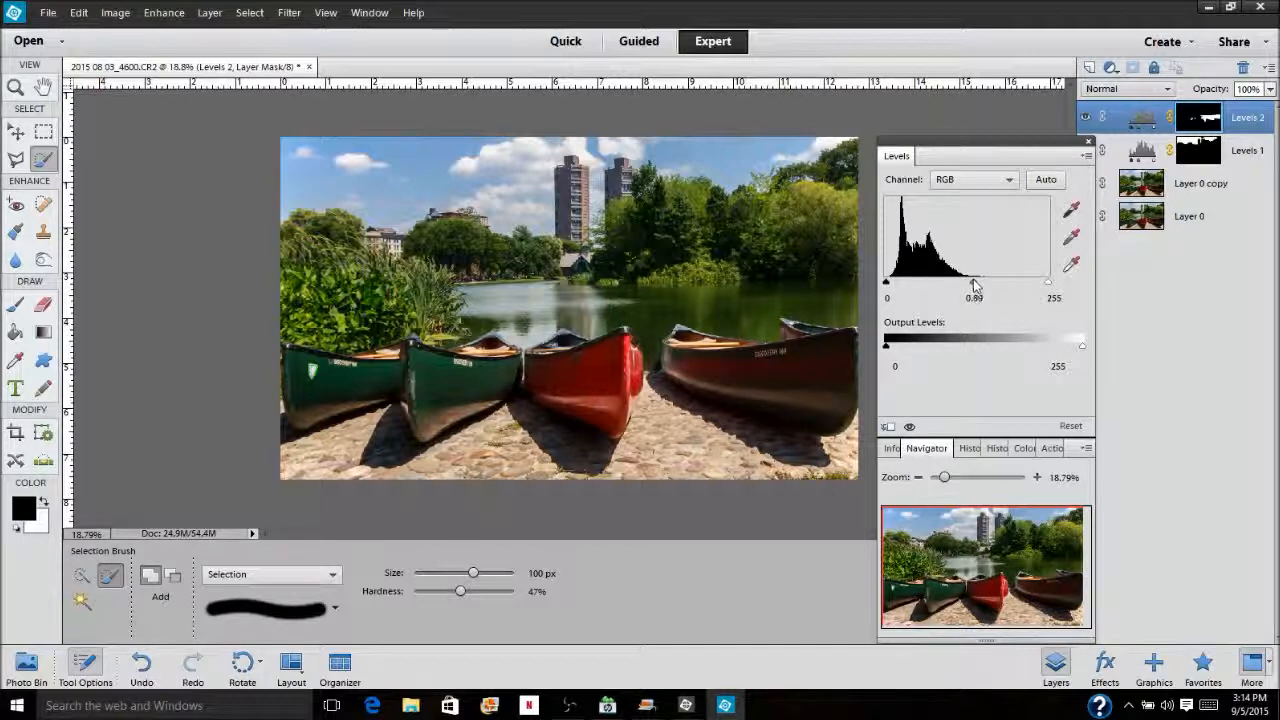
{"action": "left_click_drag", "start_coordinate": [973, 279], "coordinate": [971, 280]}
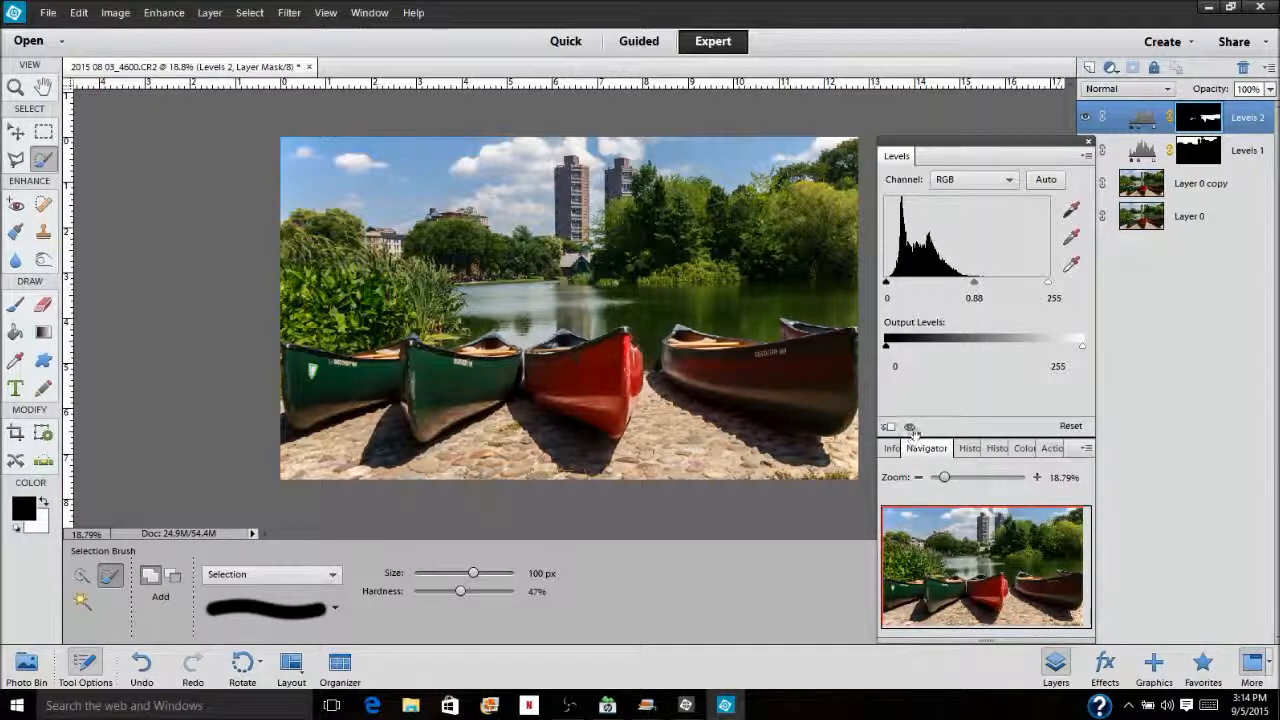
{"action": "left_click_drag", "start_coordinate": [912, 429], "coordinate": [912, 429]}
Add a Brightness/Contrast adjustment layer above Layer 0 copy and set its contrast to 7
{"action": "left_click", "coordinate": [1200, 188]}
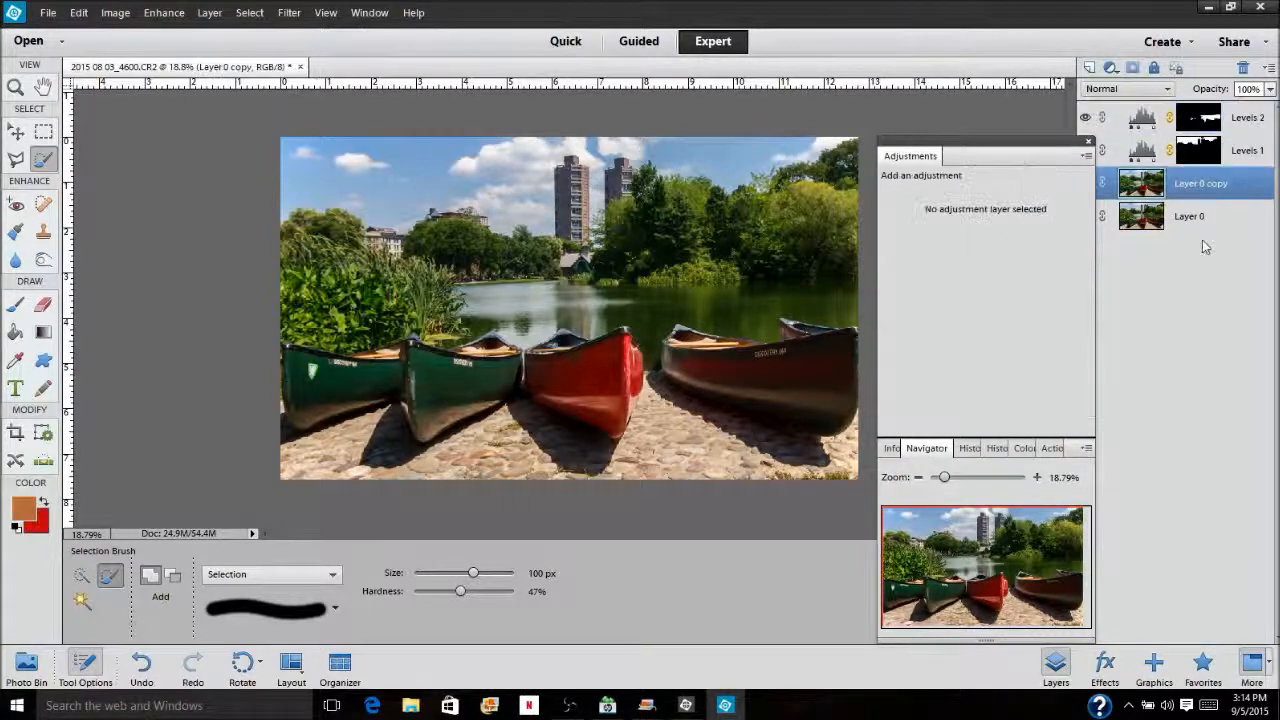
{"action": "left_click", "coordinate": [1110, 68]}
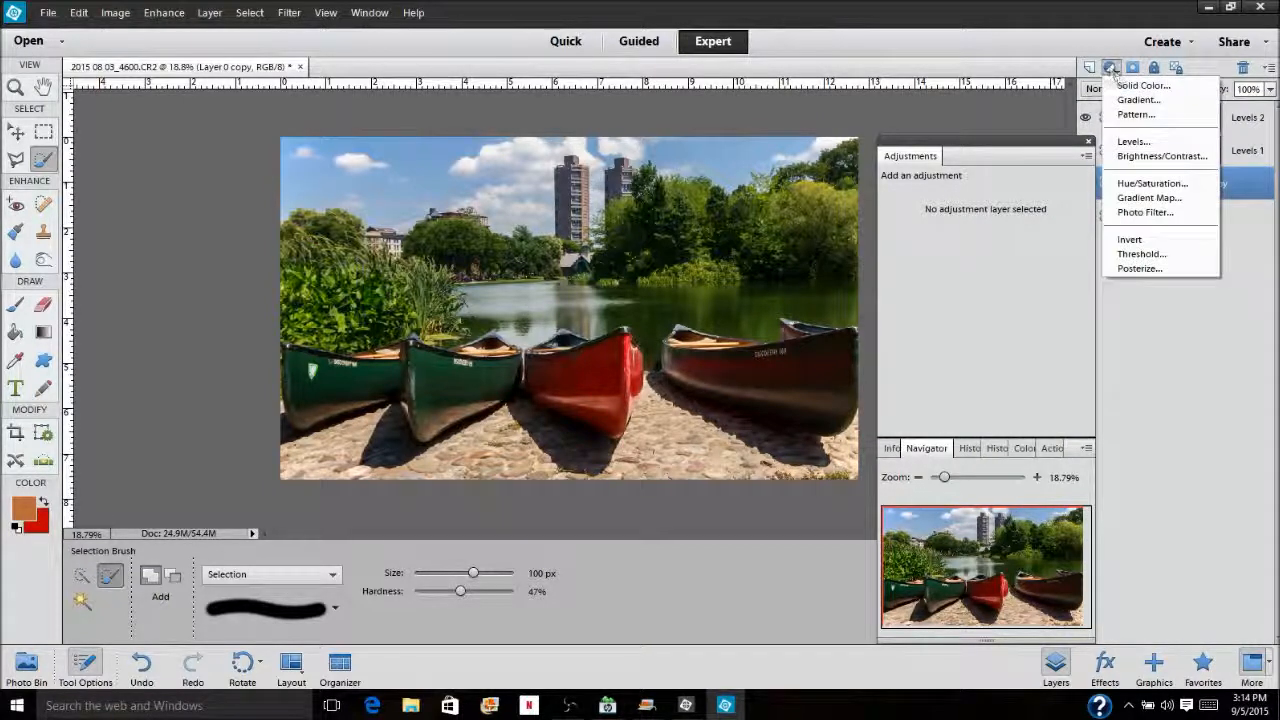
{"action": "left_click", "coordinate": [1150, 160]}
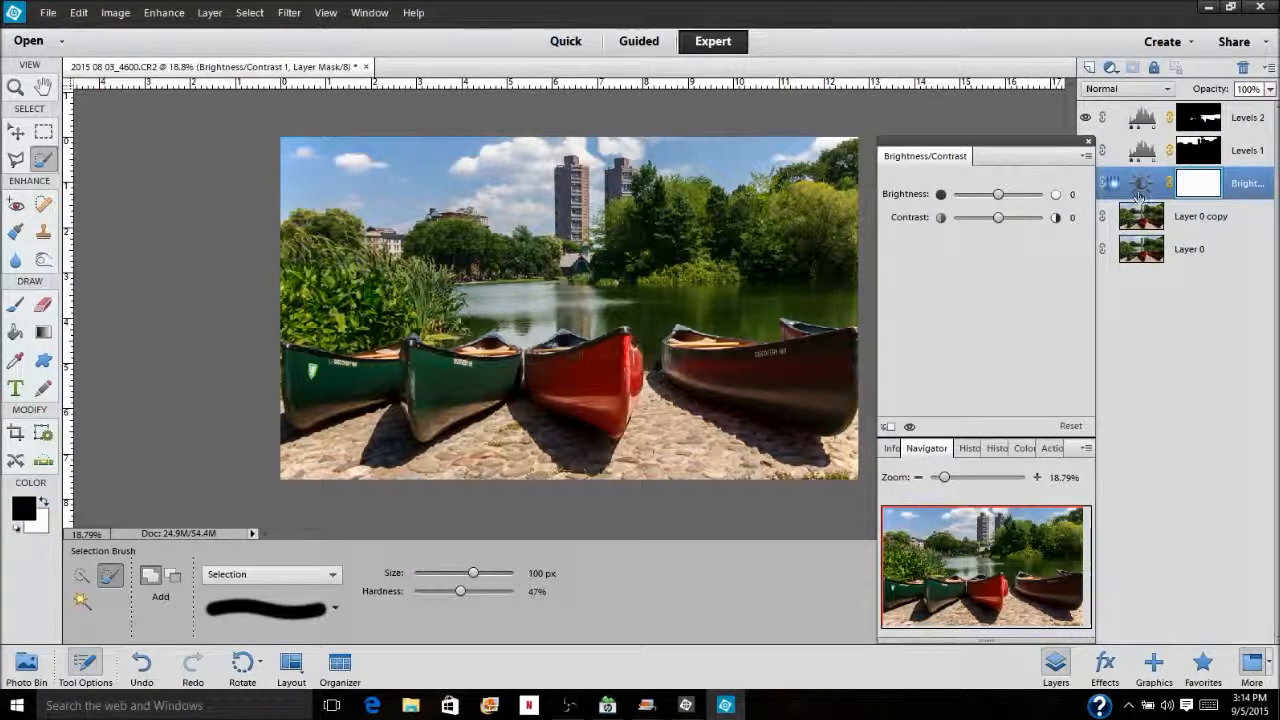
{"action": "left_click_drag", "start_coordinate": [998, 218], "coordinate": [1004, 224]}
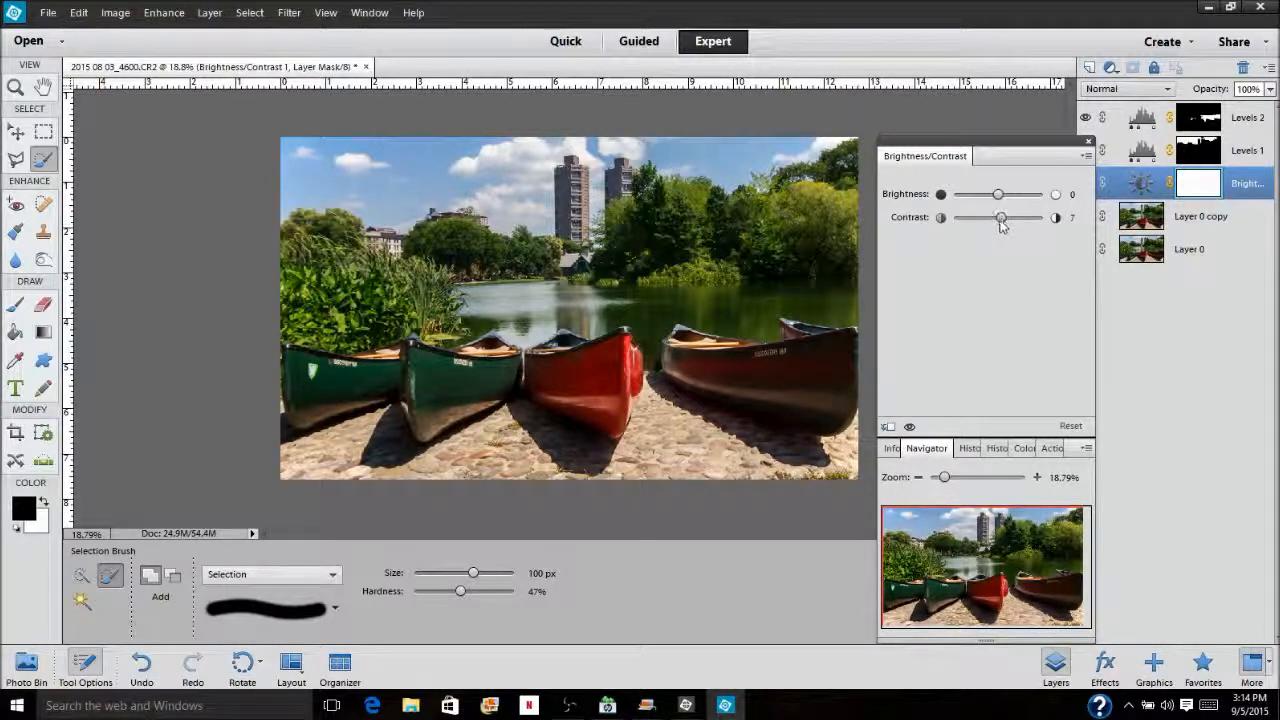
Compare the photo with and without the Brightness/Contrast adjustment
{"action": "left_click", "coordinate": [912, 430]}
{"action": "left_click", "coordinate": [911, 430]}
{"action": "left_click", "coordinate": [909, 431]}
{"action": "left_click", "coordinate": [909, 431]}
{"action": "left_click", "coordinate": [910, 428]}
{"action": "left_click", "coordinate": [910, 428]}
{"action": "left_click", "coordinate": [909, 427]}
{"action": "left_click", "coordinate": [909, 427]}
Select the sky, trees and reeds on Layer 0 copy with the Magic Wand in Add mode at tolerance 51
{"action": "left_click", "coordinate": [1198, 220]}
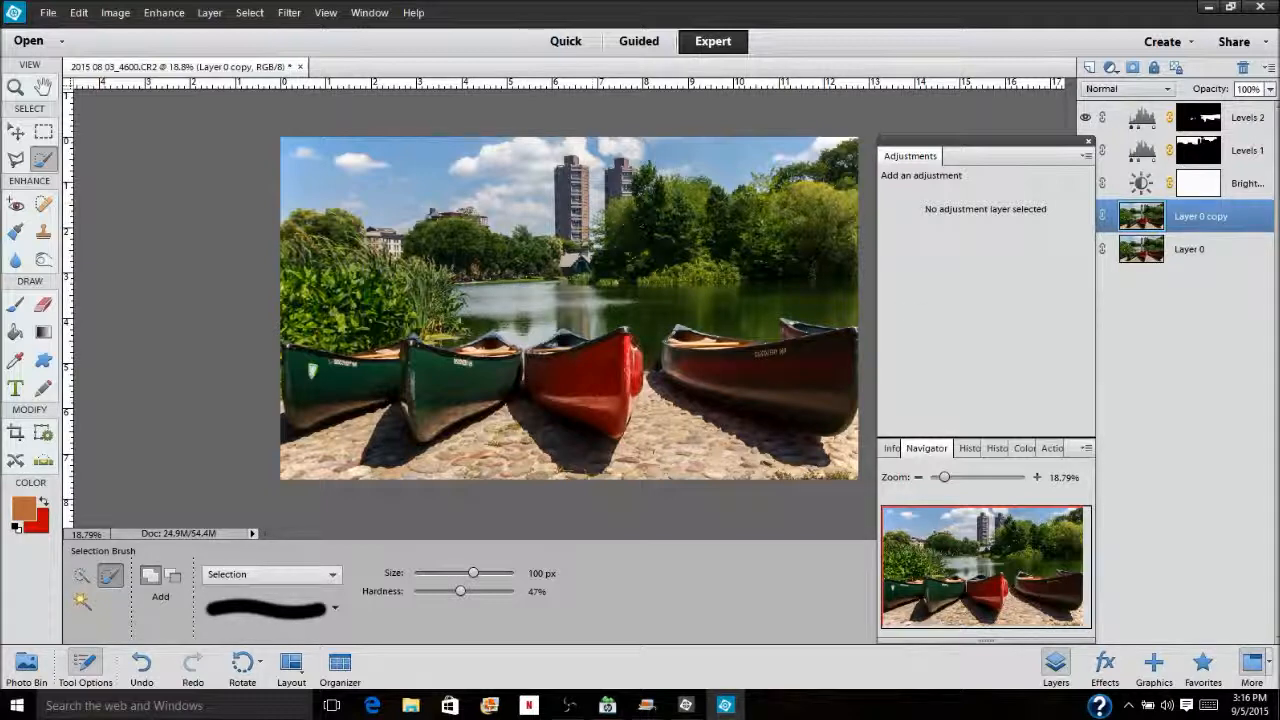
{"action": "left_click", "coordinate": [83, 600]}
{"action": "left_click", "coordinate": [83, 600]}
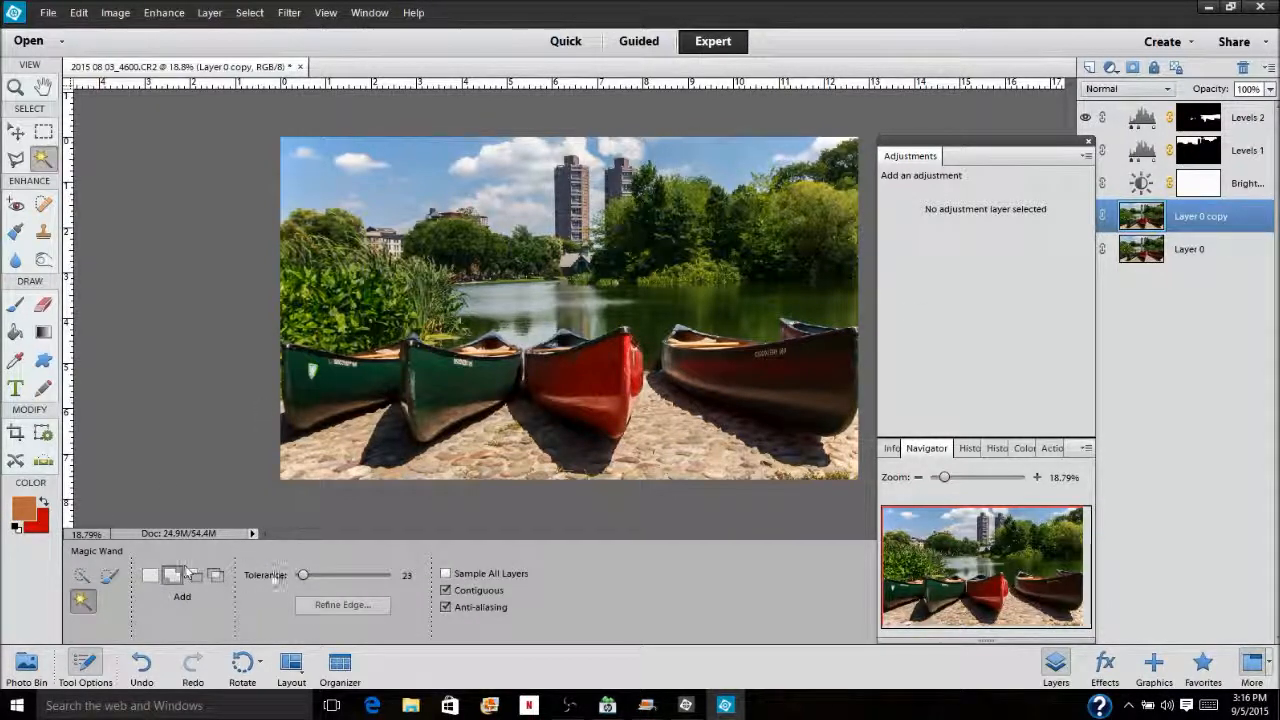
{"action": "left_click_drag", "start_coordinate": [302, 575], "coordinate": [313, 577]}
{"action": "left_click", "coordinate": [456, 192]}
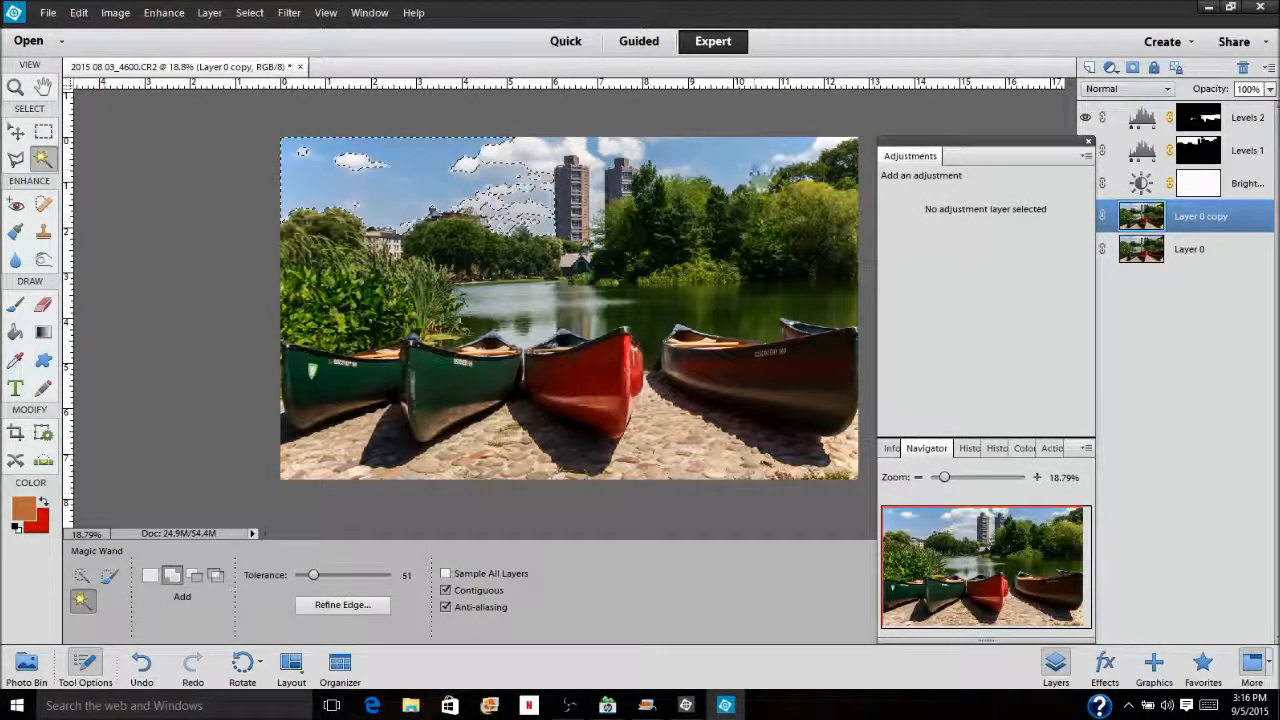
{"action": "left_click", "coordinate": [823, 238]}
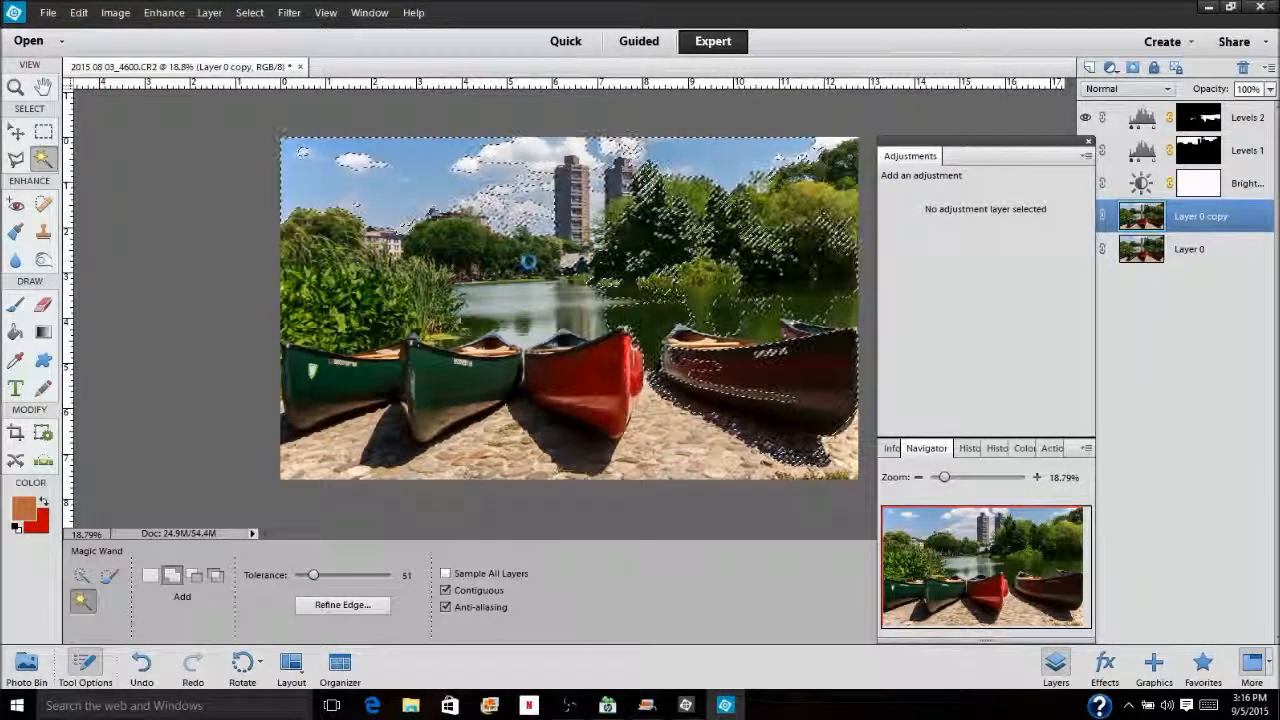
{"action": "left_click", "coordinate": [434, 246]}
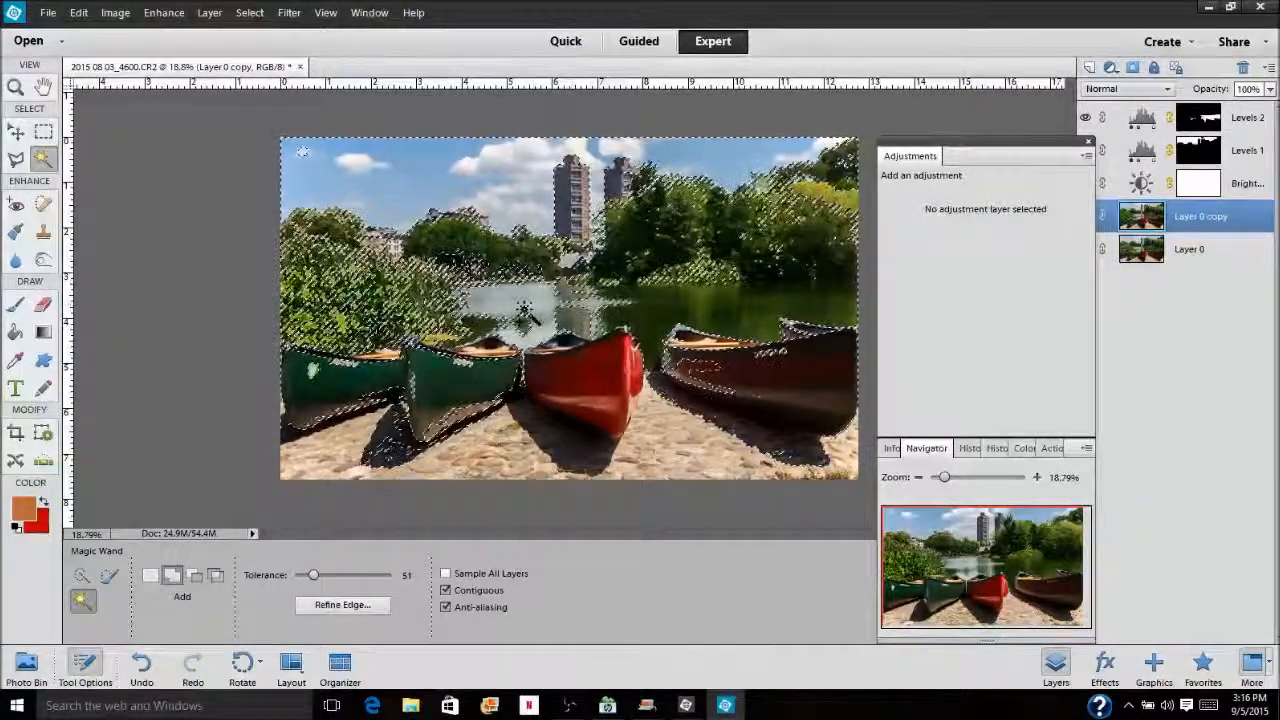
Fill the selection gaps in the trees, reeds and lake behind the canoes with the Selection Brush at 300 px
{"action": "key", "text": "a"}
{"action": "key", "text": "a"}
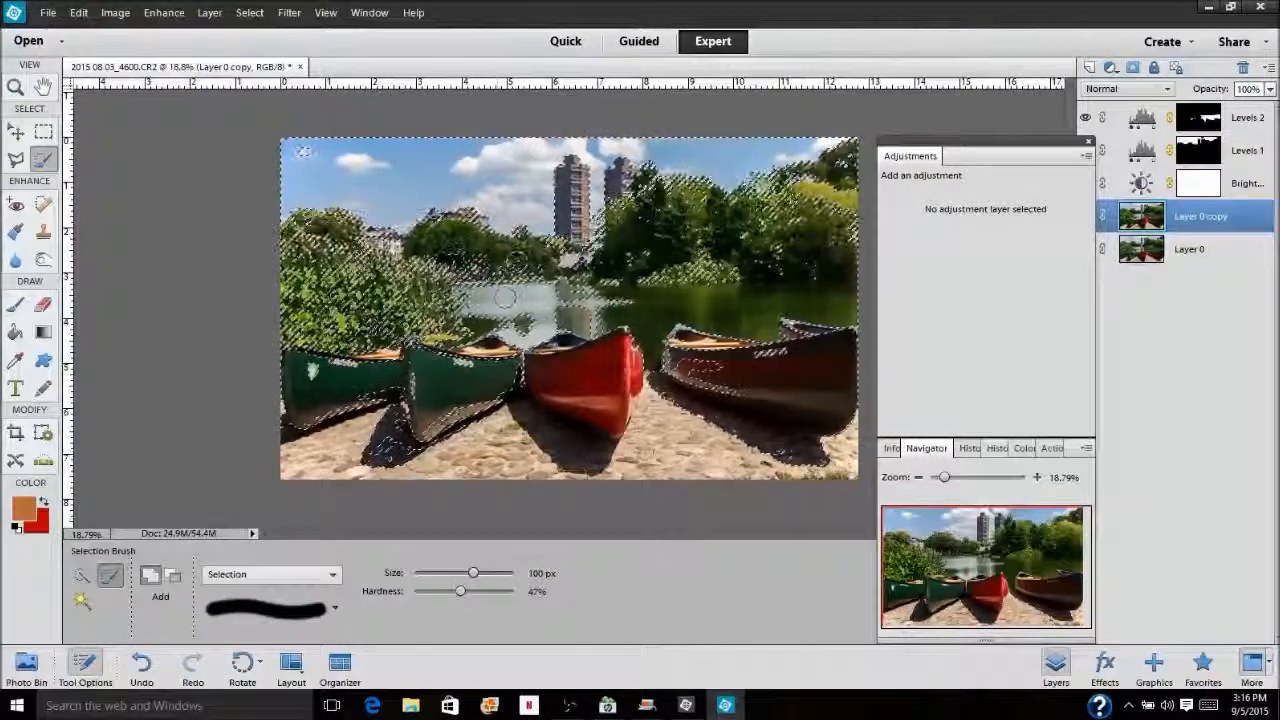
{"action": "key", "text": "bracketright"}
{"action": "key", "text": "bracketright"}
{"action": "key", "text": "bracketright"}
{"action": "key", "text": "bracketright"}
{"action": "key", "text": "bracketright"}
{"action": "key", "text": "bracketright"}
{"action": "key", "text": "bracketright"}
{"action": "key", "text": "bracketright"}
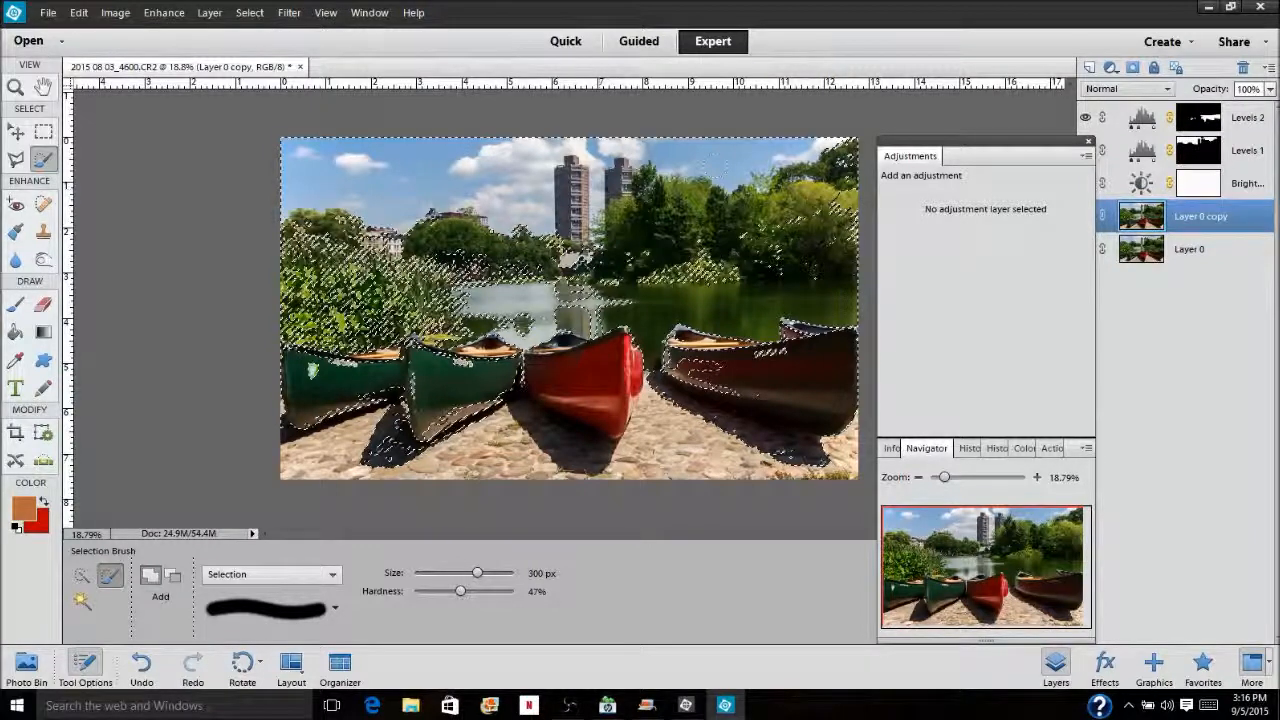
{"action": "mouse_move", "coordinate": [836, 205]}
{"action": "left_mouse_down"}
{"action": "mouse_move", "coordinate": [649, 232]}
{"action": "mouse_move", "coordinate": [605, 262]}
{"action": "mouse_move", "coordinate": [619, 287]}
{"action": "mouse_move", "coordinate": [452, 290]}
{"action": "mouse_move", "coordinate": [427, 280]}
{"action": "mouse_move", "coordinate": [457, 240]}
{"action": "mouse_move", "coordinate": [342, 232]}
{"action": "mouse_move", "coordinate": [312, 245]}
{"action": "mouse_move", "coordinate": [302, 270]}
{"action": "mouse_move", "coordinate": [317, 300]}
{"action": "mouse_move", "coordinate": [387, 320]}
{"action": "mouse_move", "coordinate": [282, 320]}
{"action": "mouse_move", "coordinate": [519, 297]}
{"action": "mouse_move", "coordinate": [605, 316]}
{"action": "left_mouse_up"}
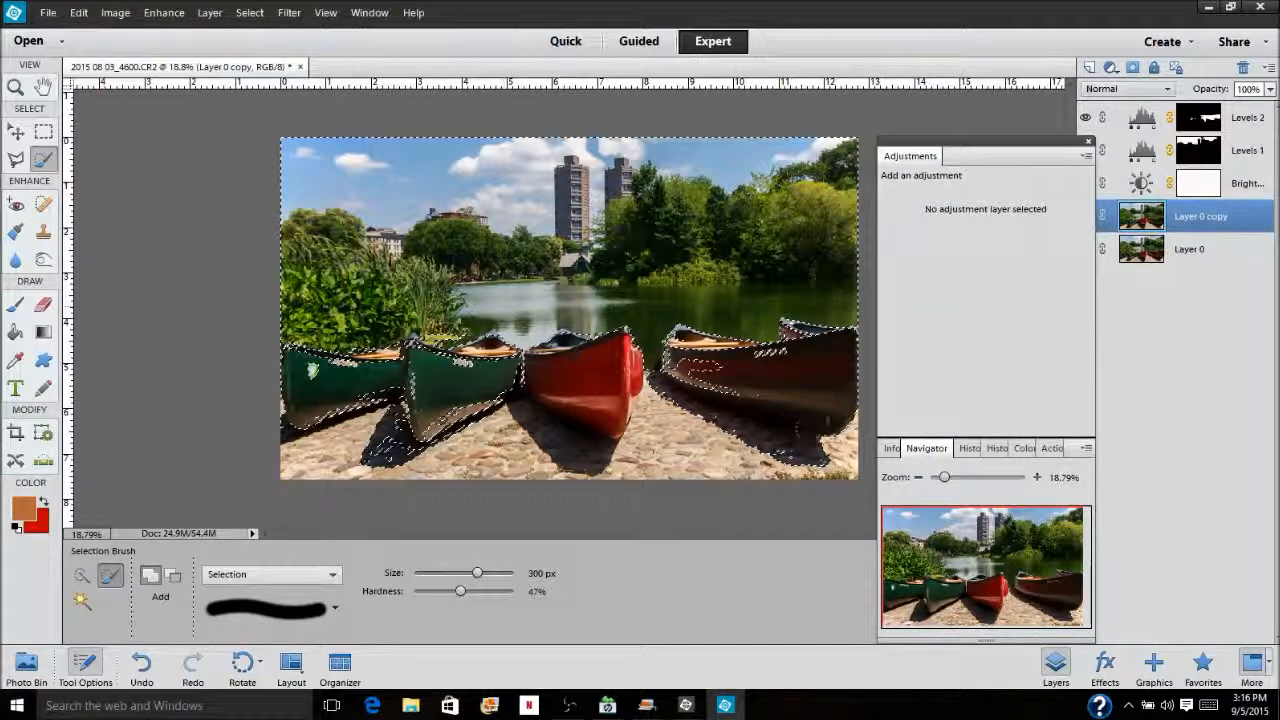
Clean up the selection around the canoes, refining its edge along the green canoes' rims with the Selection Brush at 60 px
{"action": "left_click", "coordinate": [821, 469], "text": "alt"}
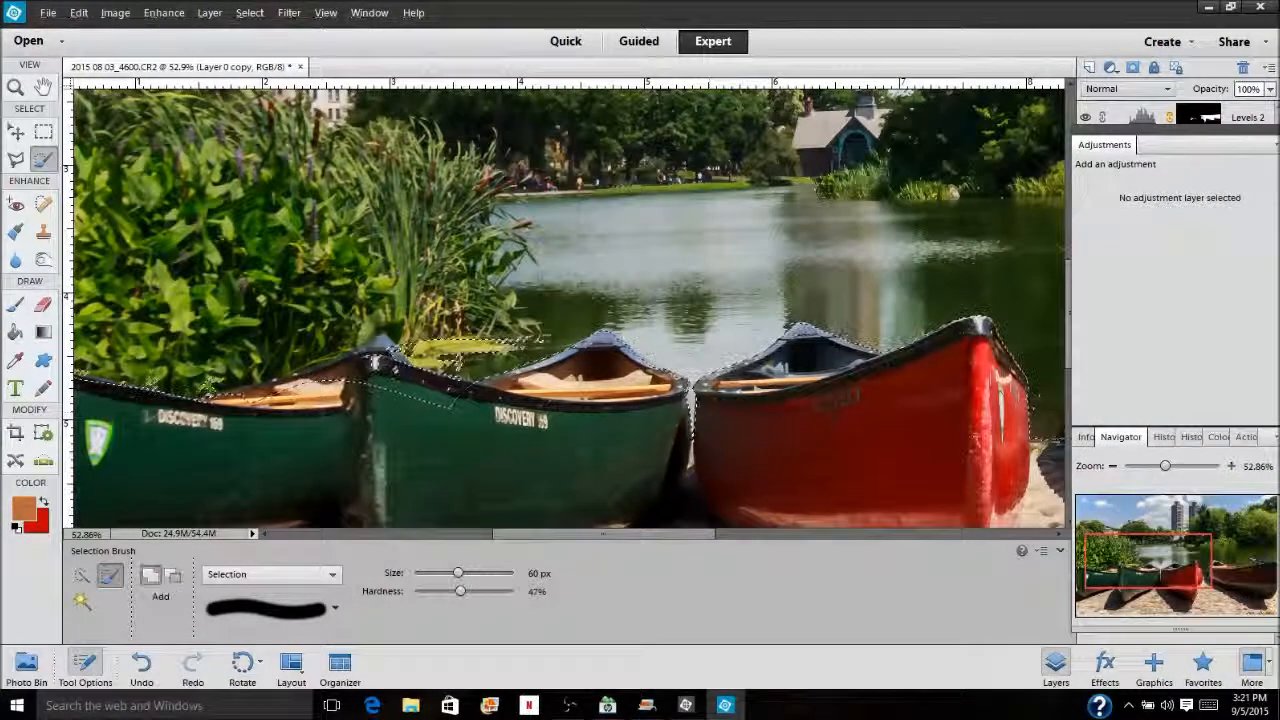
{"action": "mouse_move", "coordinate": [389, 383]}
{"action": "left_mouse_down"}
{"action": "mouse_move", "coordinate": [383, 411]}
{"action": "mouse_move", "coordinate": [373, 367]}
{"action": "mouse_move", "coordinate": [281, 391]}
{"action": "mouse_move", "coordinate": [352, 371]}
{"action": "mouse_move", "coordinate": [500, 406]}
{"action": "mouse_move", "coordinate": [417, 381]}
{"action": "mouse_move", "coordinate": [507, 312]}
{"action": "mouse_move", "coordinate": [411, 327]}
{"action": "left_mouse_up"}
{"action": "mouse_move", "coordinate": [469, 395]}
{"action": "left_mouse_down"}
{"action": "mouse_move", "coordinate": [286, 412]}
{"action": "mouse_move", "coordinate": [210, 376]}
{"action": "mouse_move", "coordinate": [110, 370]}
{"action": "mouse_move", "coordinate": [420, 370]}
{"action": "mouse_move", "coordinate": [388, 392]}
{"action": "mouse_move", "coordinate": [320, 377]}
{"action": "mouse_move", "coordinate": [372, 381]}
{"action": "left_mouse_up"}
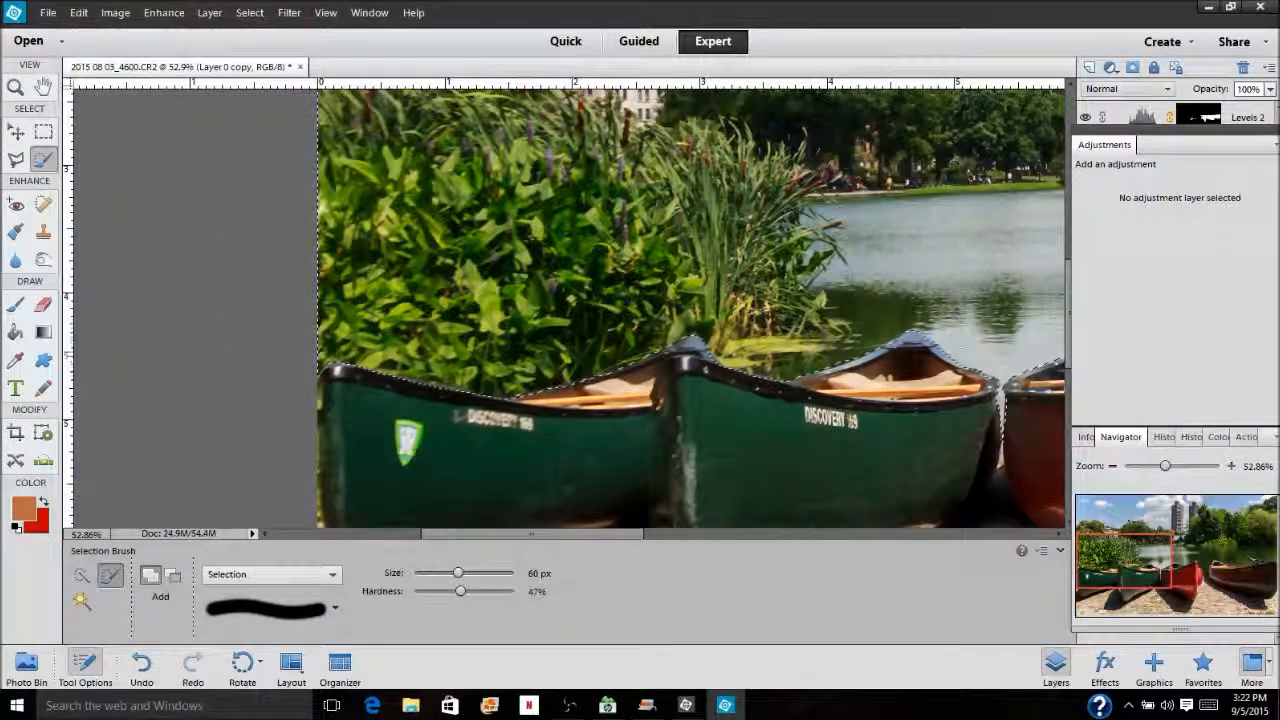
Add a Photo Filter adjustment layer above Layer 0 copy from the background selection, using Warming Filter (85) at 66% density
{"action": "left_click_drag", "start_coordinate": [1165, 466], "coordinate": [1137, 466]}
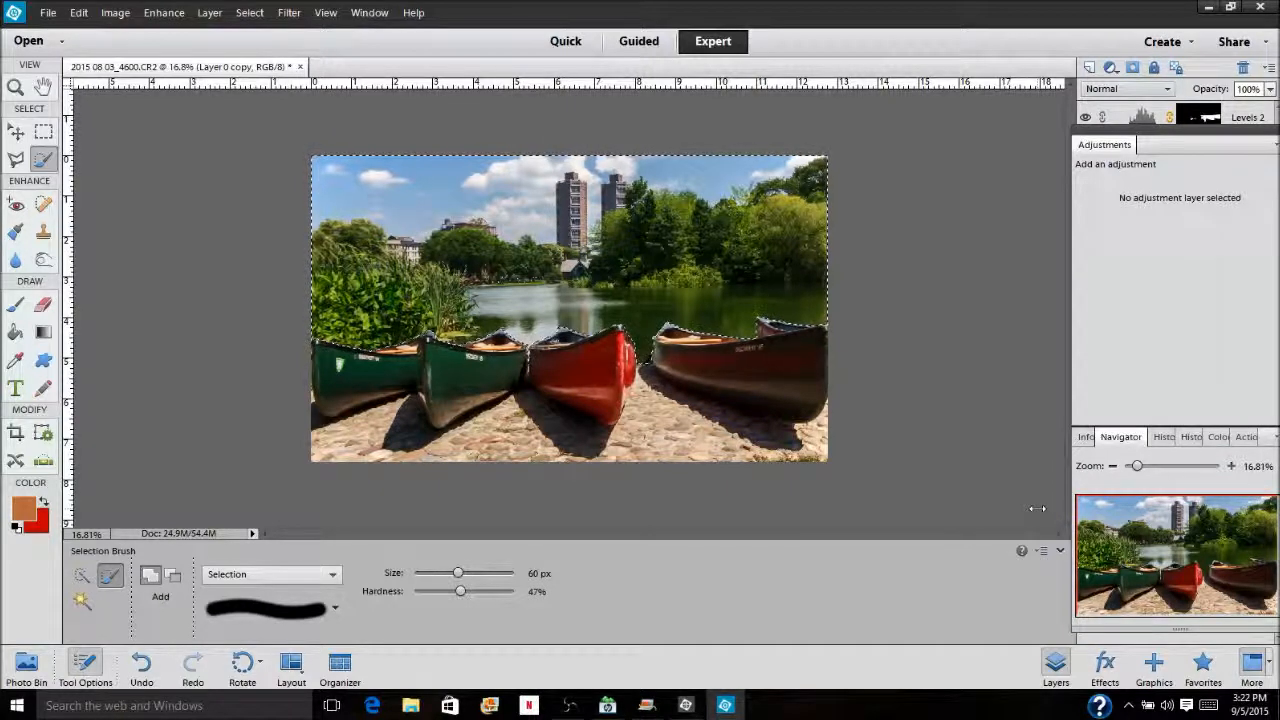
{"action": "left_click_drag", "start_coordinate": [1138, 134], "coordinate": [957, 120]}
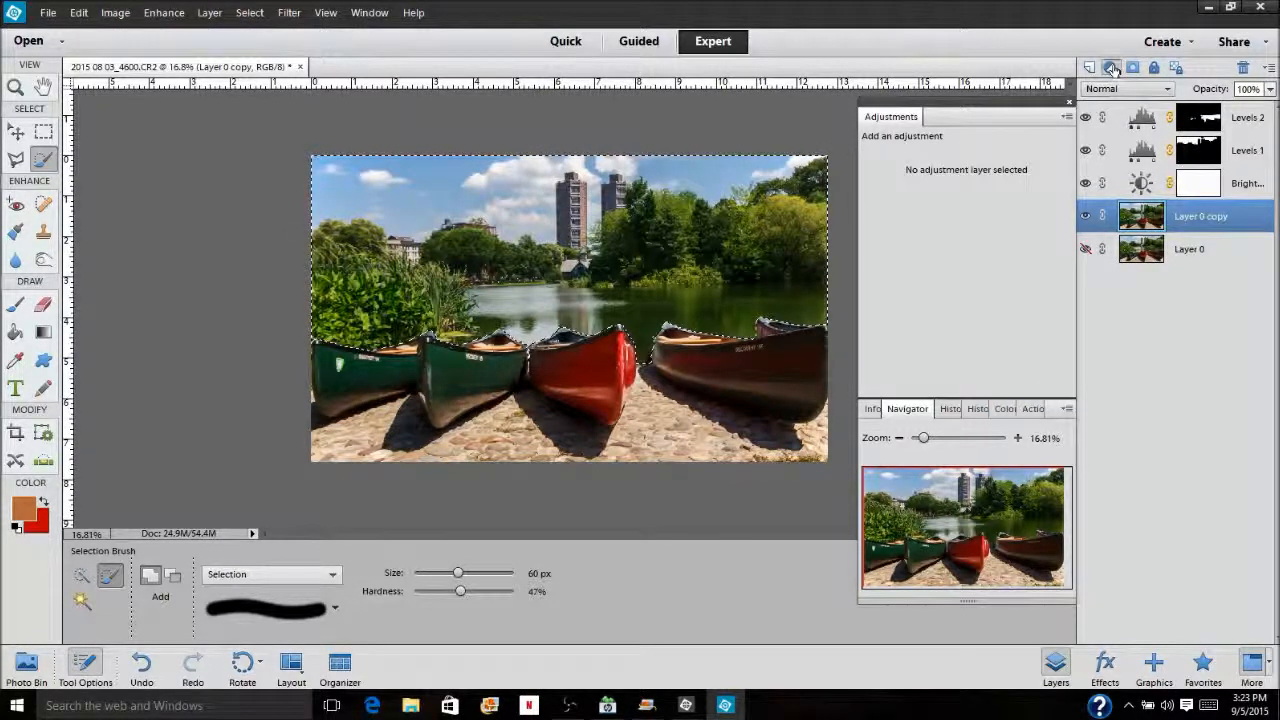
{"action": "left_click", "coordinate": [1111, 67]}
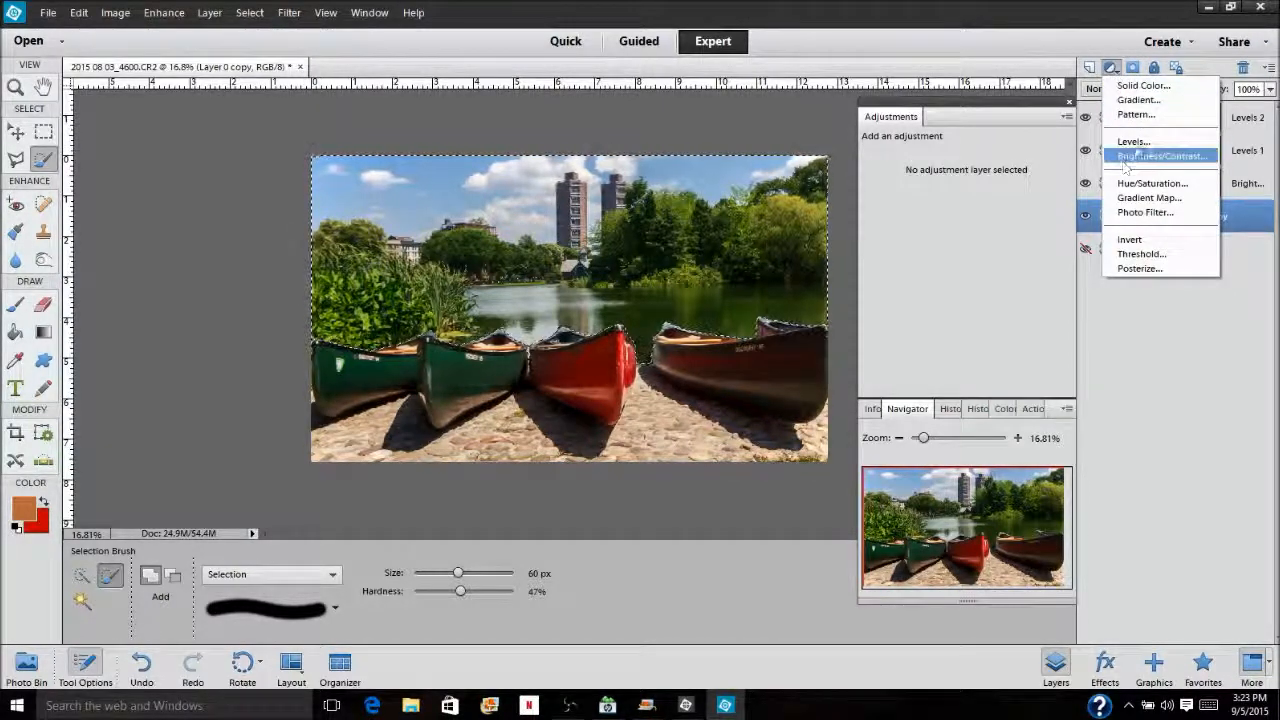
{"action": "left_click", "coordinate": [1143, 213]}
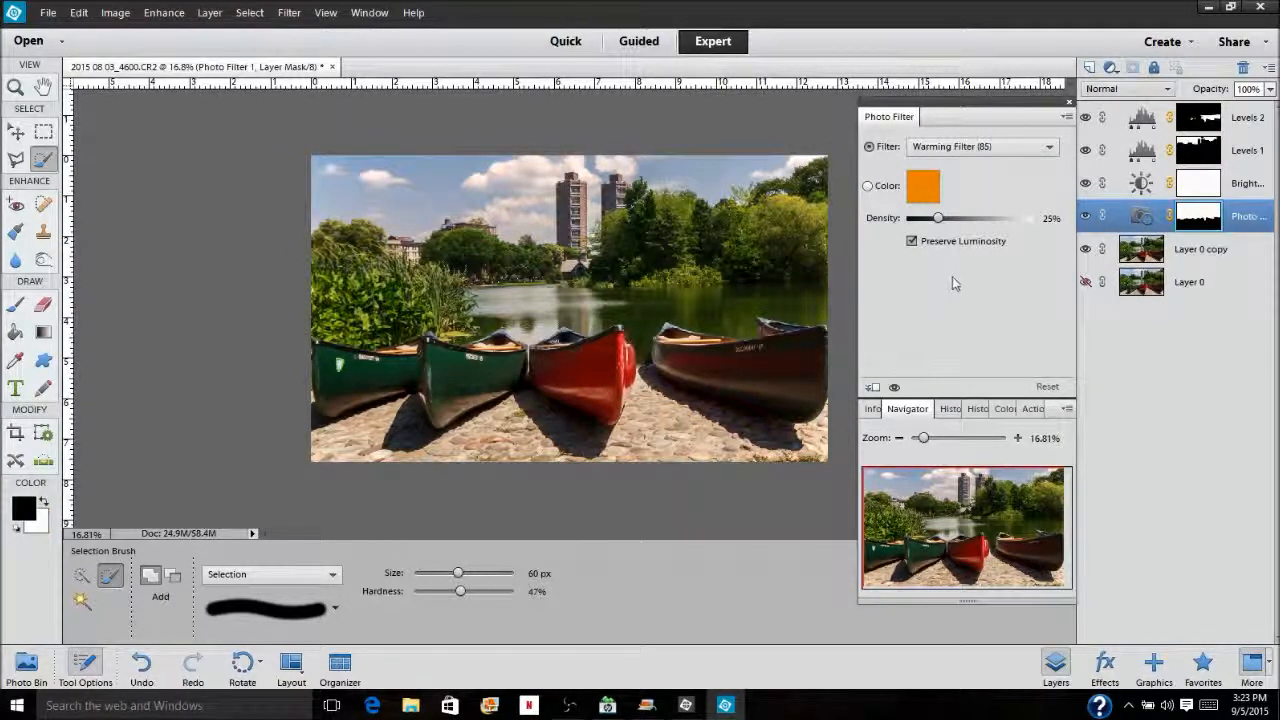
{"action": "left_click_drag", "start_coordinate": [940, 224], "coordinate": [990, 222]}
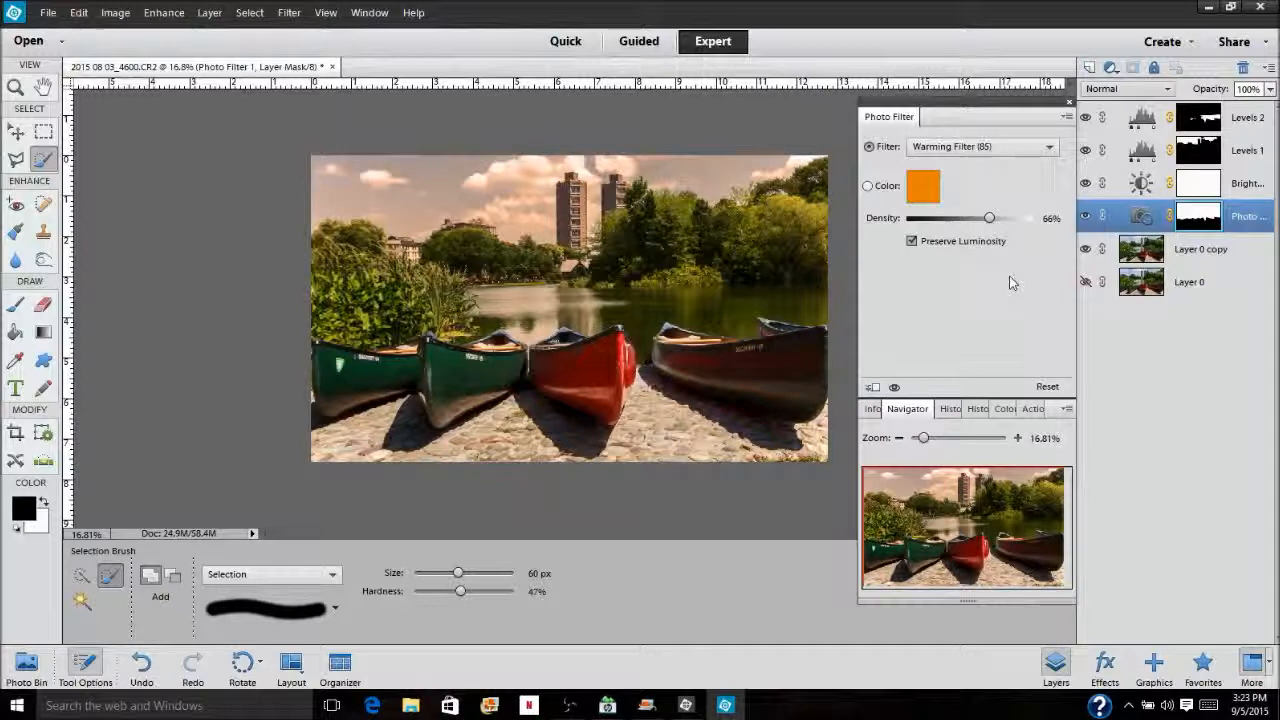
Invert the Photo Filter's layer mask to warm the canoes and cobblestones instead, and compare the photo with and without the filter
{"action": "key", "text": "ctrl+i"}
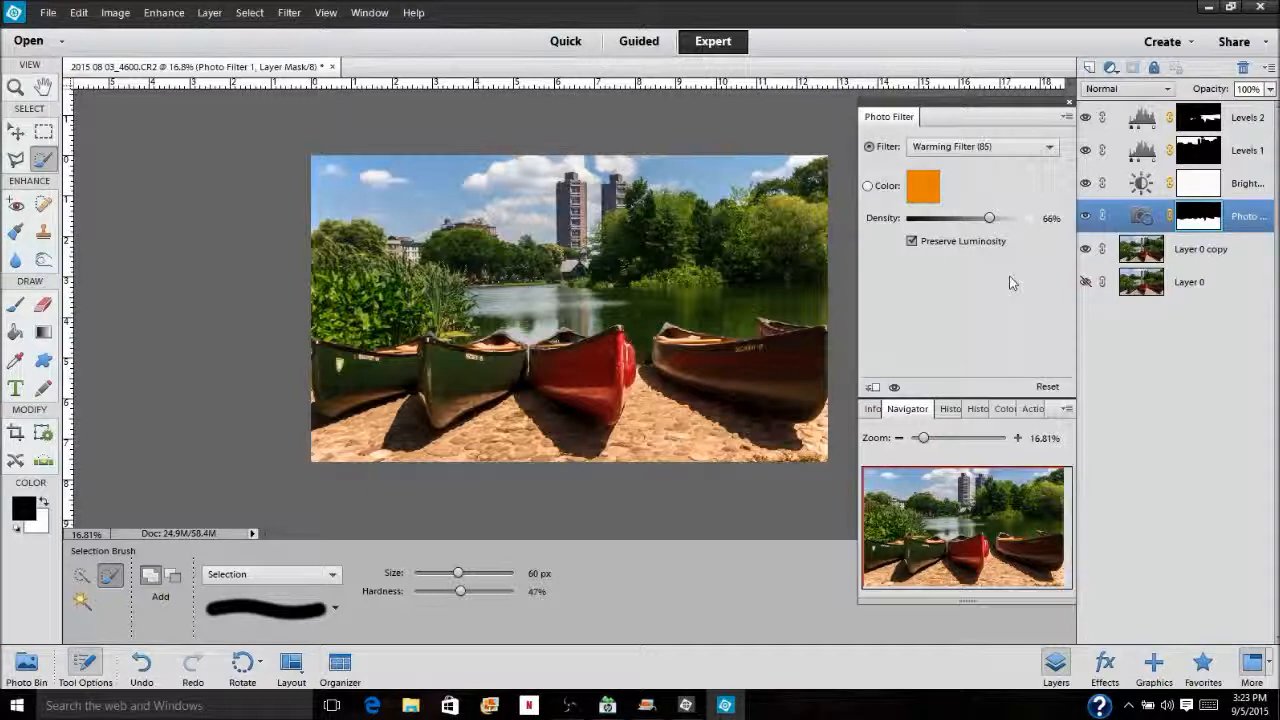
{"action": "left_click", "coordinate": [894, 387]}
{"action": "left_click", "coordinate": [894, 388]}
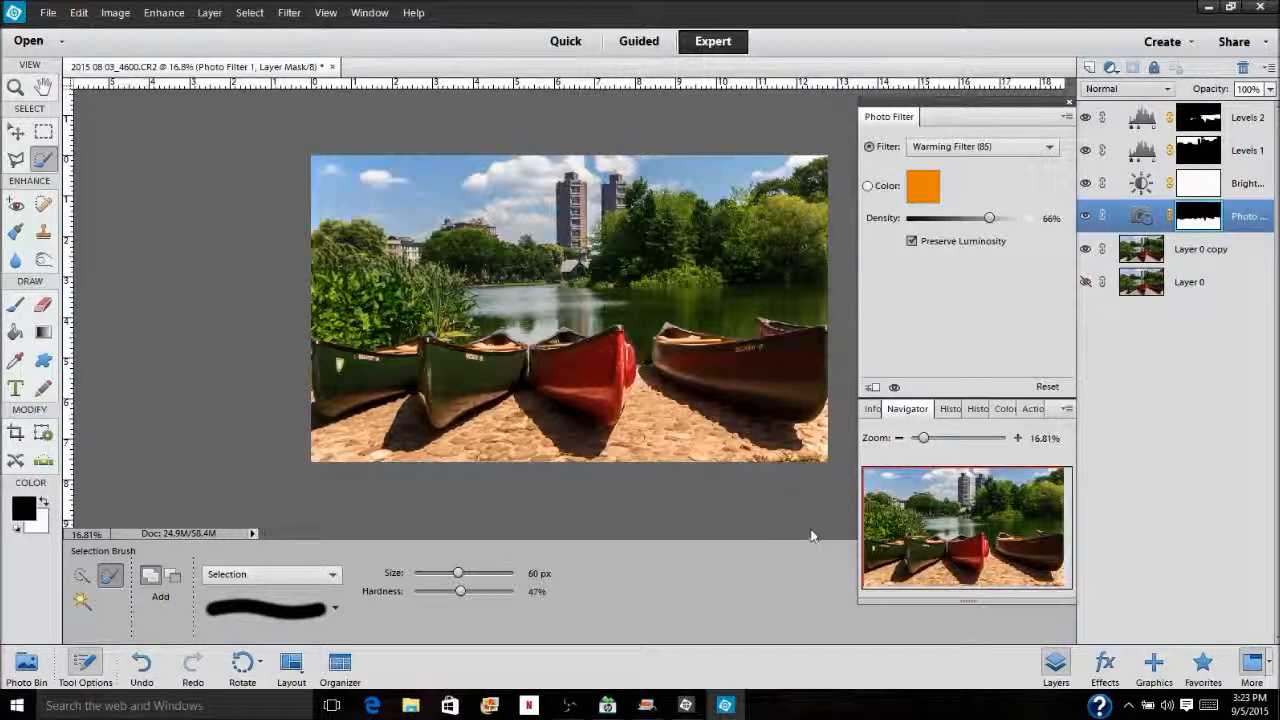